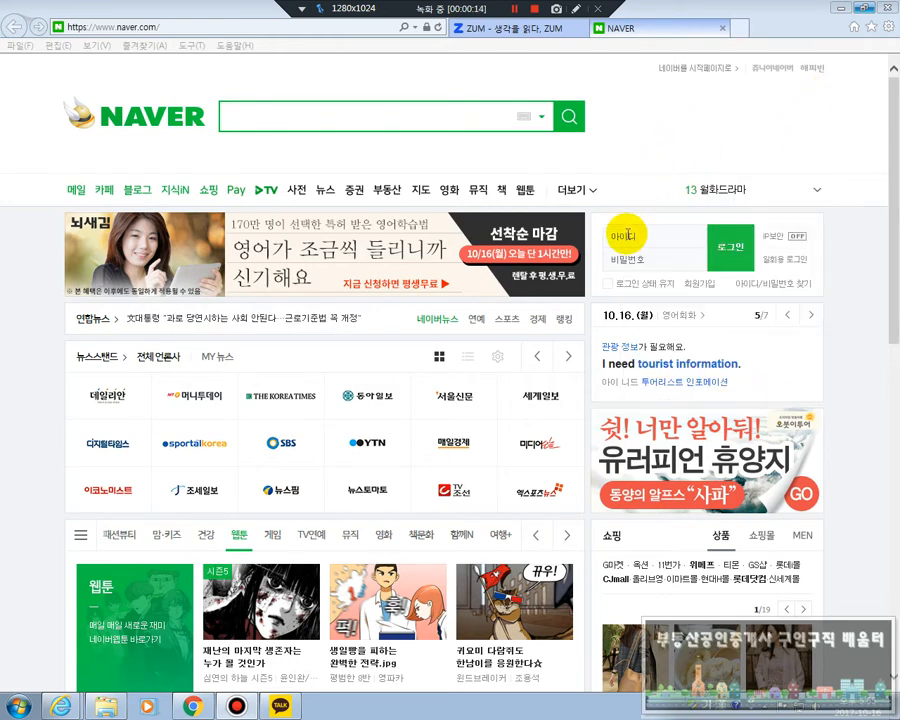
# Log in to Naver with the account ID and password, and dismiss the offer to save the password
pyautogui.click(627, 237)
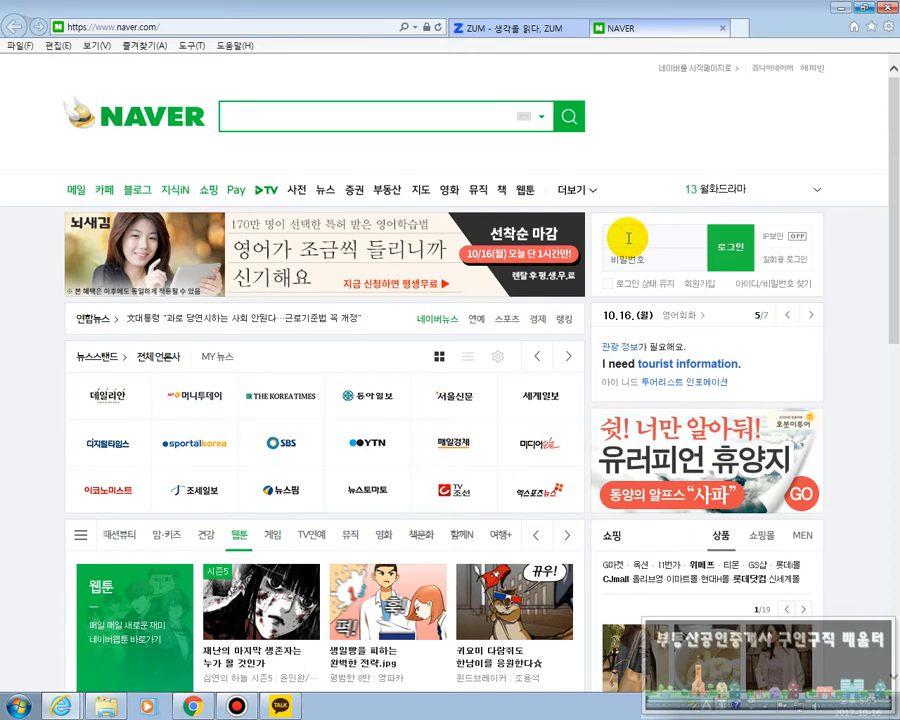
pyautogui.write('qnrngo')
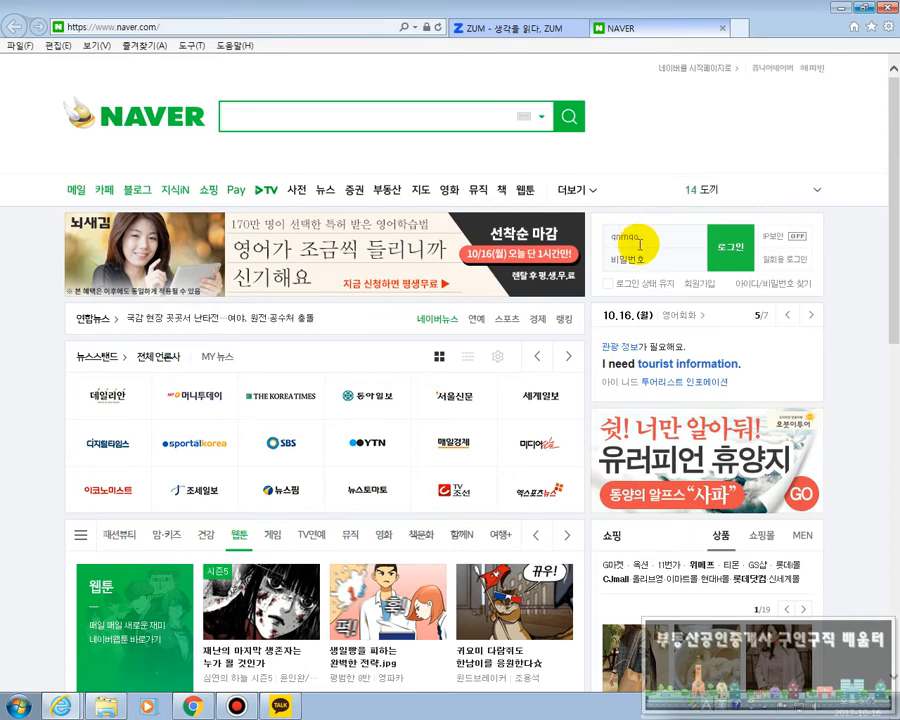
pyautogui.click(632, 261)
pyautogui.write('●●●●')
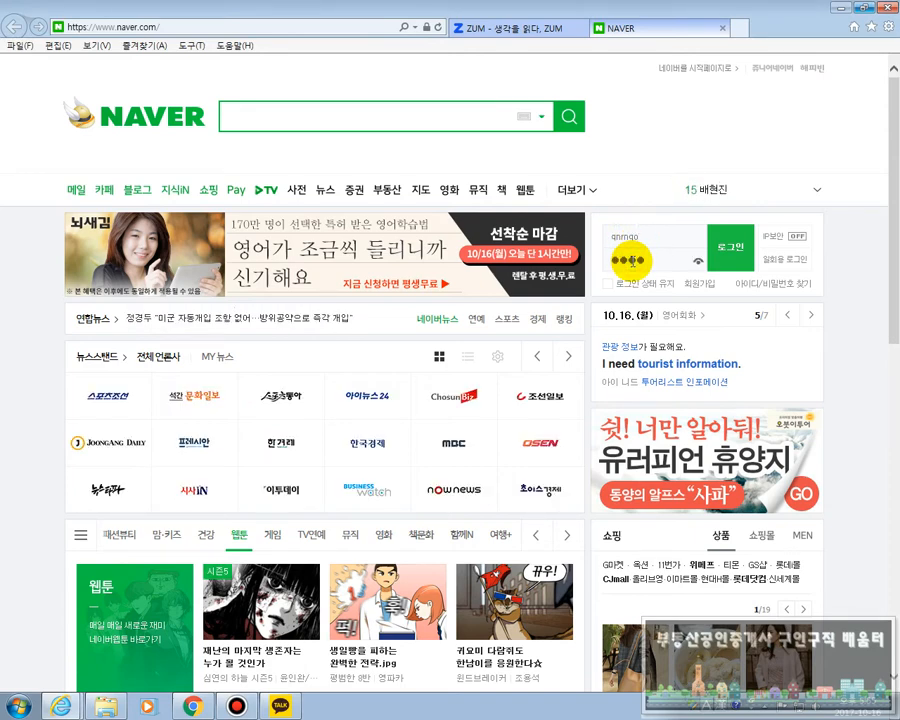
pyautogui.write('●●●')
pyautogui.press('Return')
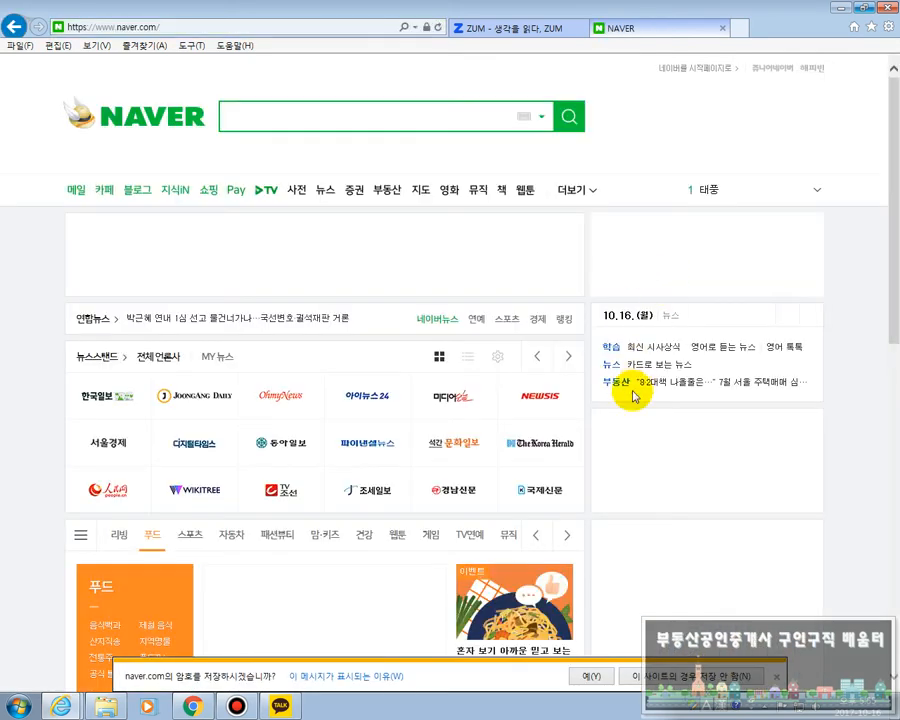
pyautogui.click(776, 677)
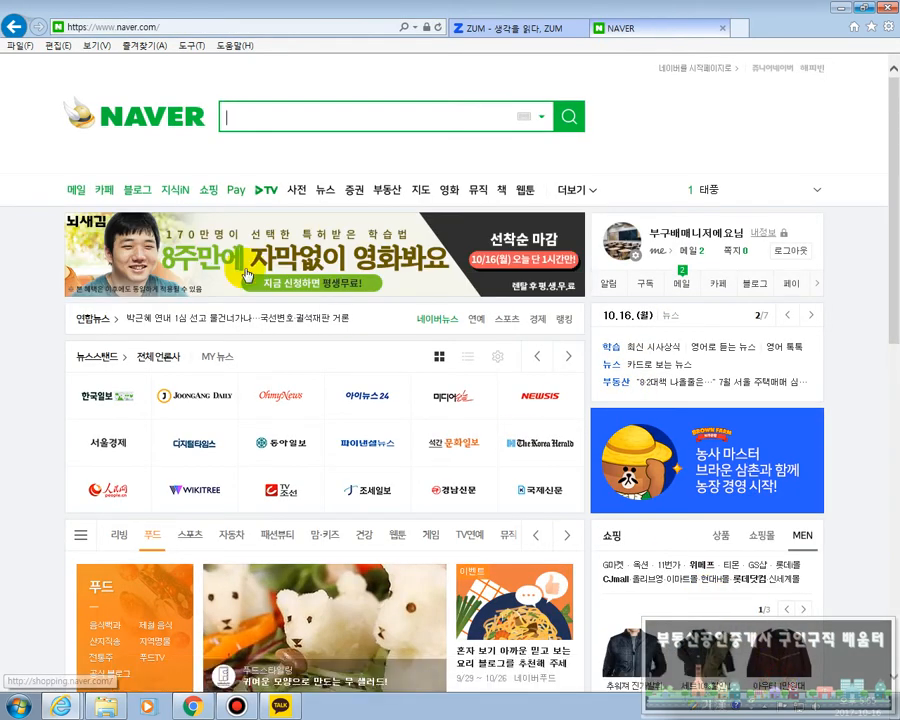
# Go to the Naver Blog section and open the signed-in account's own blog
pyautogui.click(137, 190)
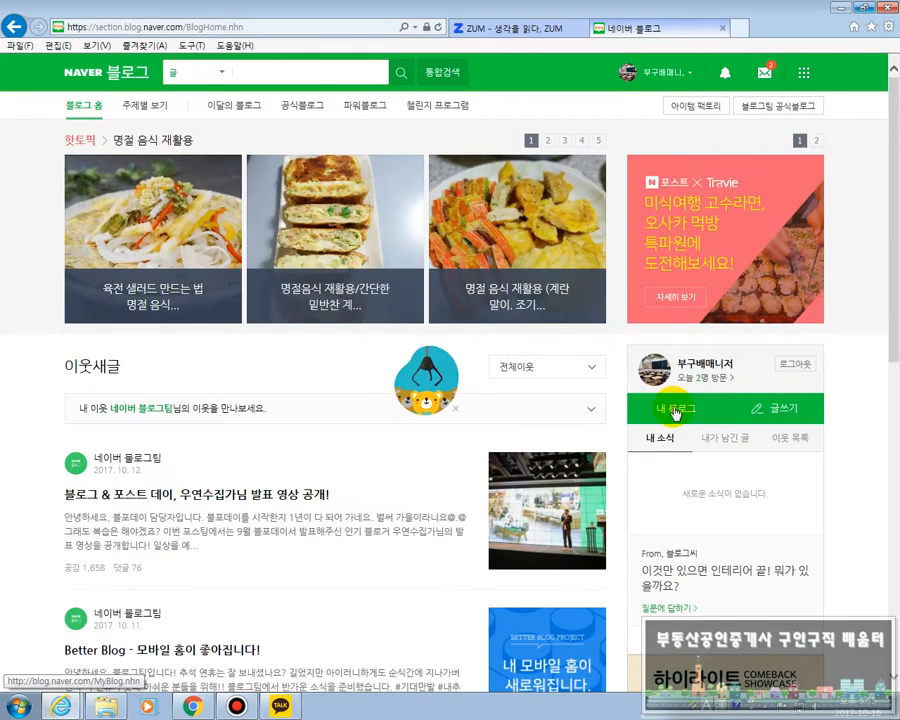
pyautogui.click(674, 410)
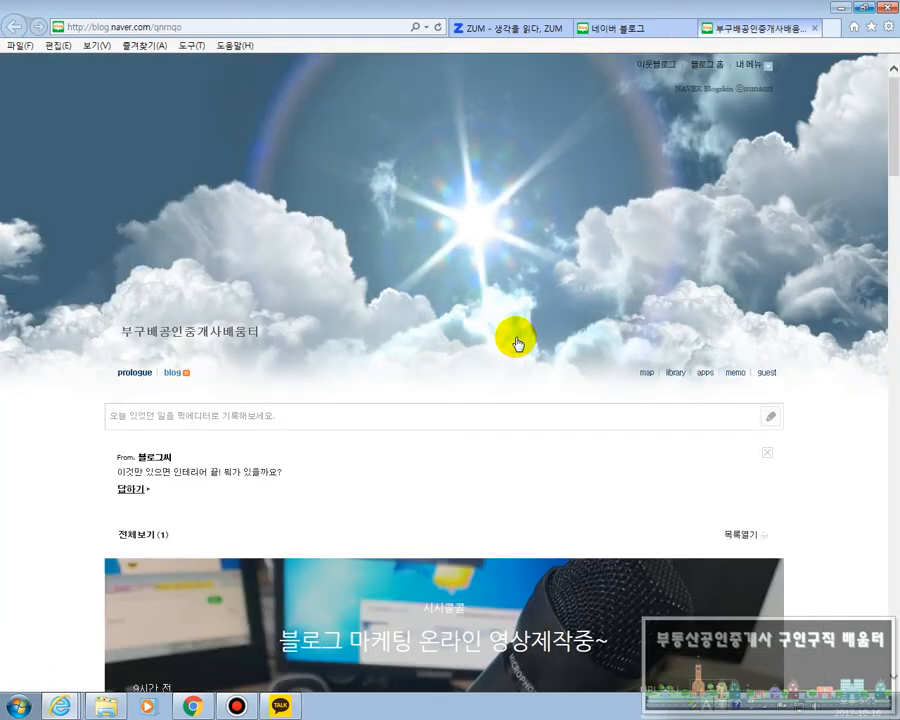
# Look through the blog's skin, its post with photos, and the profile and category area
pyautogui.scroll(-2, 517, 343)
pyautogui.scroll(2, 517, 343)
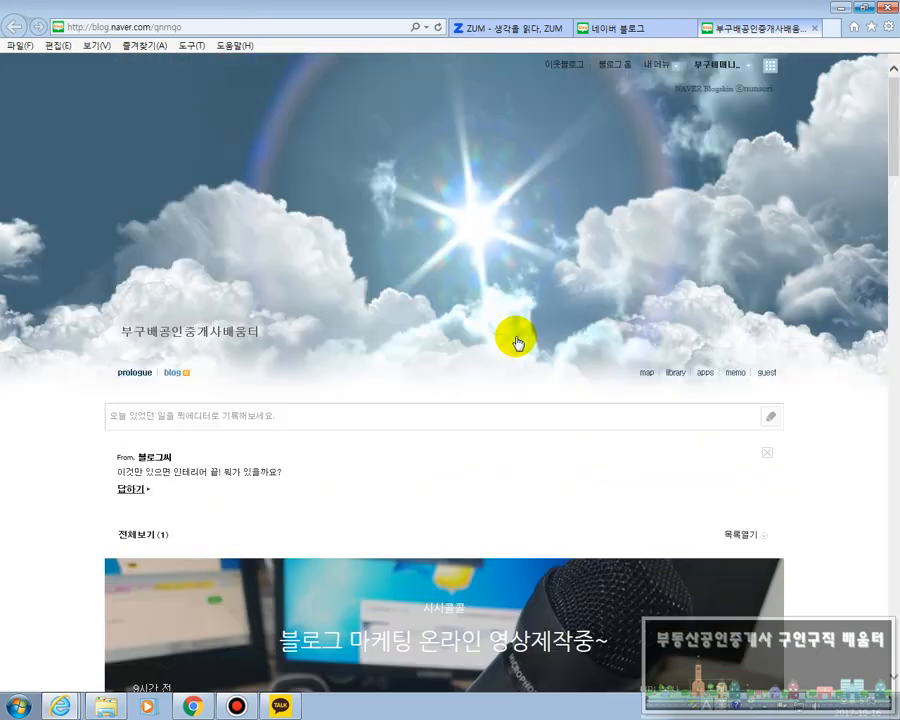
pyautogui.scroll(-3, 466, 331)
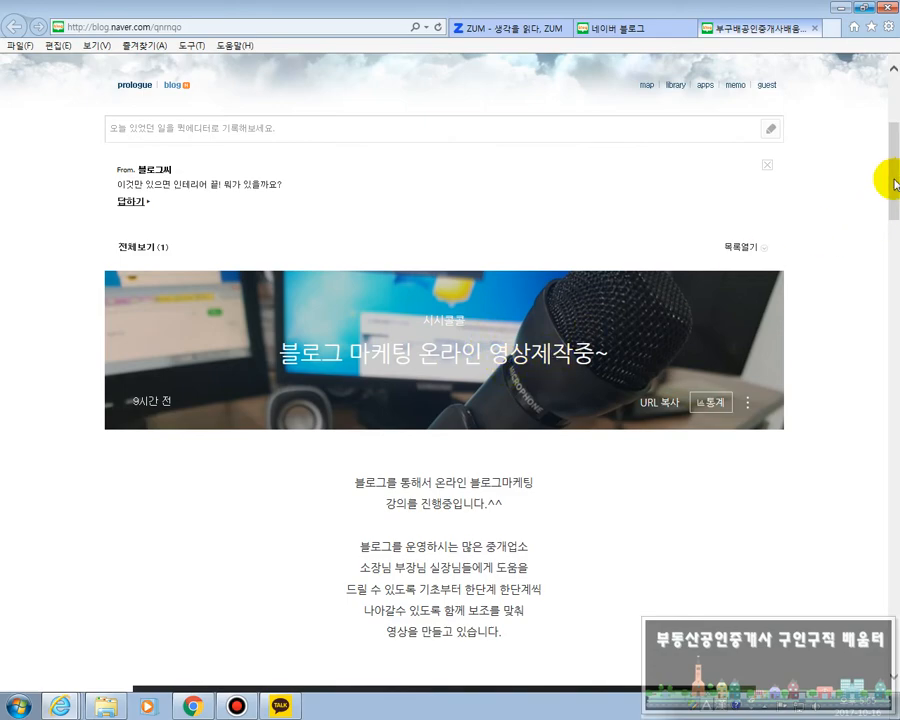
pyautogui.moveTo(897, 180); pyautogui.dragTo(893, 146)
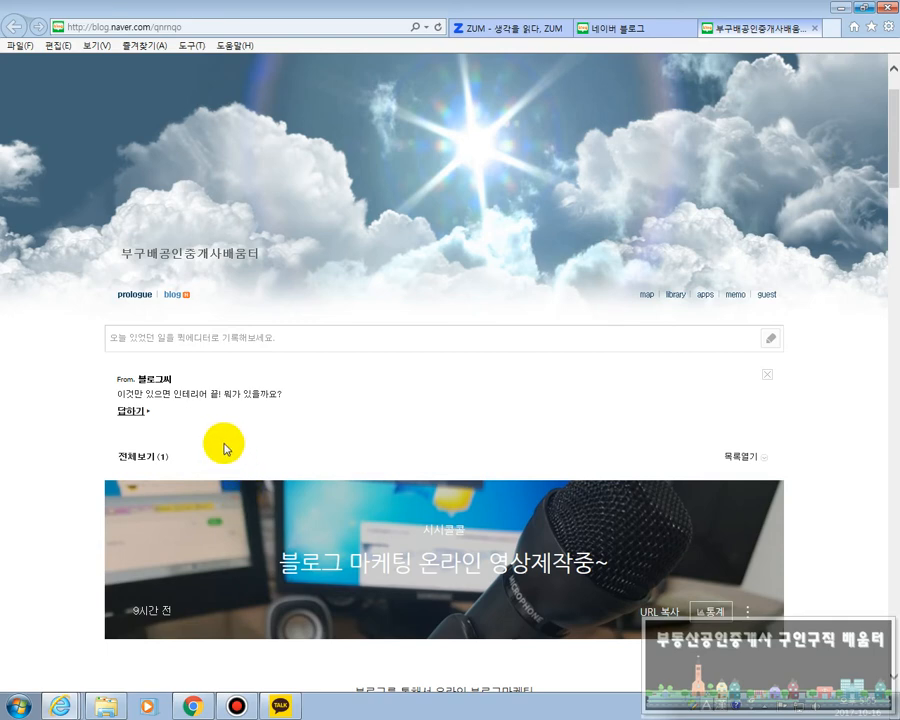
pyautogui.scroll(-2, 223, 444)
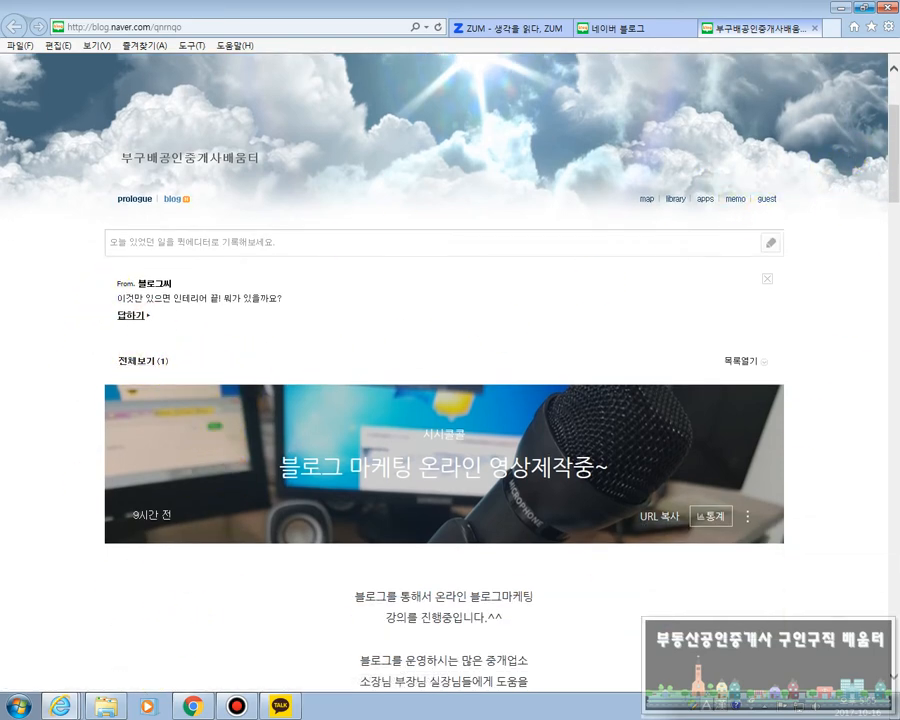
pyautogui.scroll(-15, 890, 160)
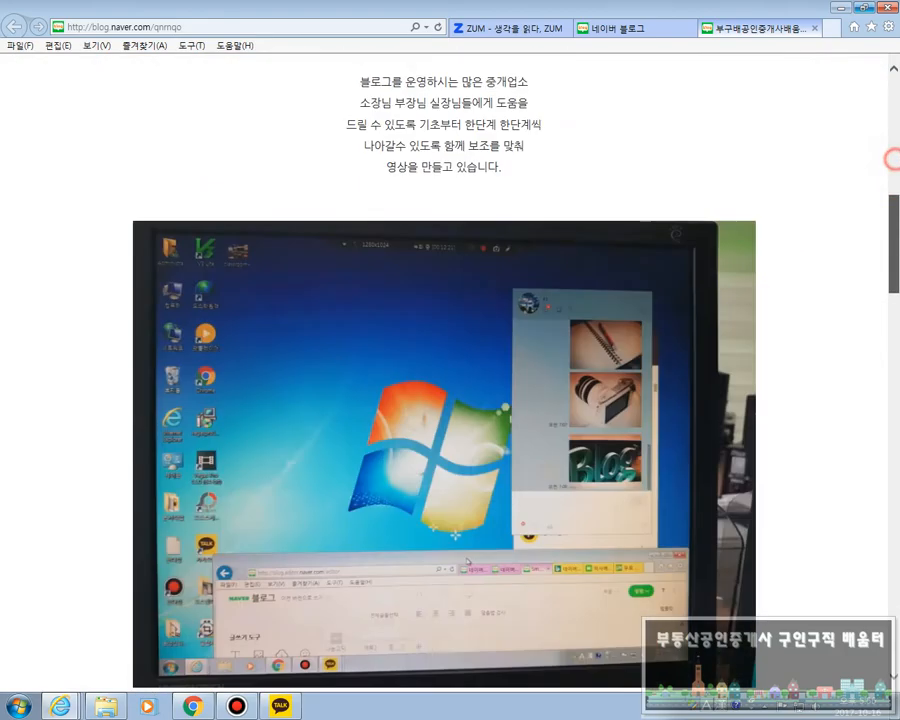
pyautogui.scroll(-2, 804, 542)
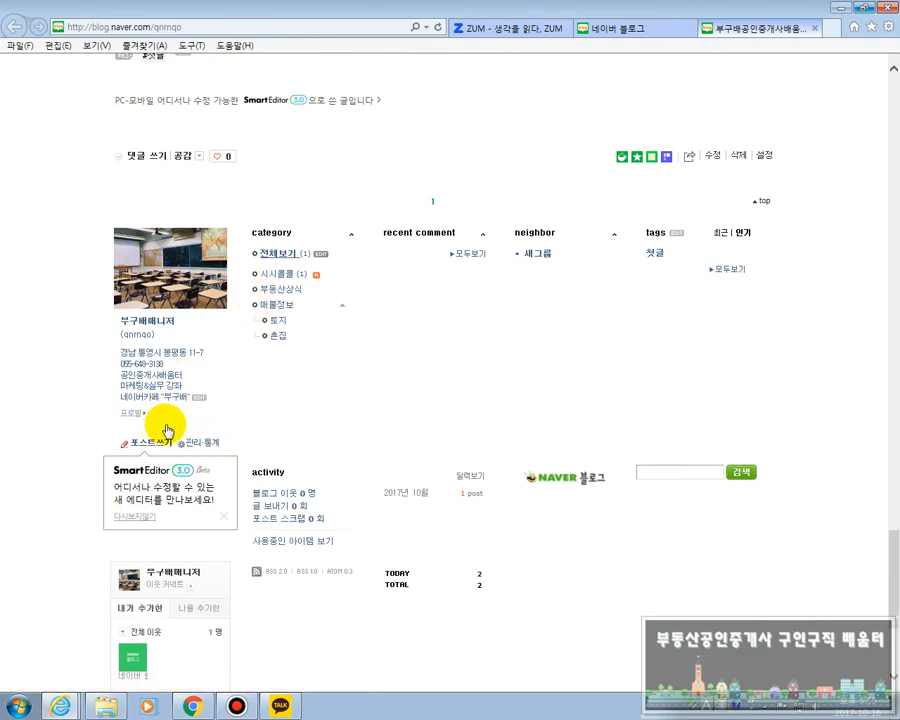
pyautogui.scroll(-2, 170, 428)
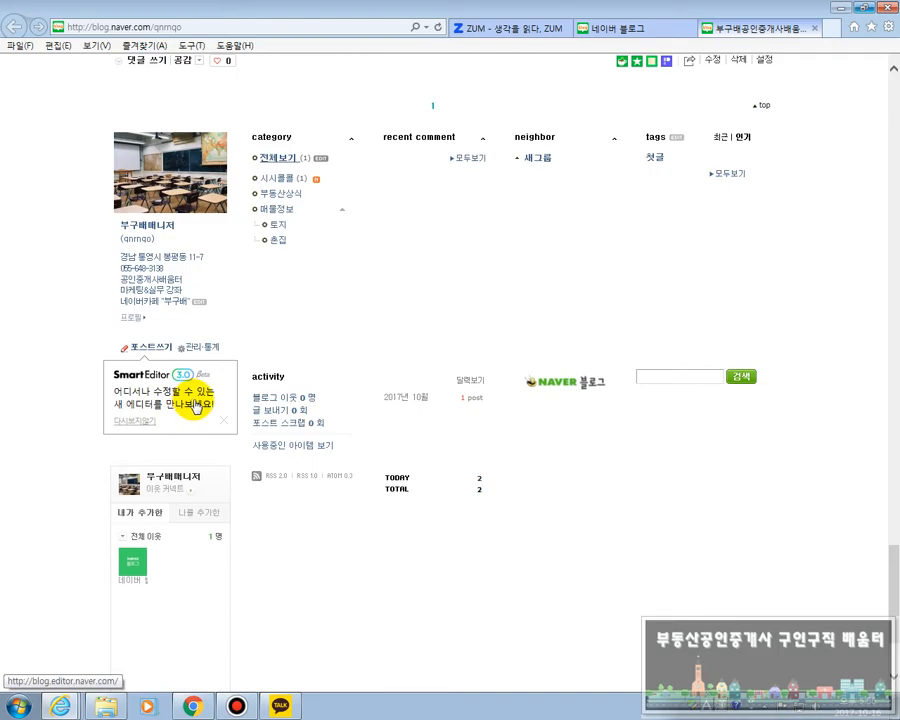
pyautogui.scroll(10, 196, 405)
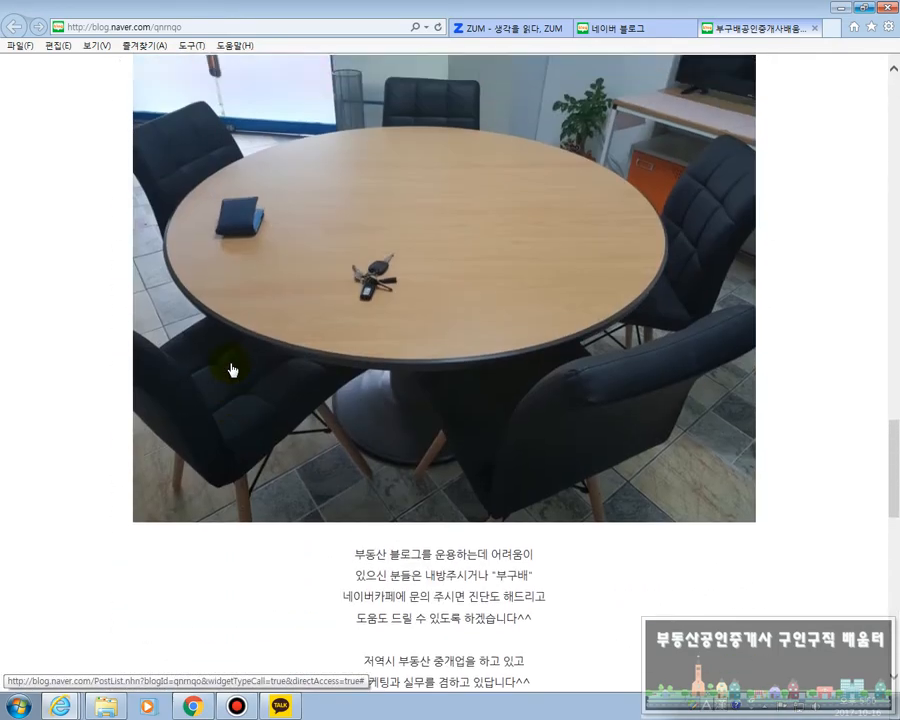
pyautogui.scroll(15, 231, 370)
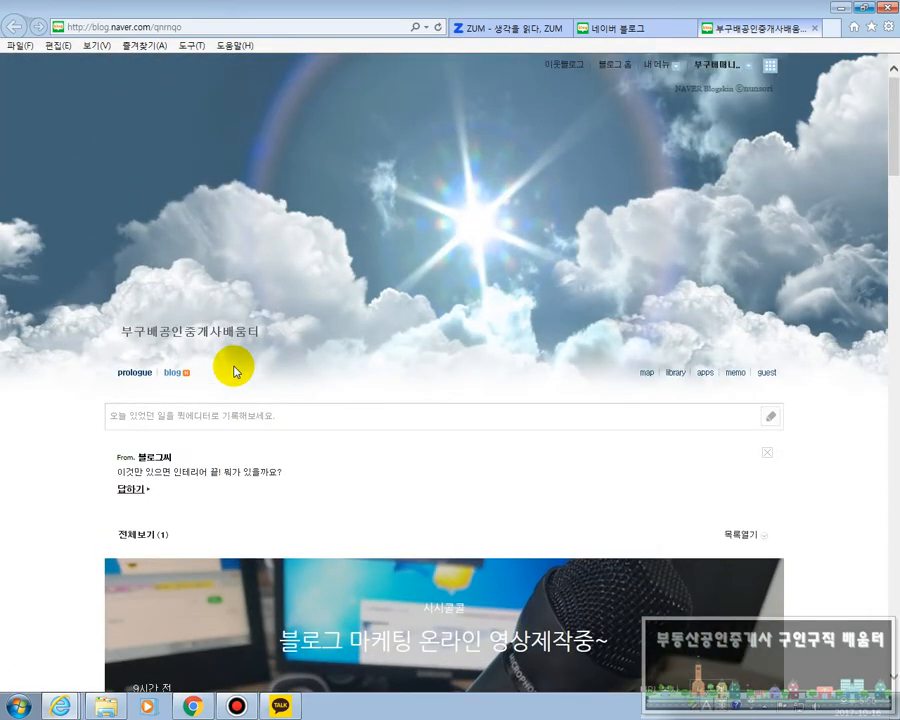
pyautogui.scroll(-4, 235, 371)
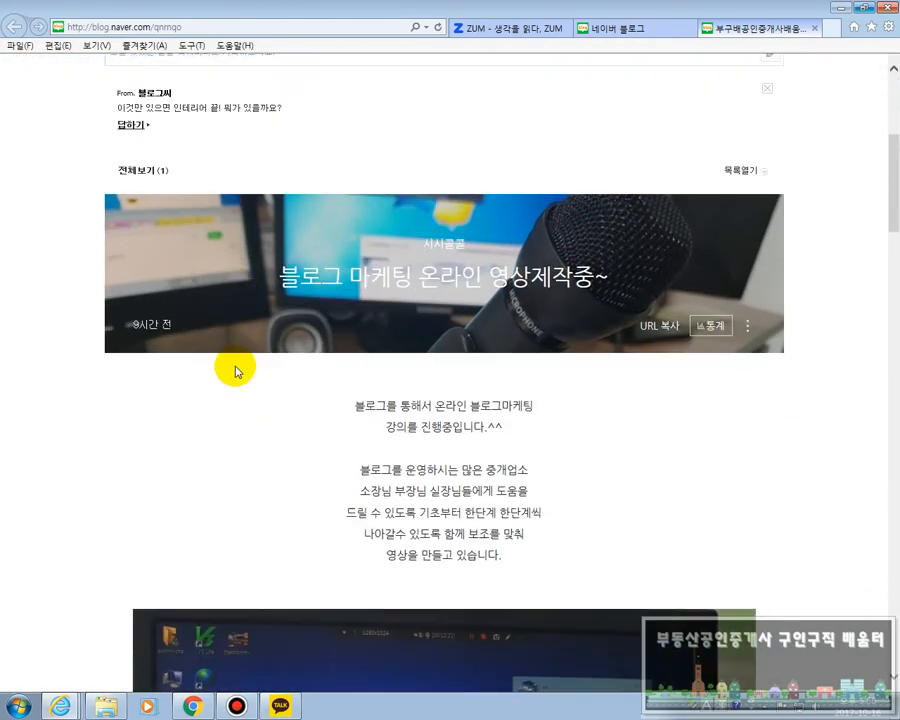
pyautogui.scroll(-4, 237, 372)
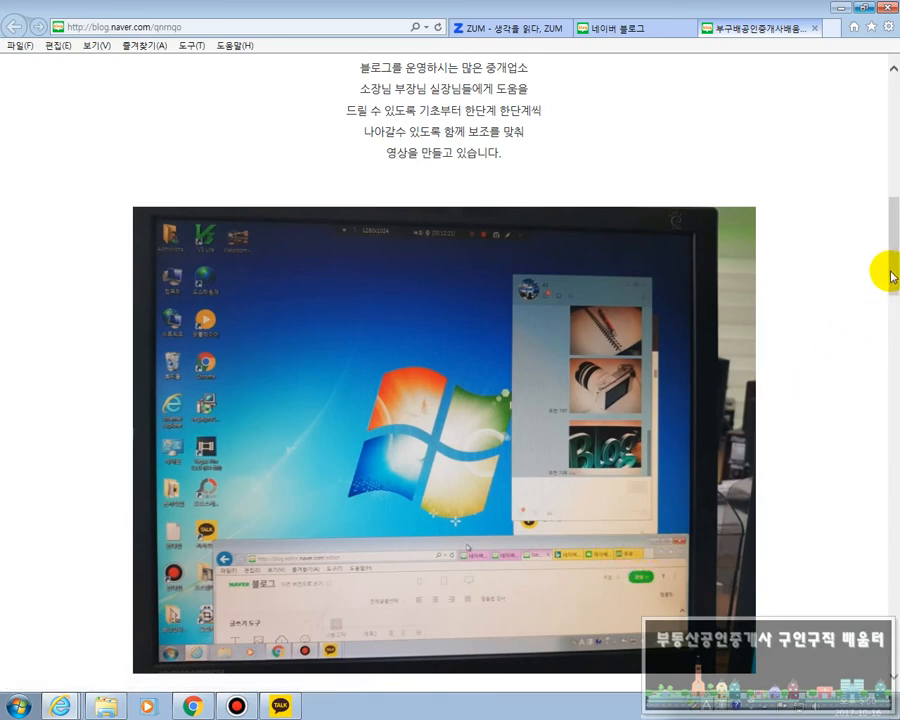
pyautogui.moveTo(884, 268); pyautogui.dragTo(878, 141)
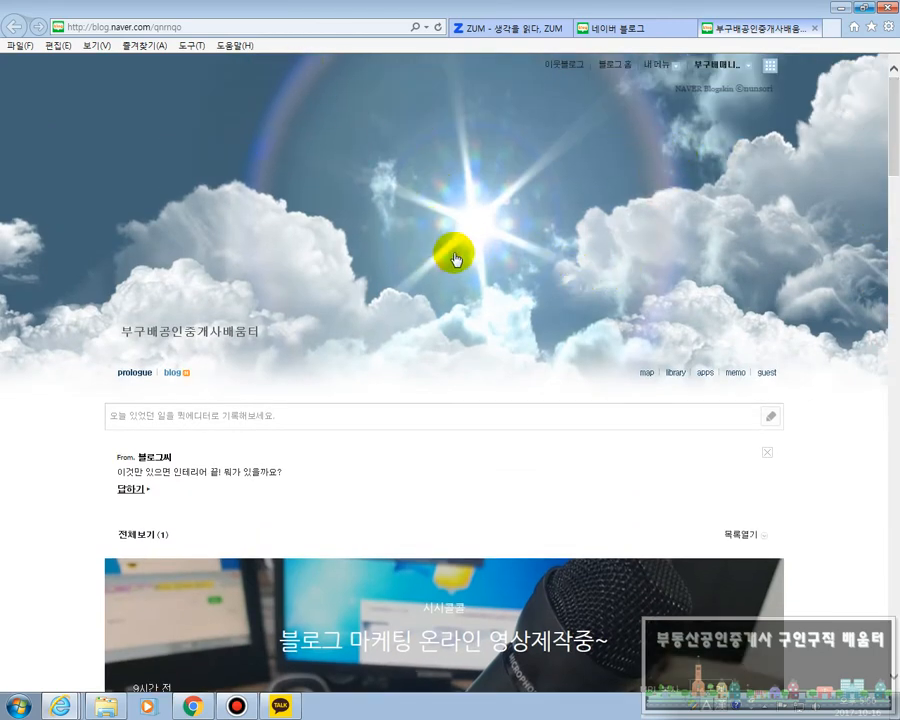
pyautogui.scroll(-3, 460, 265)
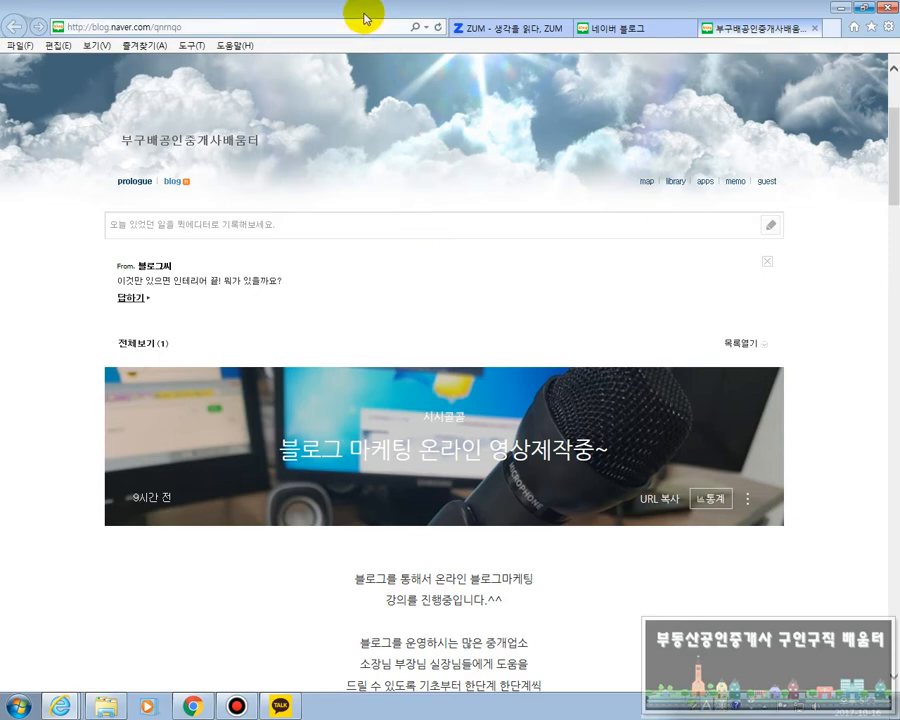
# Take the browser window out of full size and open the Naver site by searching for 네이버 in a new tab
pyautogui.moveTo(365, 16)
pyautogui.mouseDown()
pyautogui.moveTo(468, 338)
pyautogui.moveTo(394, 44)
pyautogui.moveTo(378, 20)
pyautogui.mouseUp()
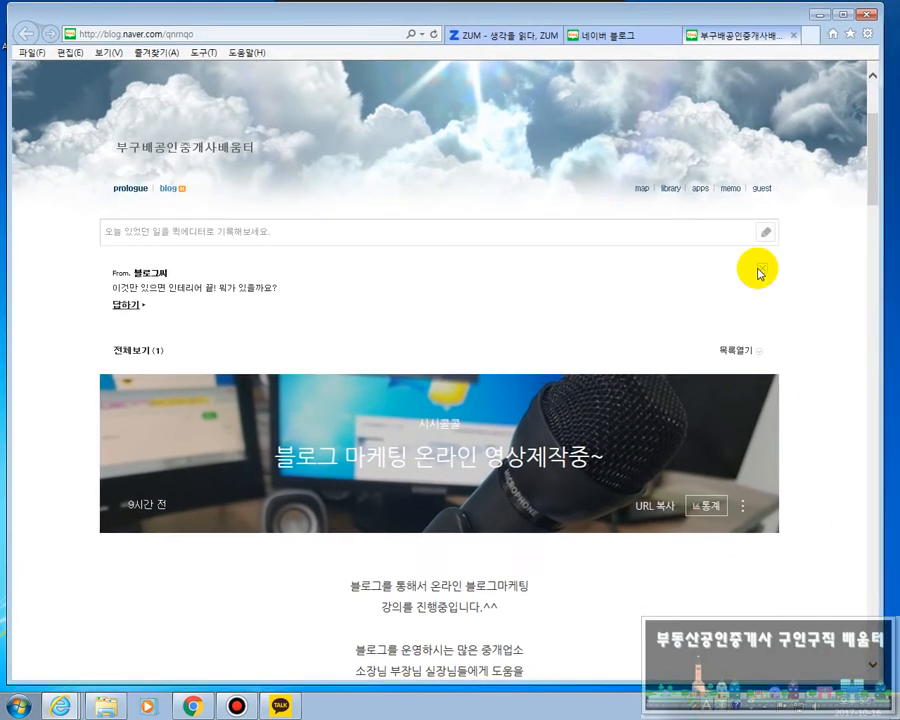
pyautogui.doubleClick(803, 32)
pyautogui.hotkey('ctrl', 't')
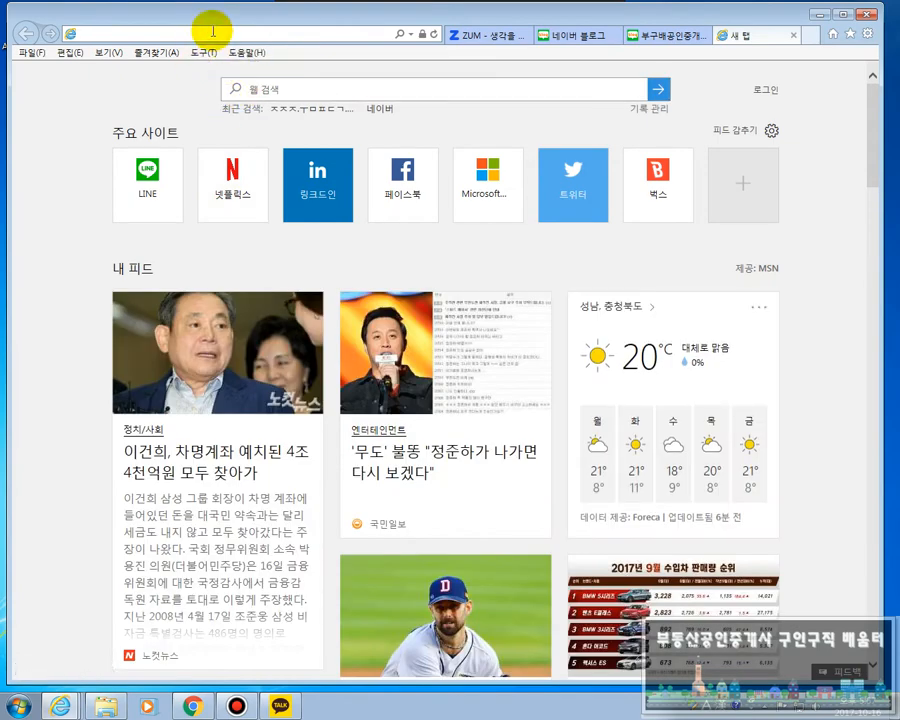
pyautogui.write('ㄴ')
pyautogui.write('네이버')
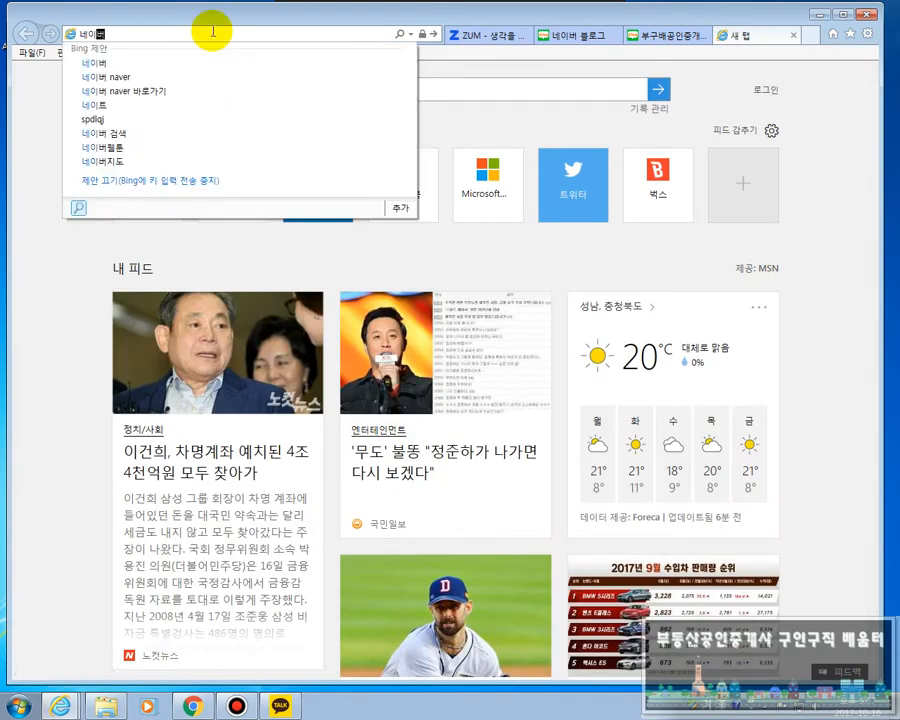
pyautogui.press('Return')
pyautogui.click(123, 194)
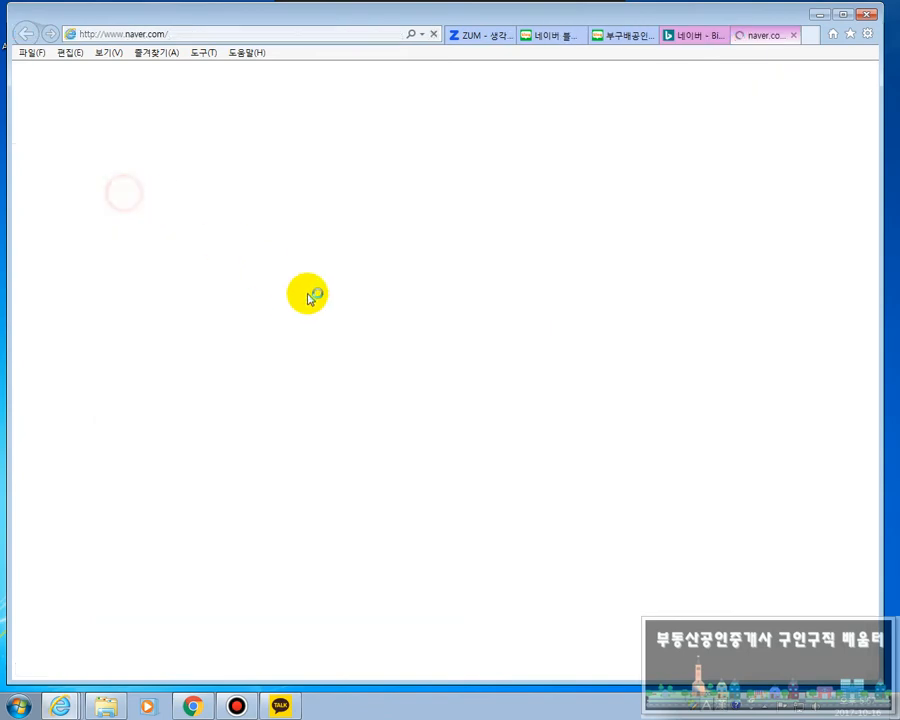
# Search Naver for 포토스케이프
pyautogui.click(308, 123)
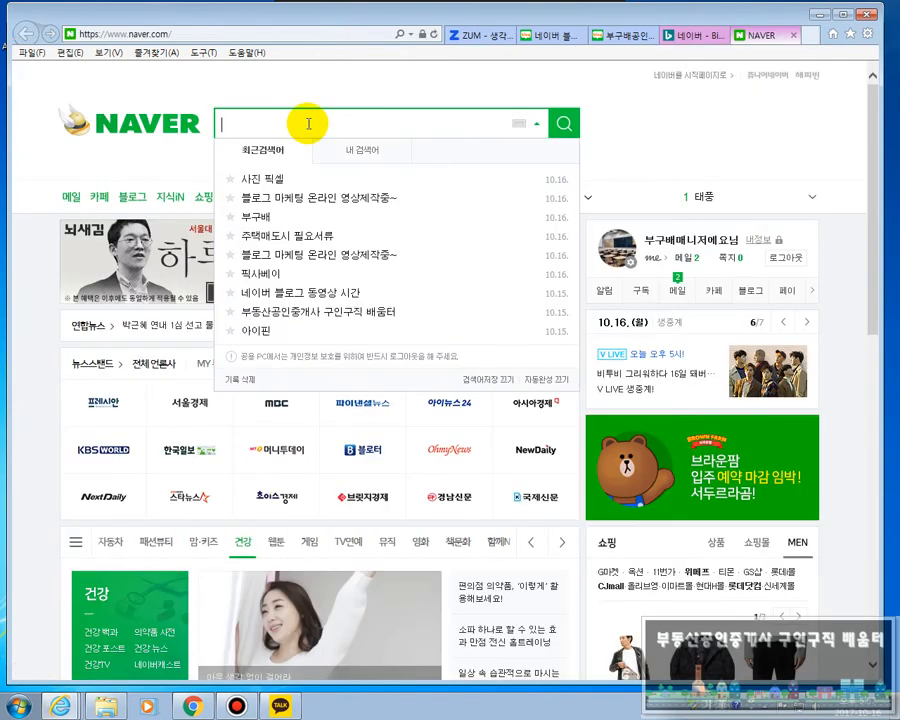
pyautogui.write('포토스케이프')
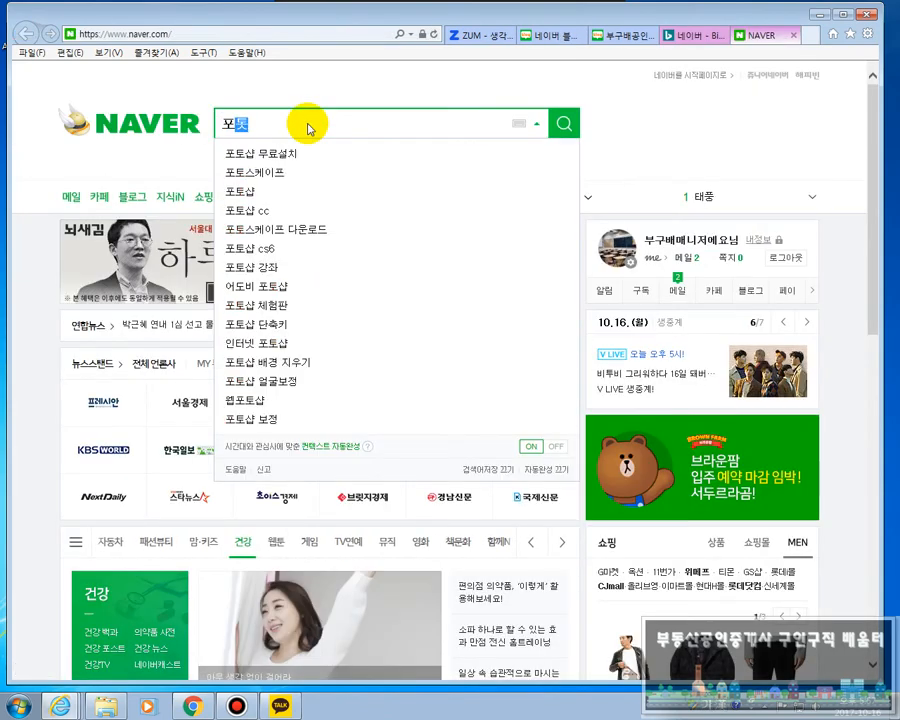
pyautogui.press('Return')
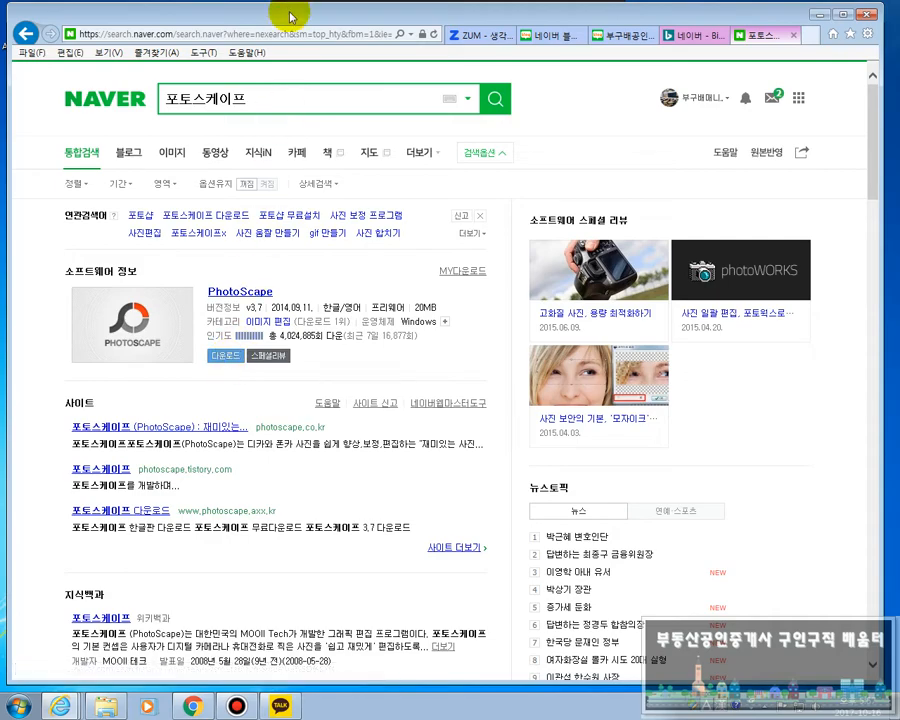
# Switch from the browser to PhotoScape on the desktop and open its batch editor (일괄편집)
pyautogui.moveTo(290, 17); pyautogui.dragTo(305, 700)
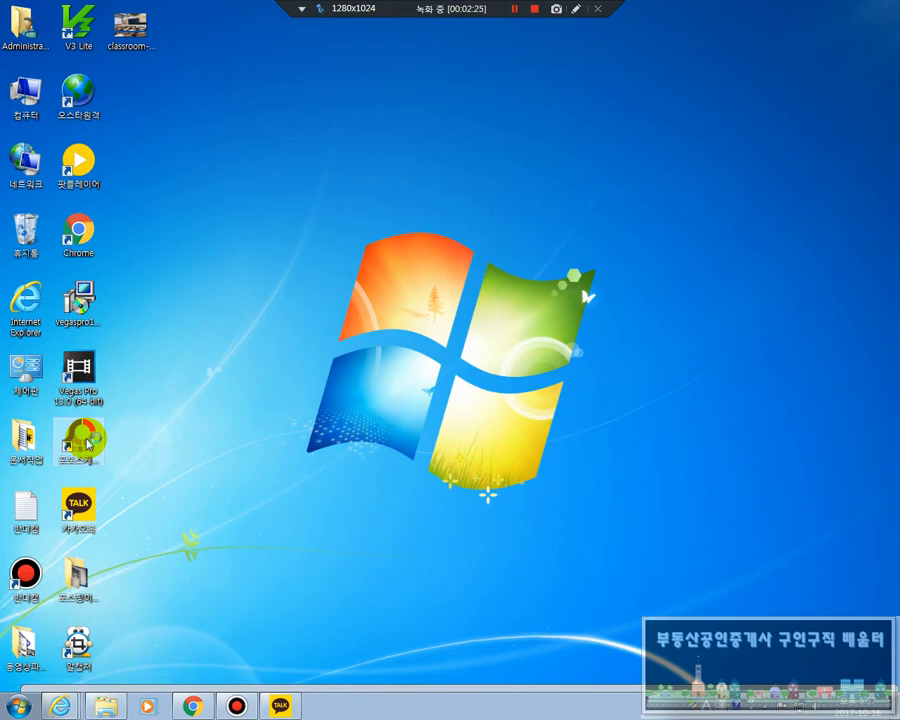
pyautogui.doubleClick(88, 443)
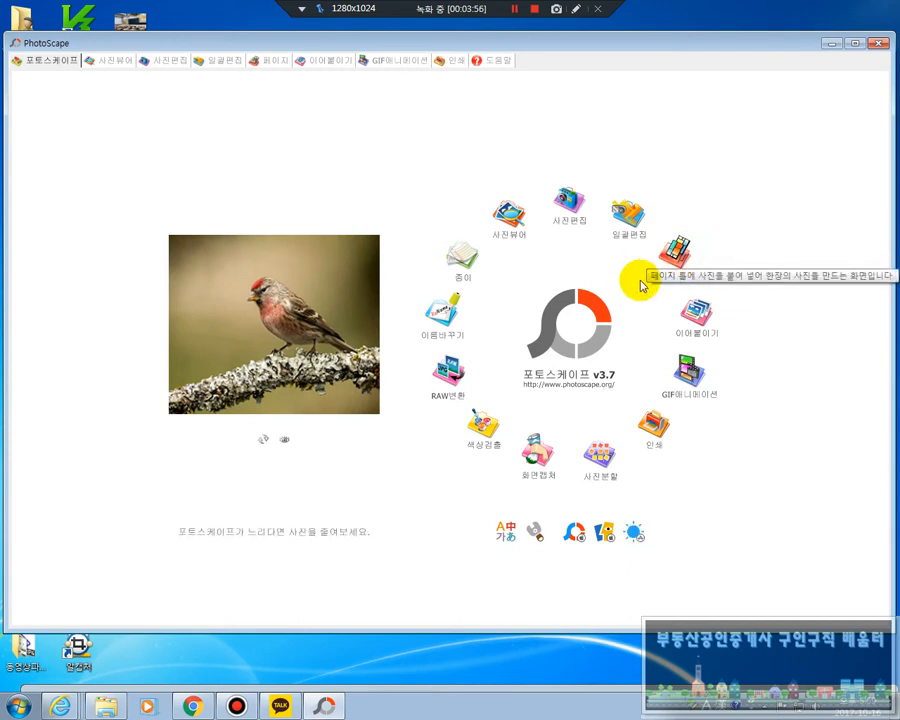
pyautogui.click(626, 222)
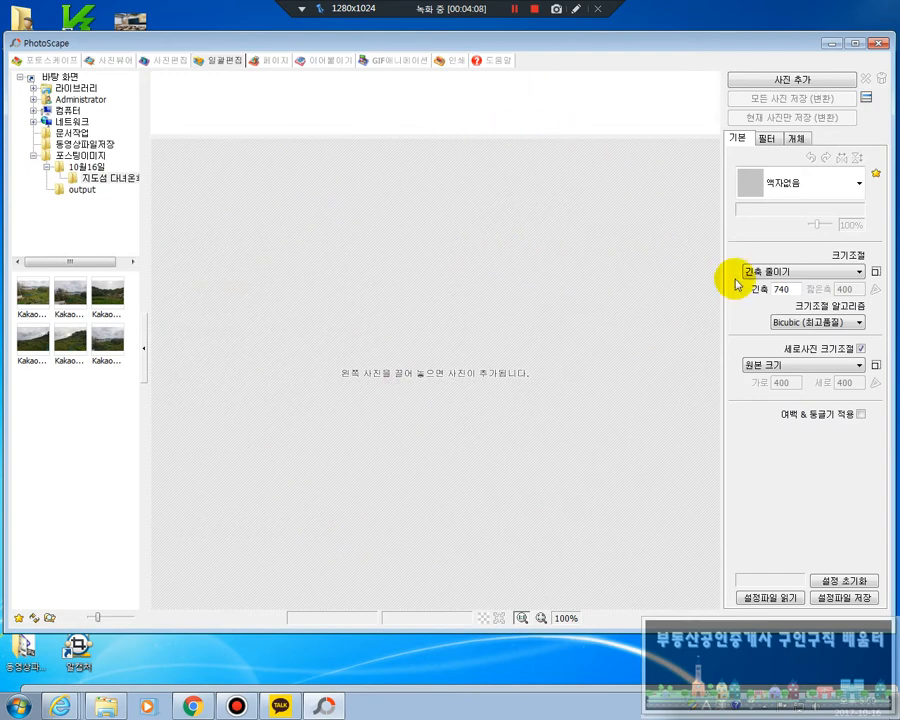
# Add all six photos from the 지도섬 folder under 10월16일 to the batch list and preview the second and third
pyautogui.click(62, 78)
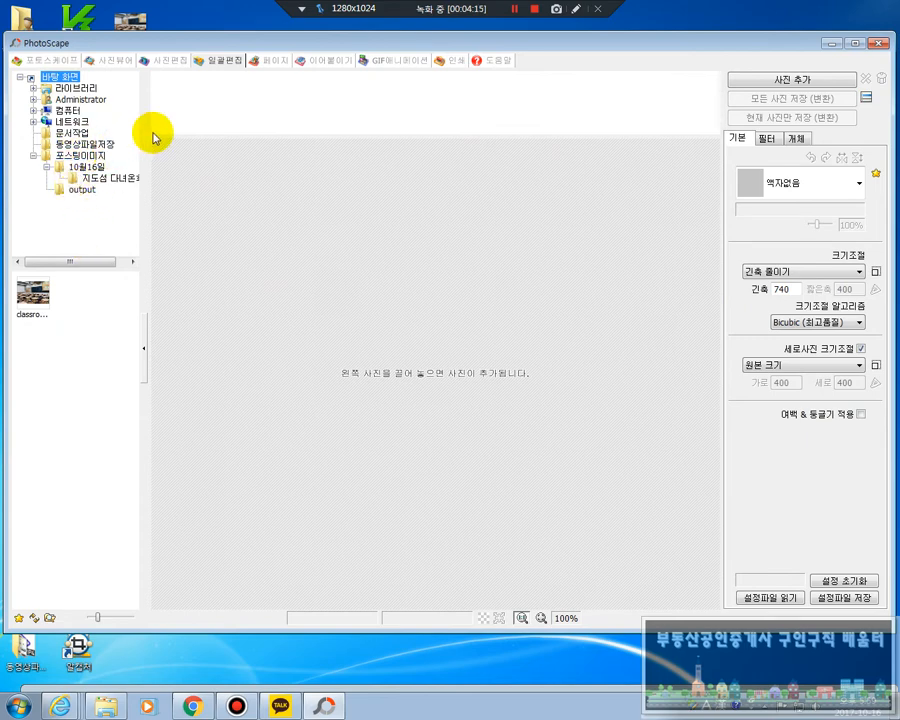
pyautogui.click(117, 185)
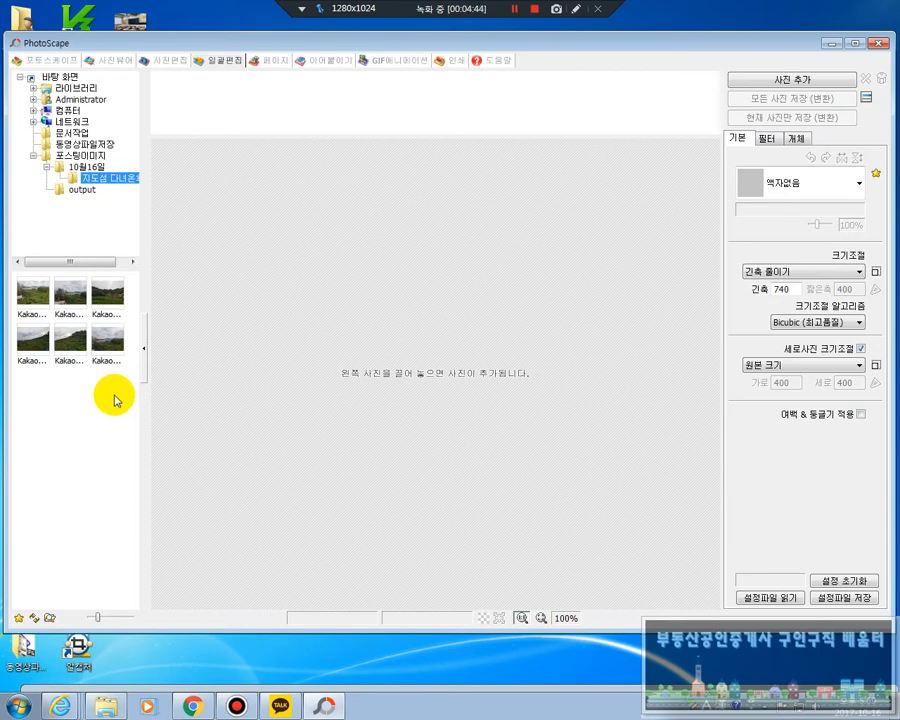
pyautogui.moveTo(115, 389); pyautogui.dragTo(30, 300)
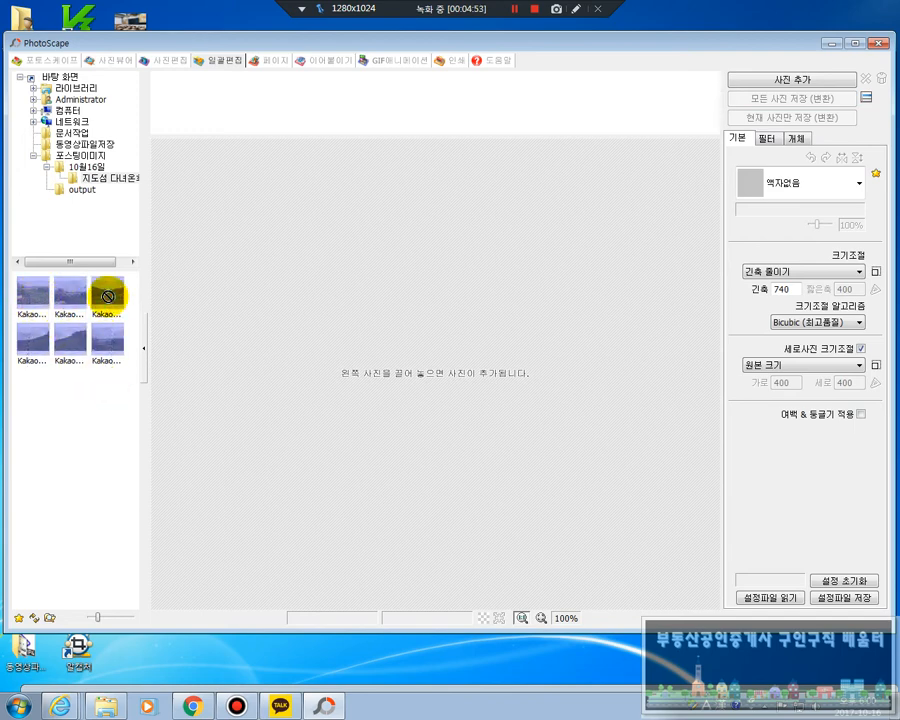
pyautogui.moveTo(109, 295); pyautogui.dragTo(396, 101)
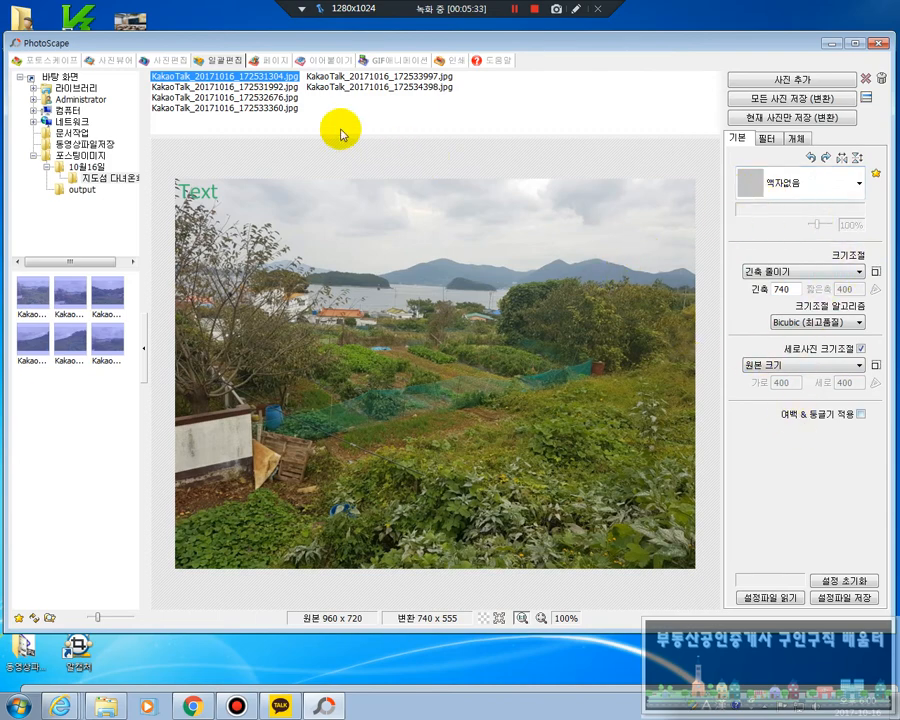
pyautogui.click(287, 87)
pyautogui.click(287, 97)
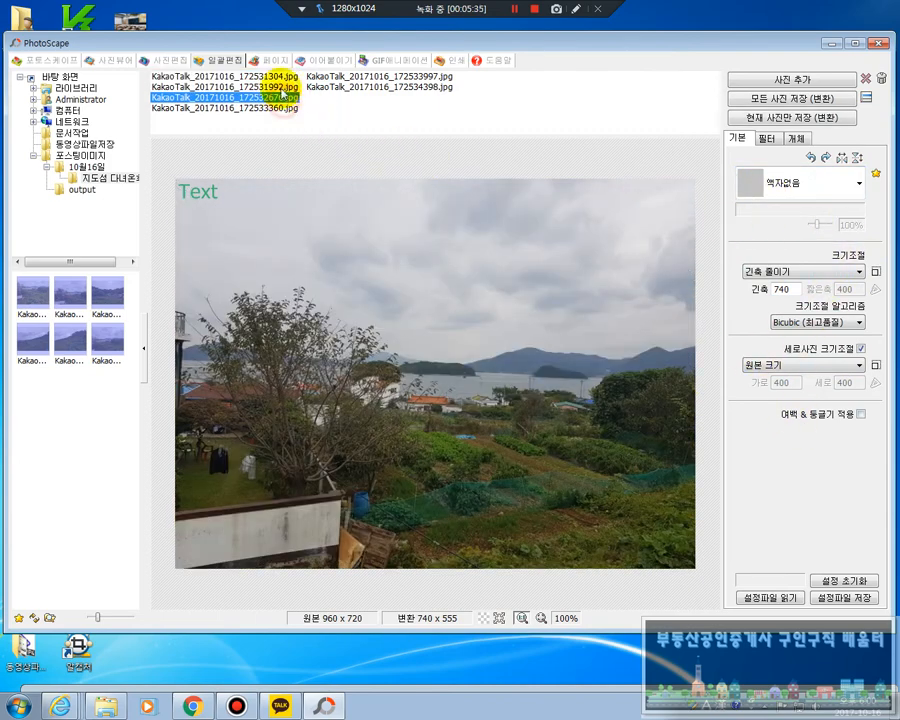
# Preview the fifth and sixth photos in the batch list, followed by the fourth back through to the first
pyautogui.click(353, 77)
pyautogui.click(353, 87)
pyautogui.click(272, 107)
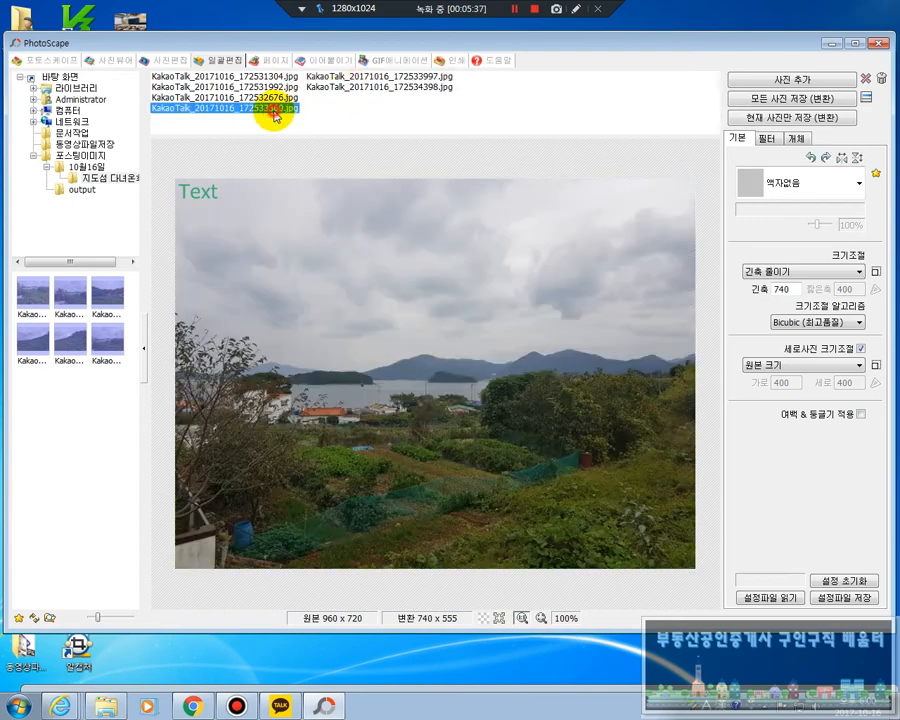
pyautogui.click(267, 97)
pyautogui.click(263, 87)
pyautogui.click(263, 76)
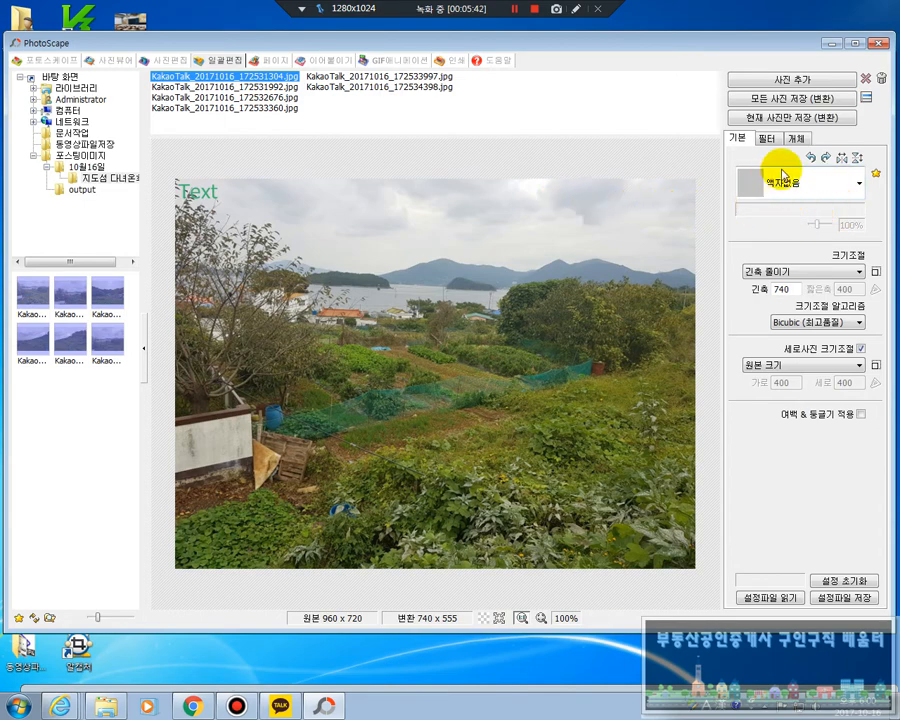
# Try the 검은선 4줄, 그림자 01 and 노트 03 frames on the photos, returning to 액자없음
pyautogui.click(858, 191)
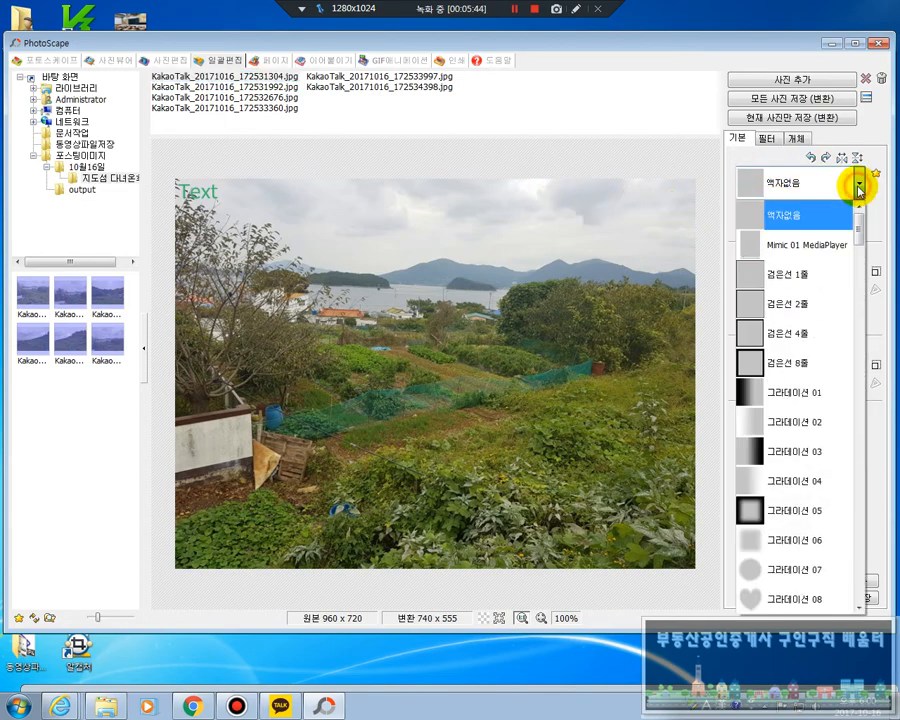
pyautogui.click(830, 331)
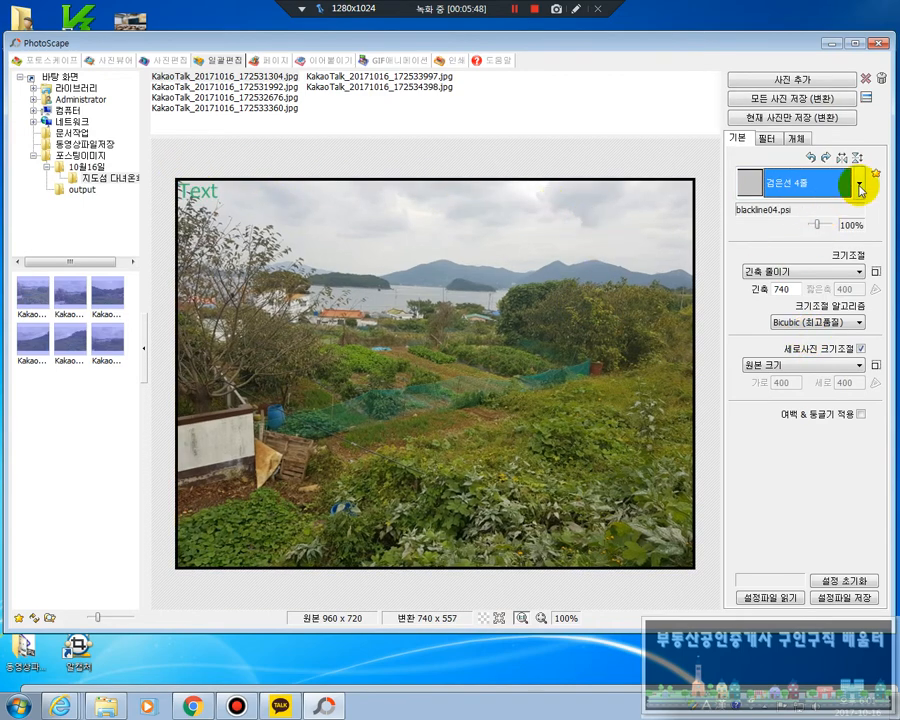
pyautogui.click(859, 183)
pyautogui.click(792, 506)
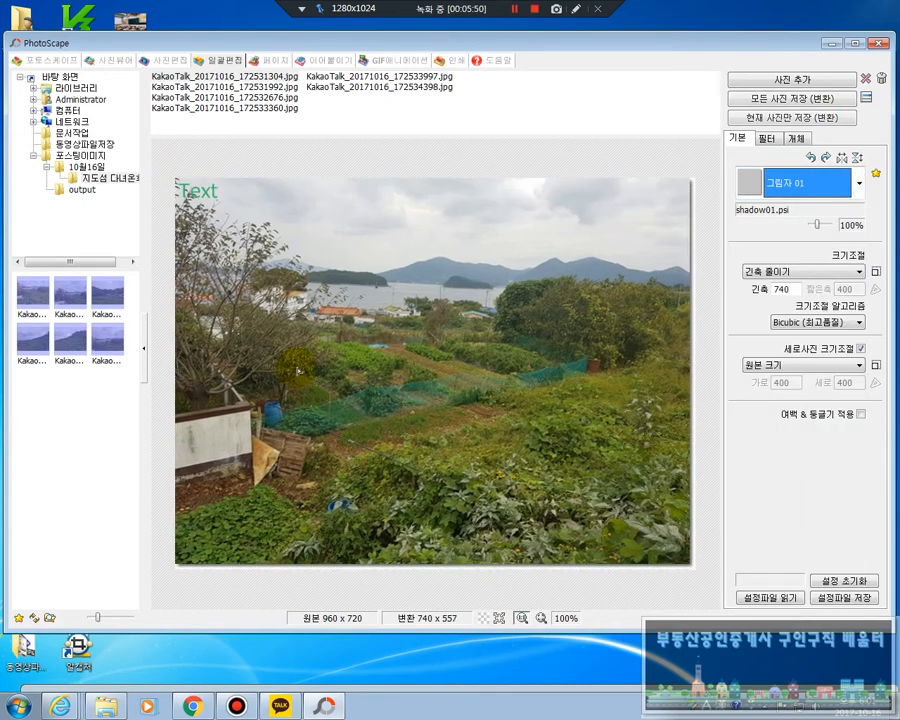
pyautogui.click(862, 184)
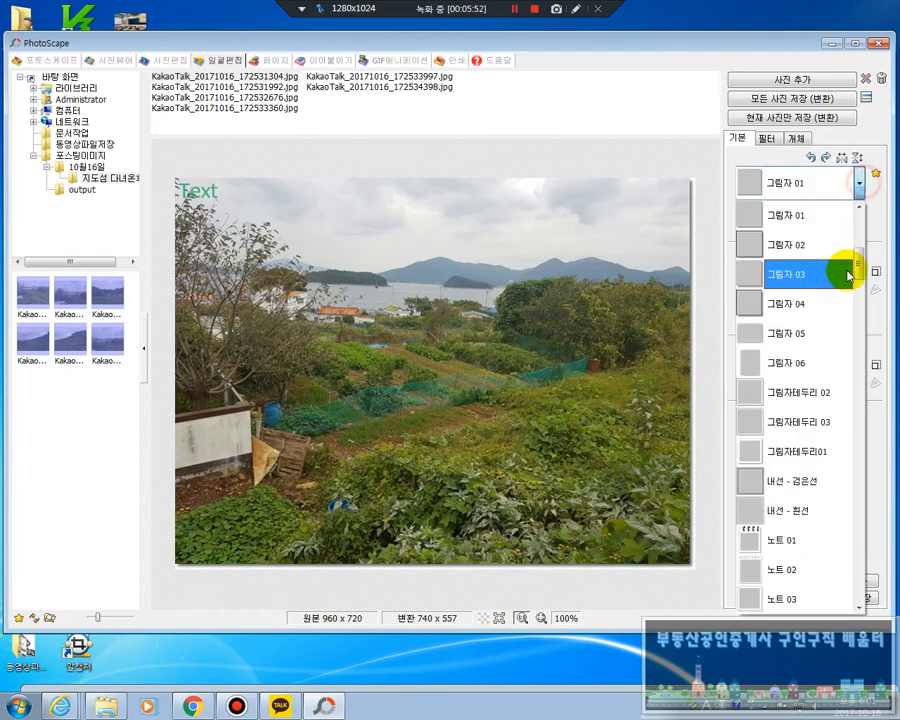
pyautogui.scroll(-3, 858, 292)
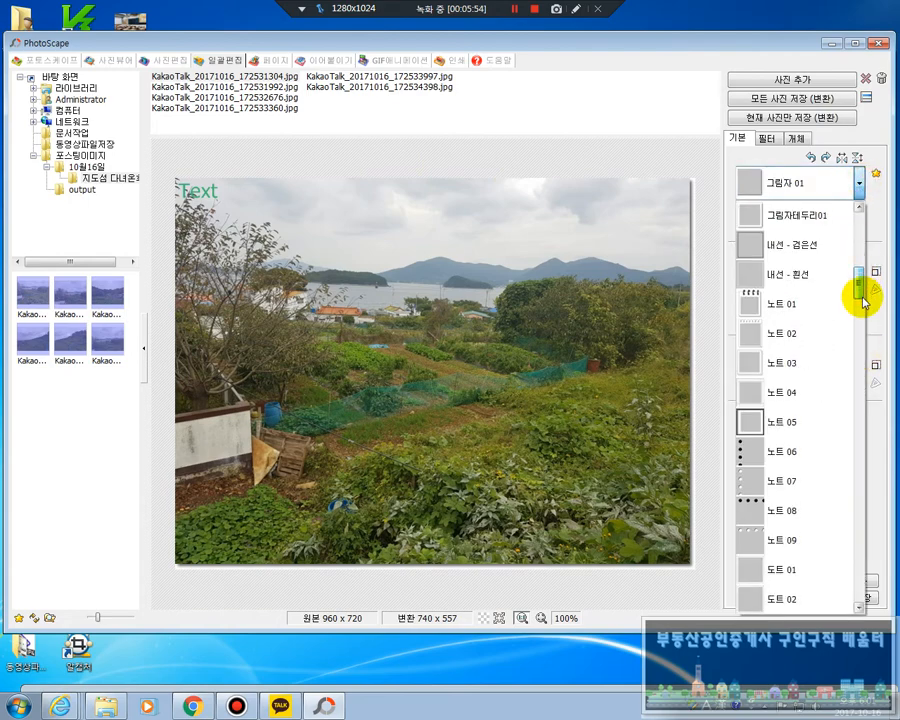
pyautogui.click(751, 362)
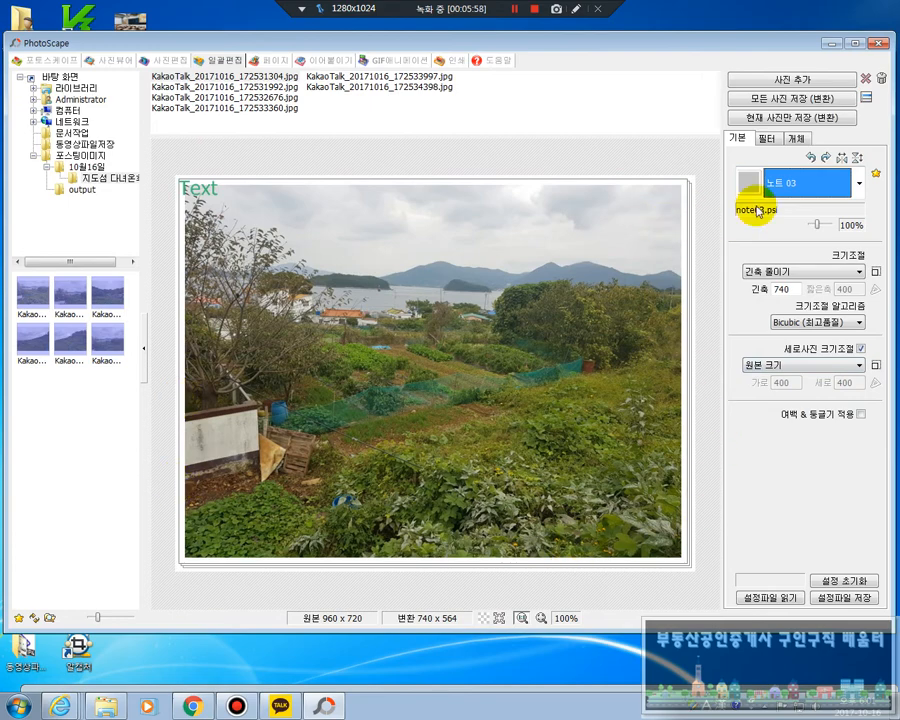
pyautogui.click(858, 184)
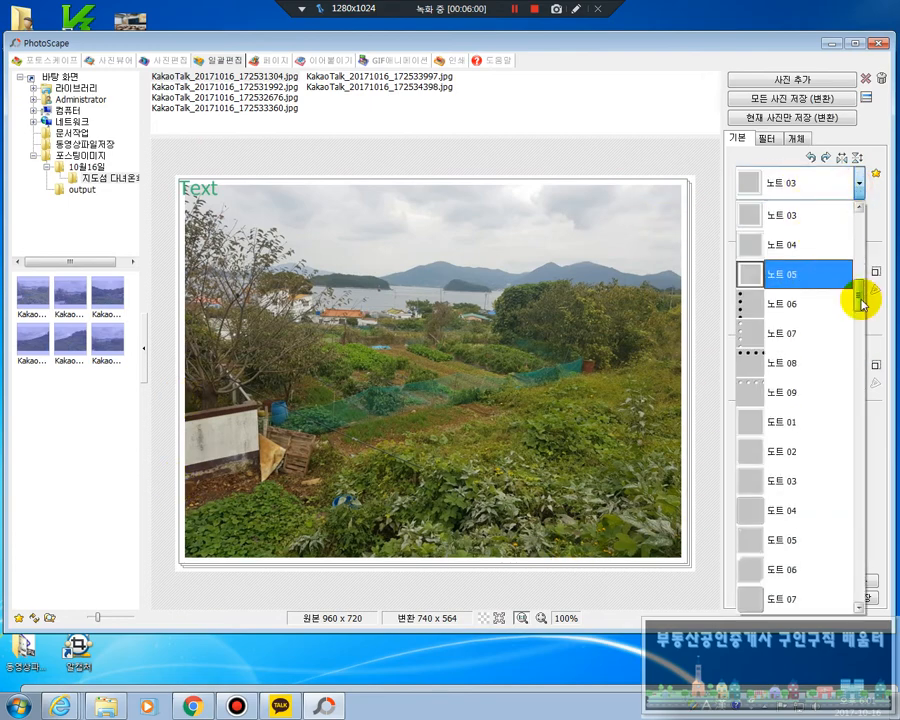
pyautogui.moveTo(857, 296); pyautogui.dragTo(855, 216)
pyautogui.click(778, 210)
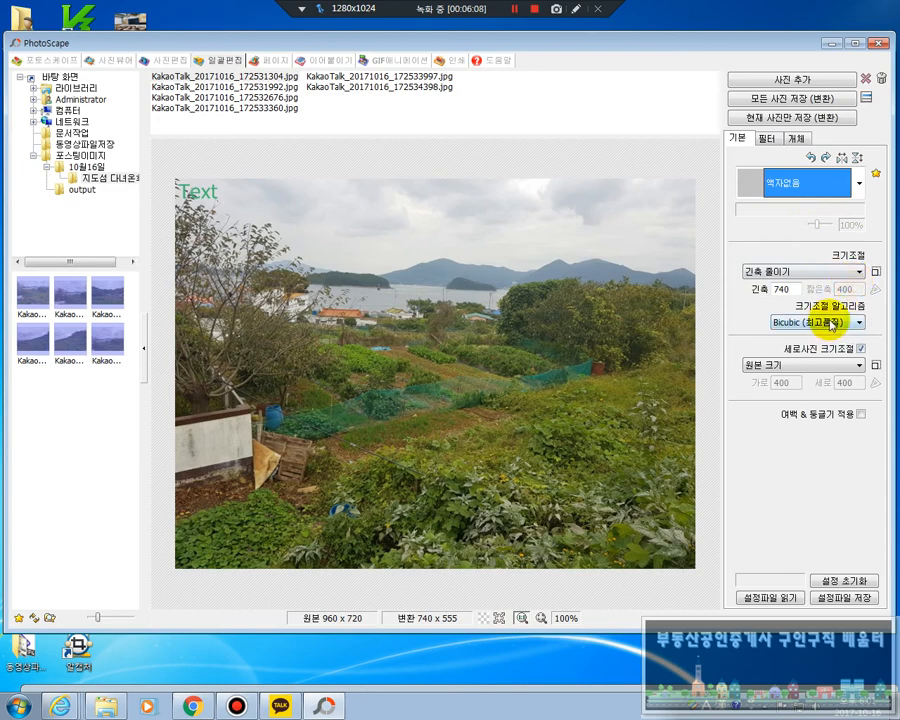
# Set the resize option to 긴축 줄이기 at 740 px (네이버블로그-대) and preview the third and second photos
pyautogui.click(857, 272)
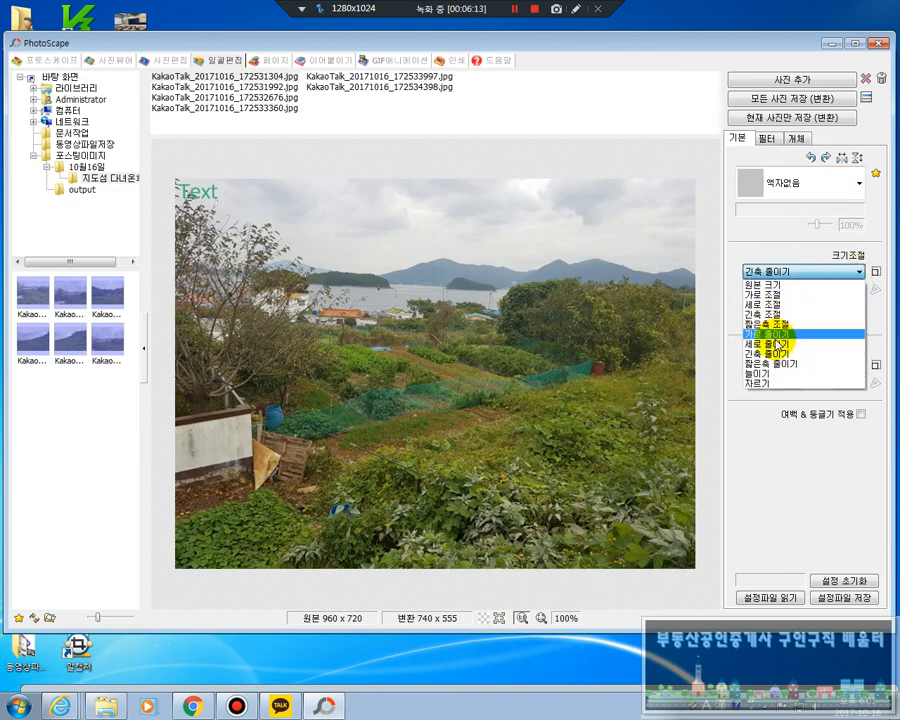
pyautogui.click(859, 274)
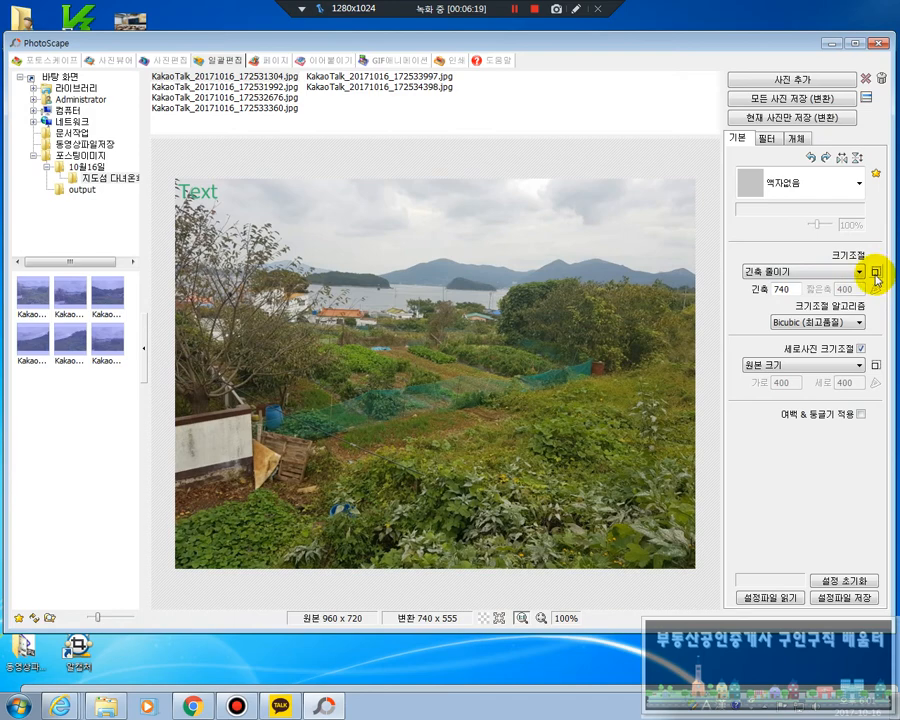
pyautogui.click(876, 273)
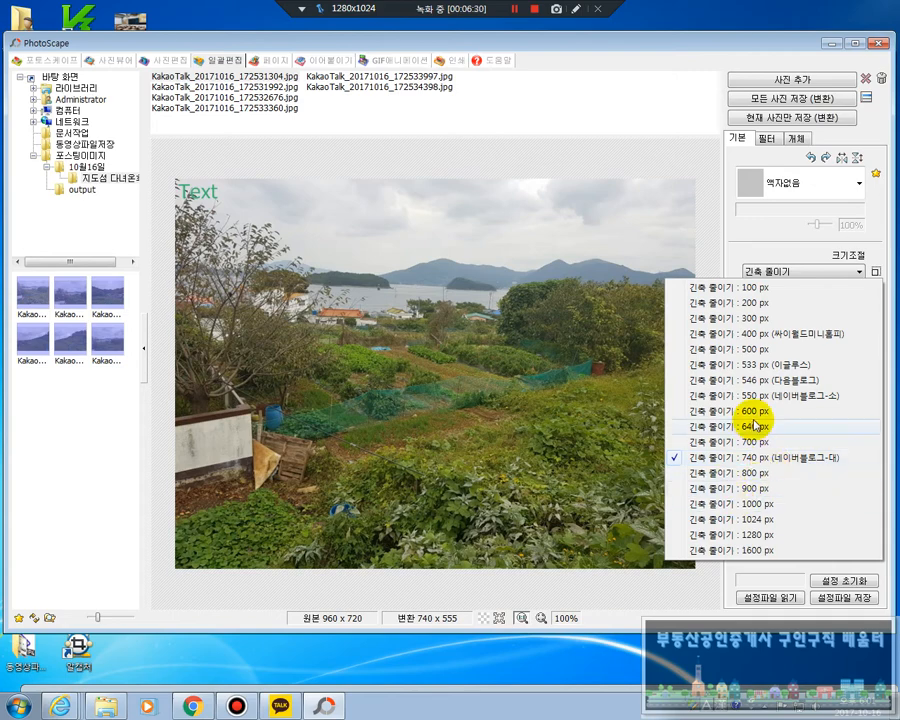
pyautogui.click(727, 460)
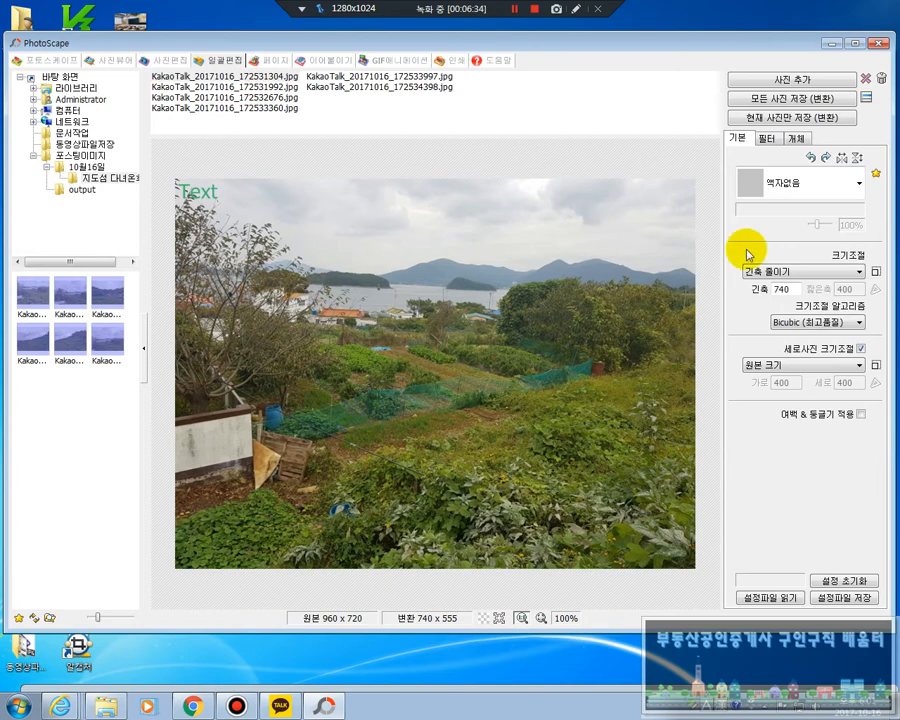
pyautogui.click(291, 97)
pyautogui.click(294, 87)
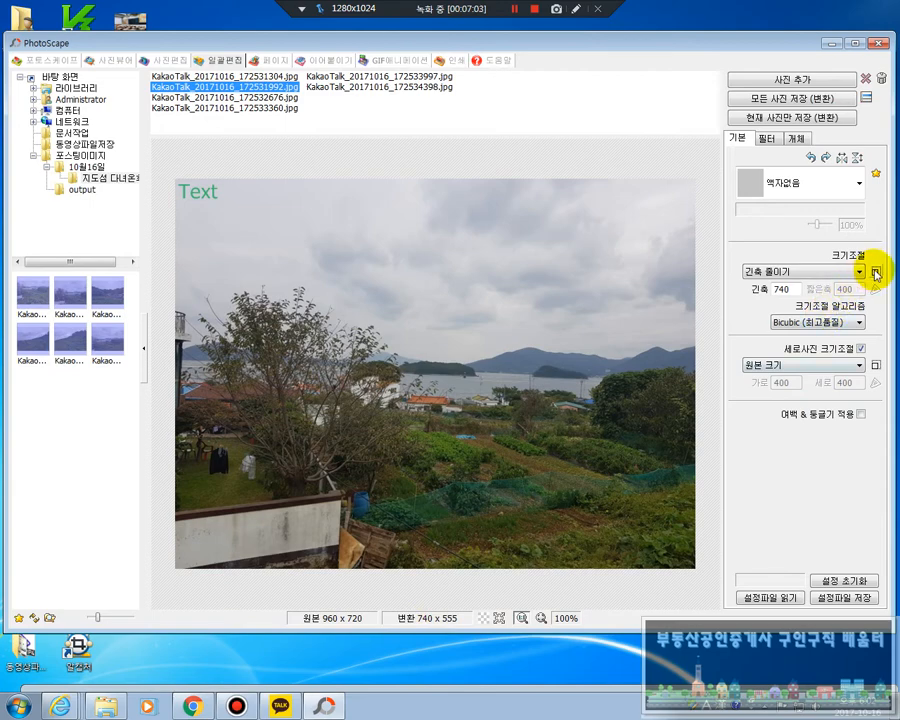
# Set the resize option to 원본 크기 and examine the second photo at full size in a slightly enlarged window
pyautogui.click(876, 274)
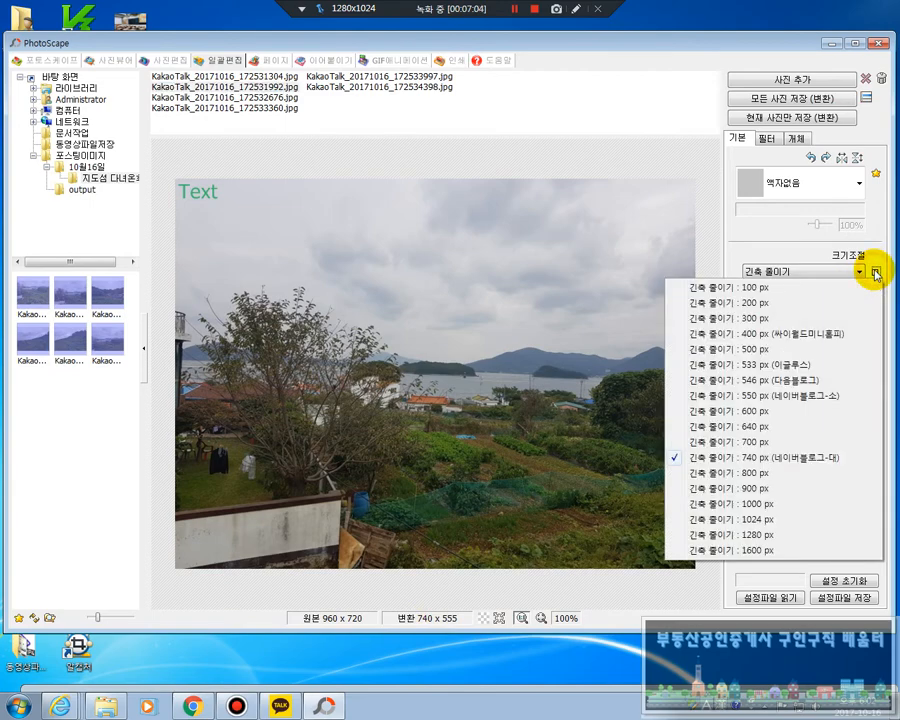
pyautogui.click(840, 272)
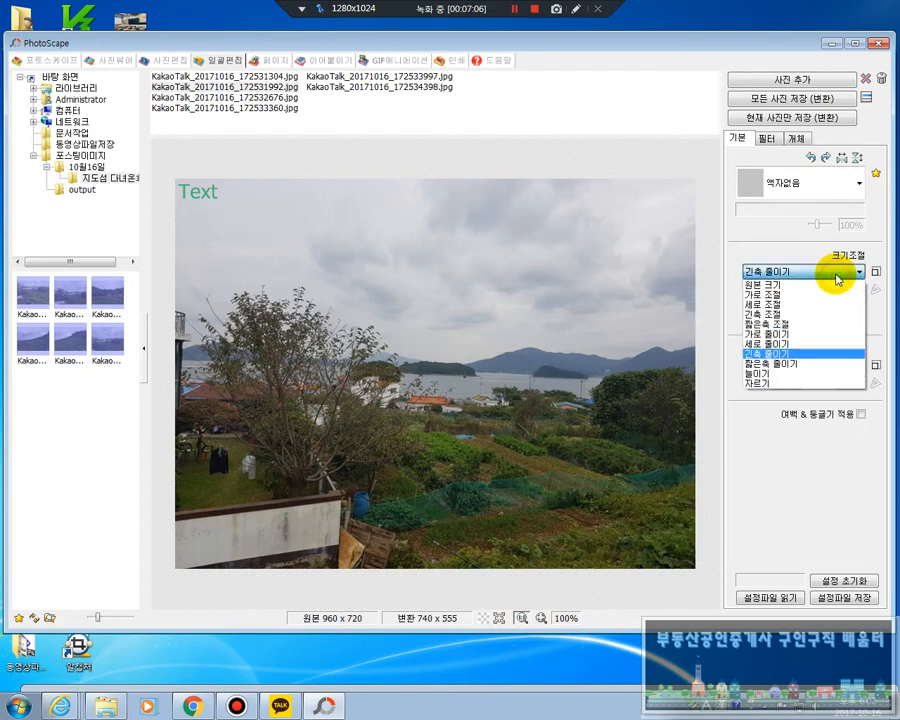
pyautogui.click(797, 287)
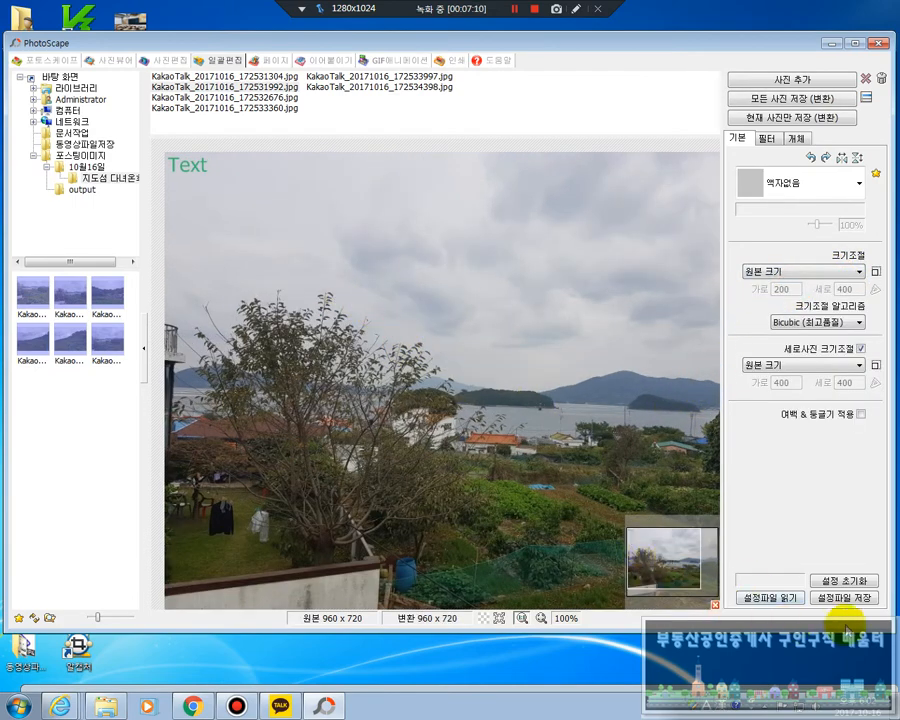
pyautogui.moveTo(885, 637); pyautogui.dragTo(895, 645)
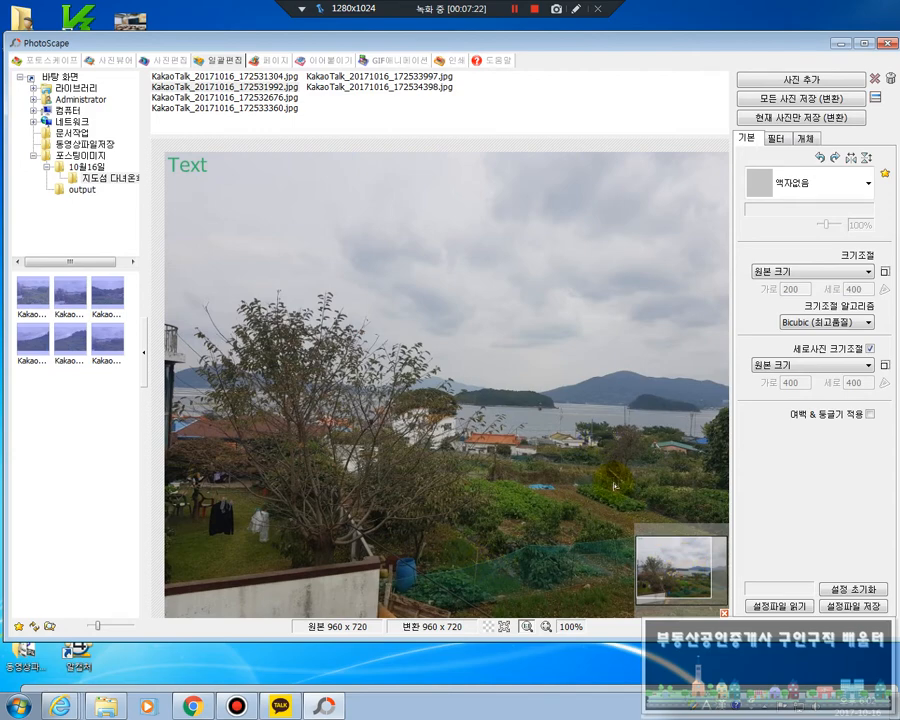
pyautogui.moveTo(669, 571); pyautogui.dragTo(719, 590)
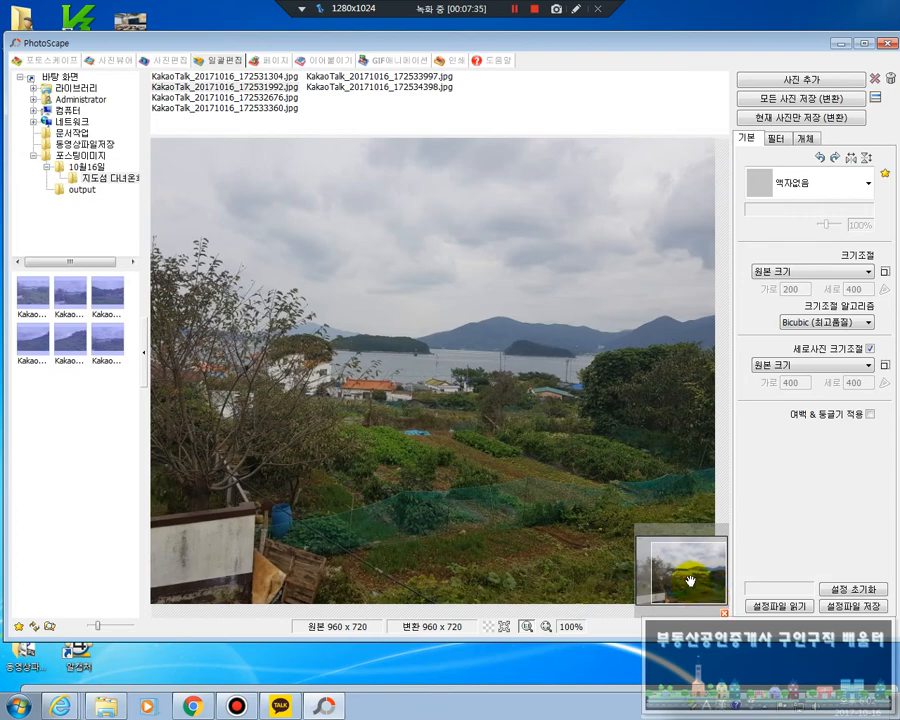
# Reduce the photos' long side to 740 px using the 네이버블로그-대 preset
pyautogui.click(866, 273)
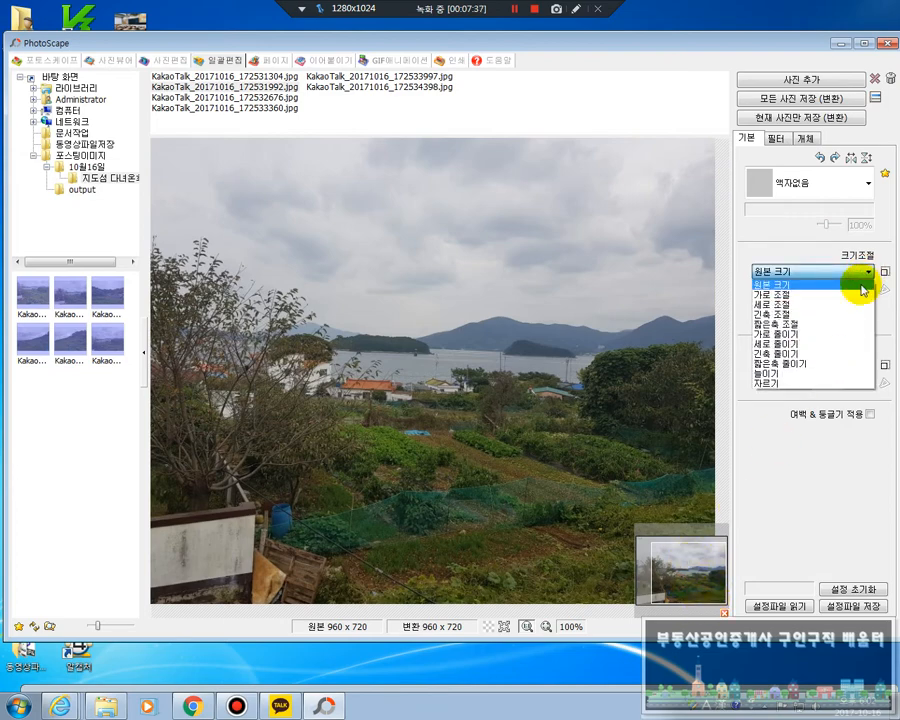
pyautogui.click(862, 285)
pyautogui.click(885, 275)
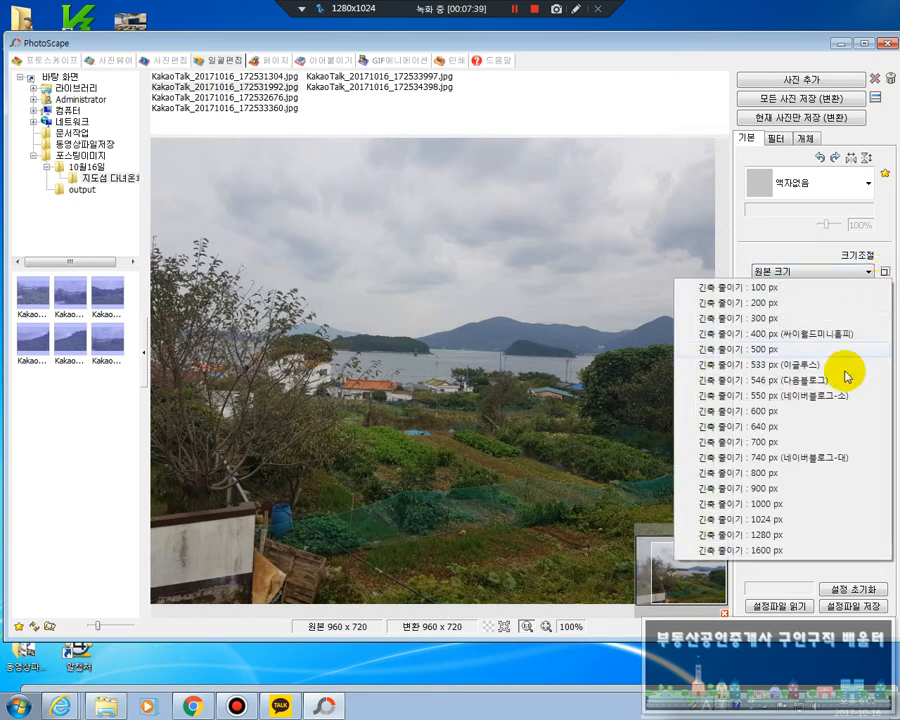
pyautogui.click(770, 457)
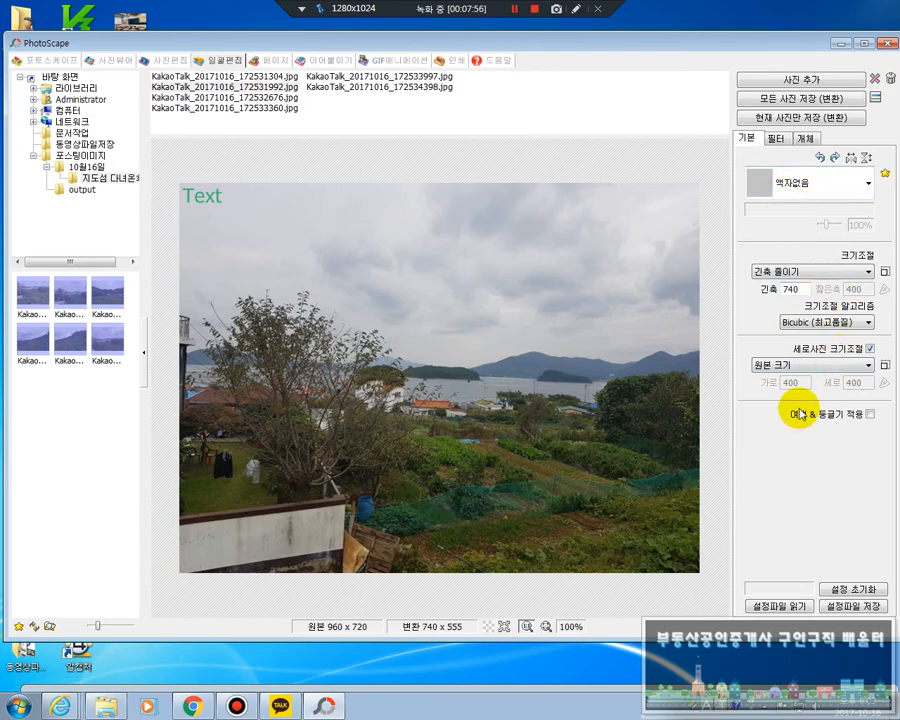
# Try the 자동 콘트라스트 filter at 강 and clear it
pyautogui.click(779, 140)
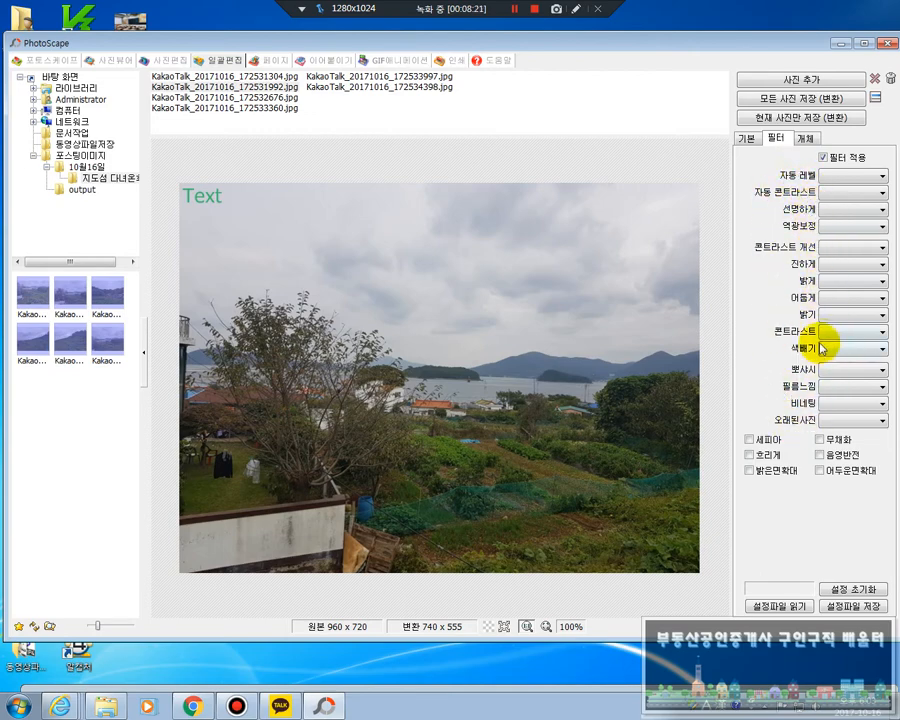
pyautogui.click(858, 192)
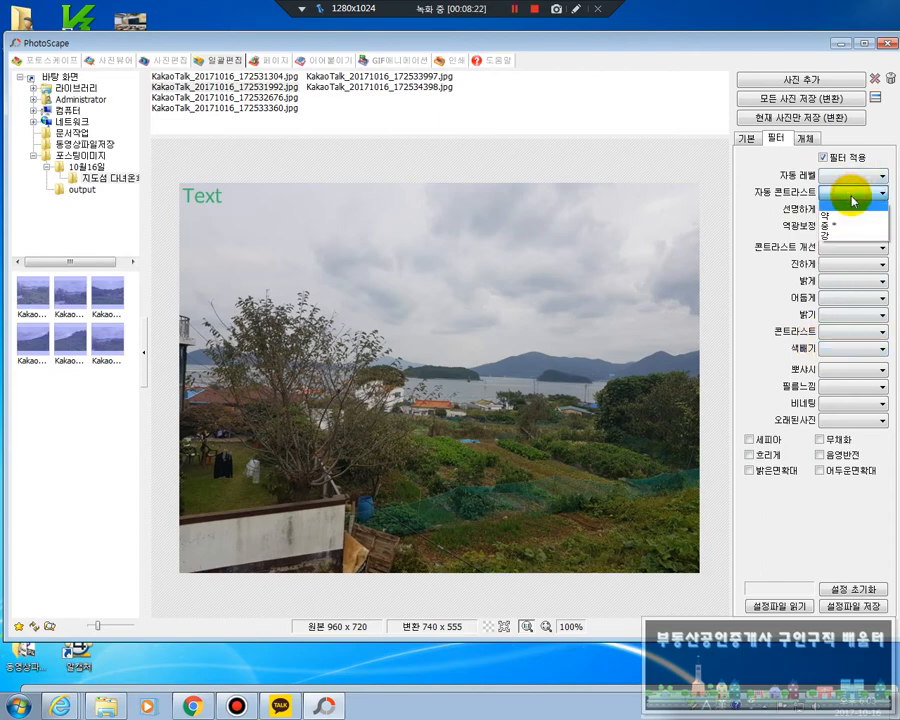
pyautogui.click(847, 236)
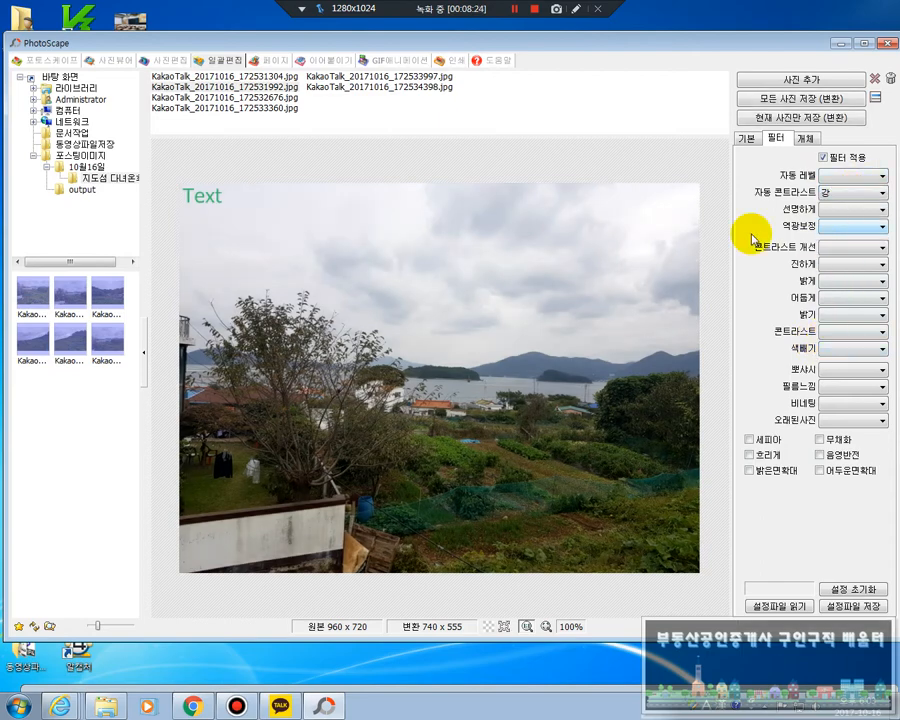
pyautogui.click(850, 192)
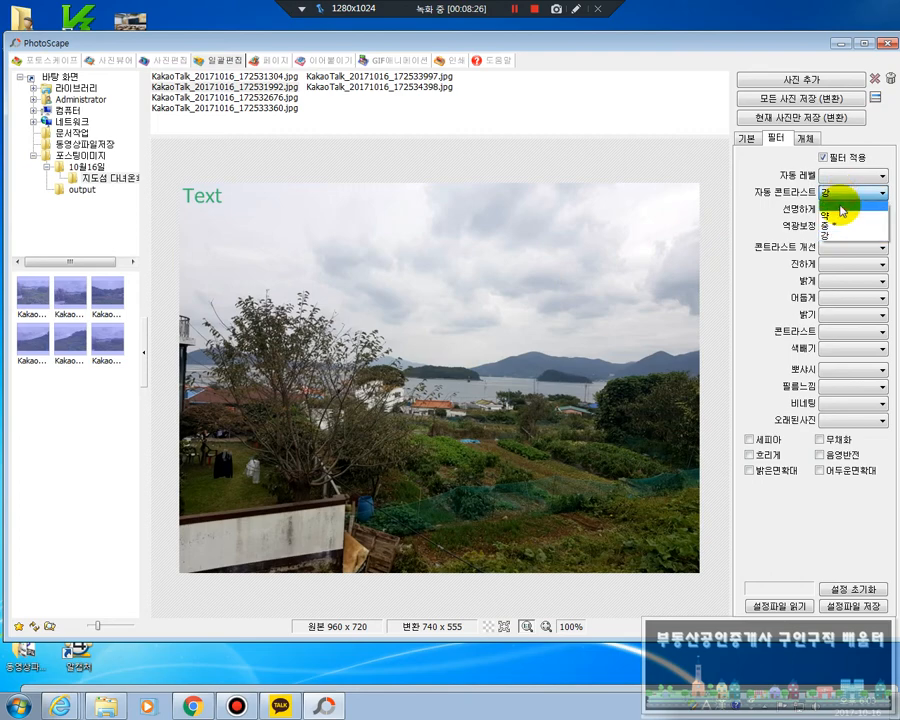
pyautogui.click(845, 203)
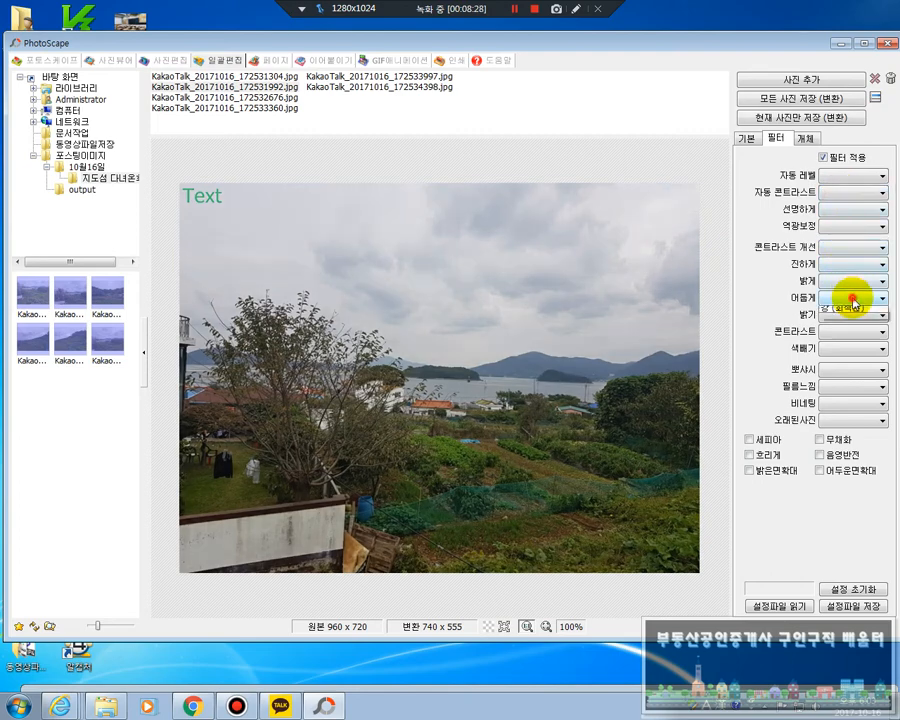
# Try the 어둡게 filter at 강 (회색톤) and 약, and clear it
pyautogui.click(846, 368)
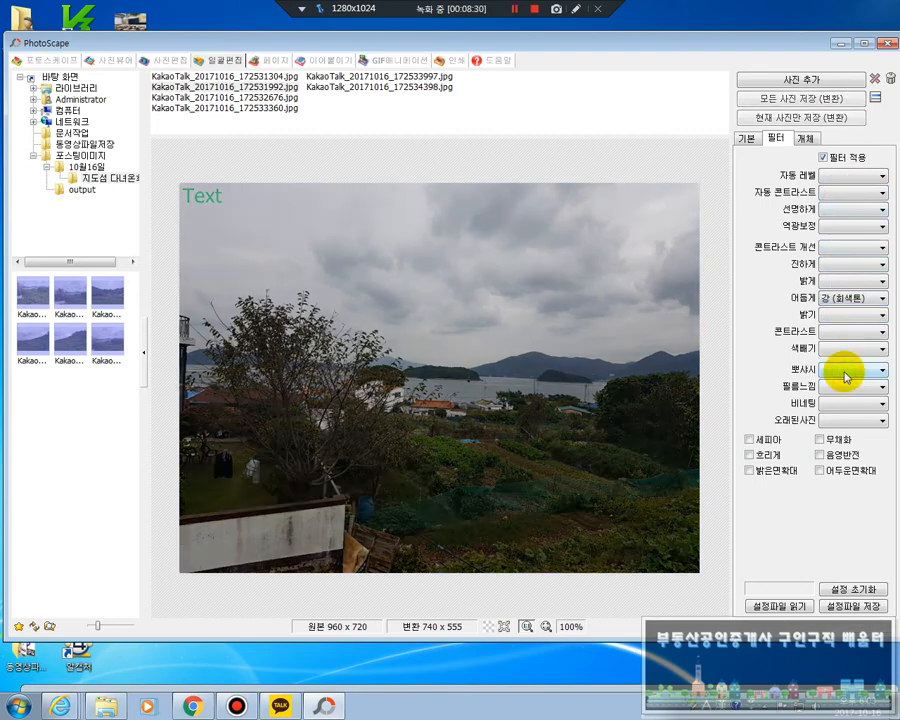
pyautogui.click(862, 298)
pyautogui.click(857, 321)
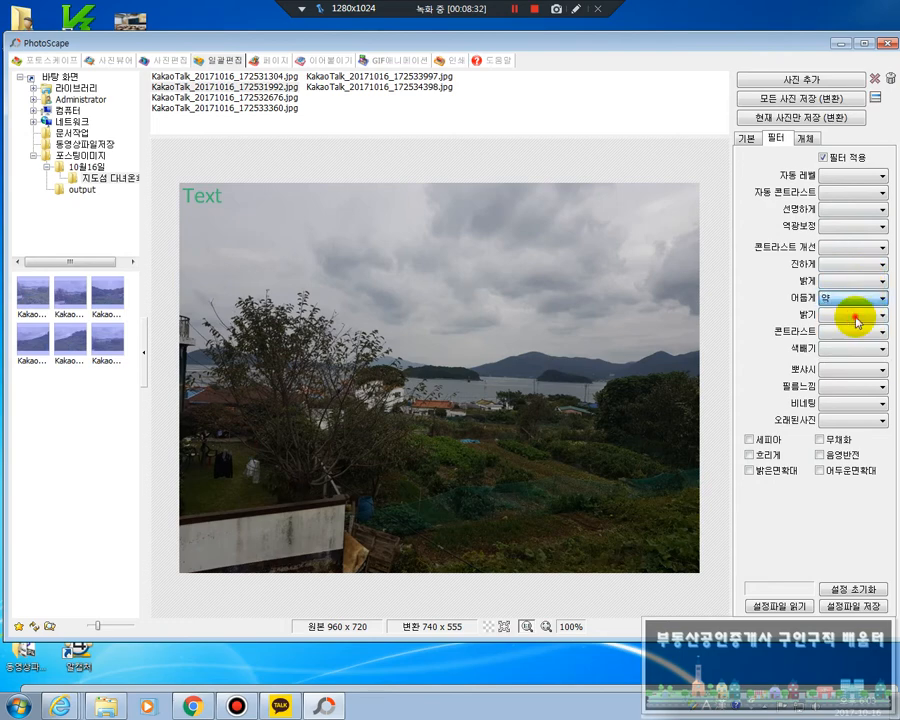
pyautogui.click(857, 320)
pyautogui.click(858, 317)
pyautogui.click(882, 303)
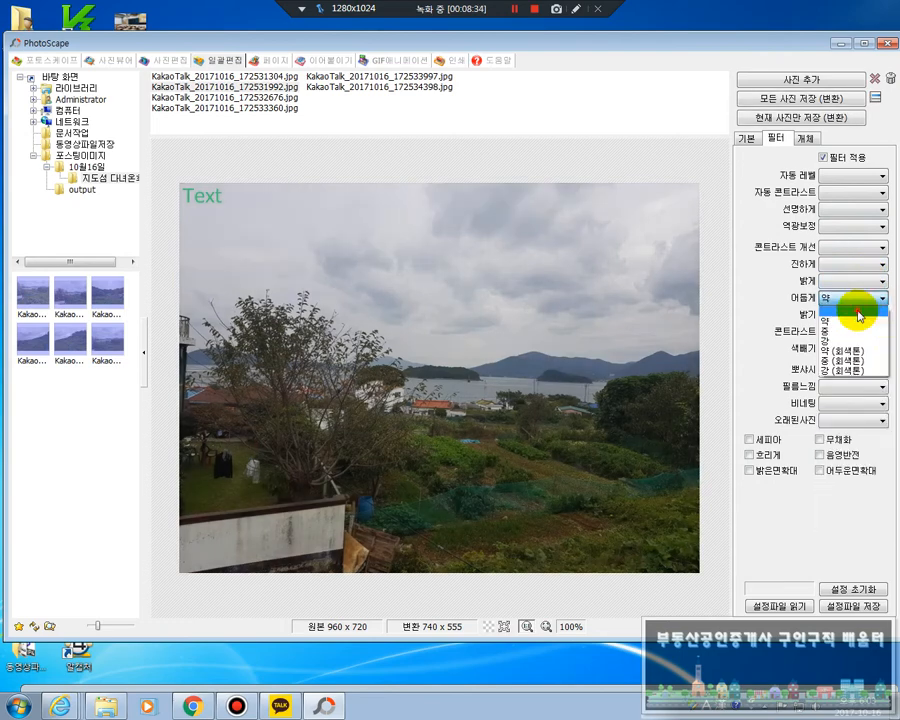
pyautogui.click(857, 316)
# Try a 밝기 adjustment of +8 and reset it to blank
pyautogui.click(853, 314)
pyautogui.click(852, 469)
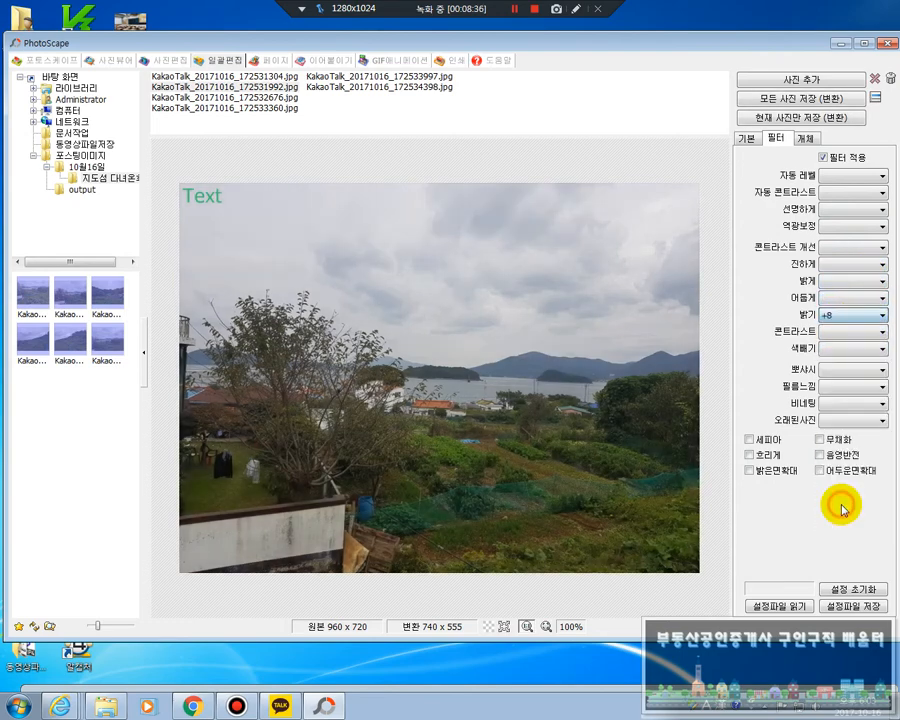
pyautogui.click(882, 316)
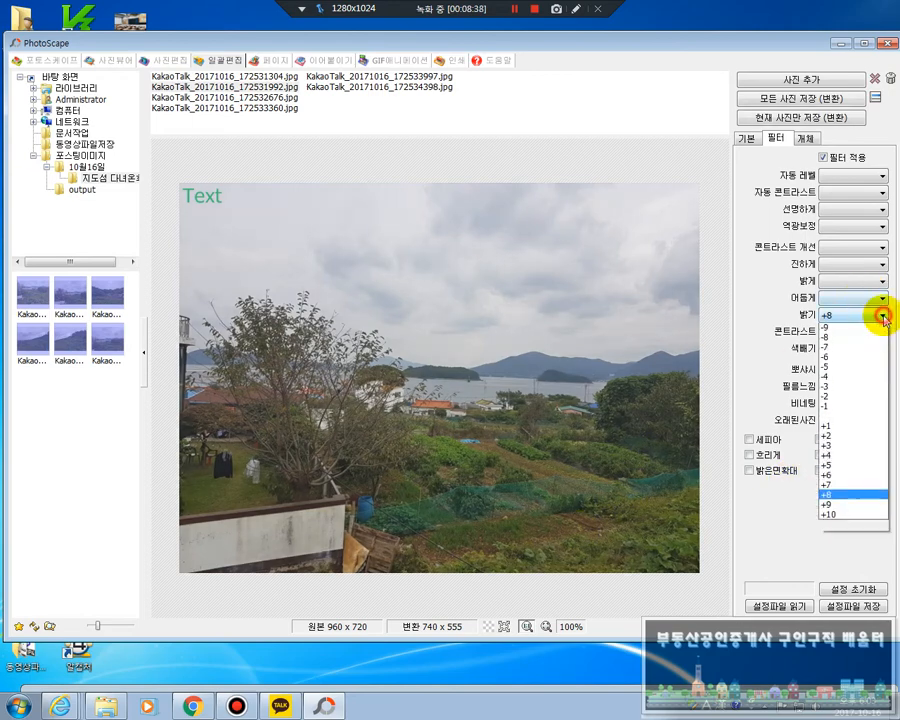
pyautogui.click(842, 415)
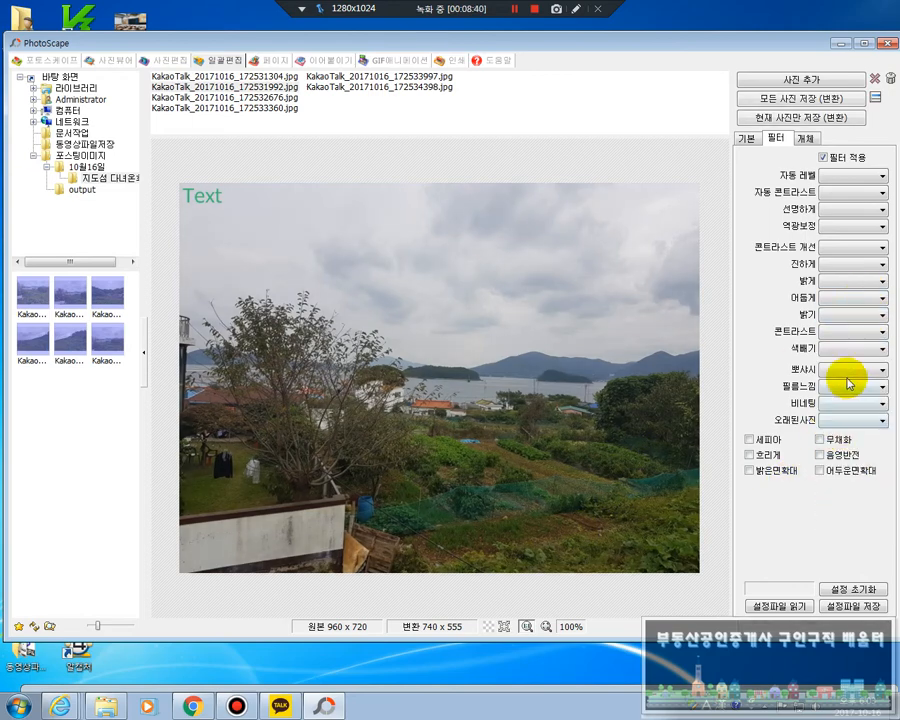
# Try the 뽀샤시 filter at 강 and clear it
pyautogui.click(870, 370)
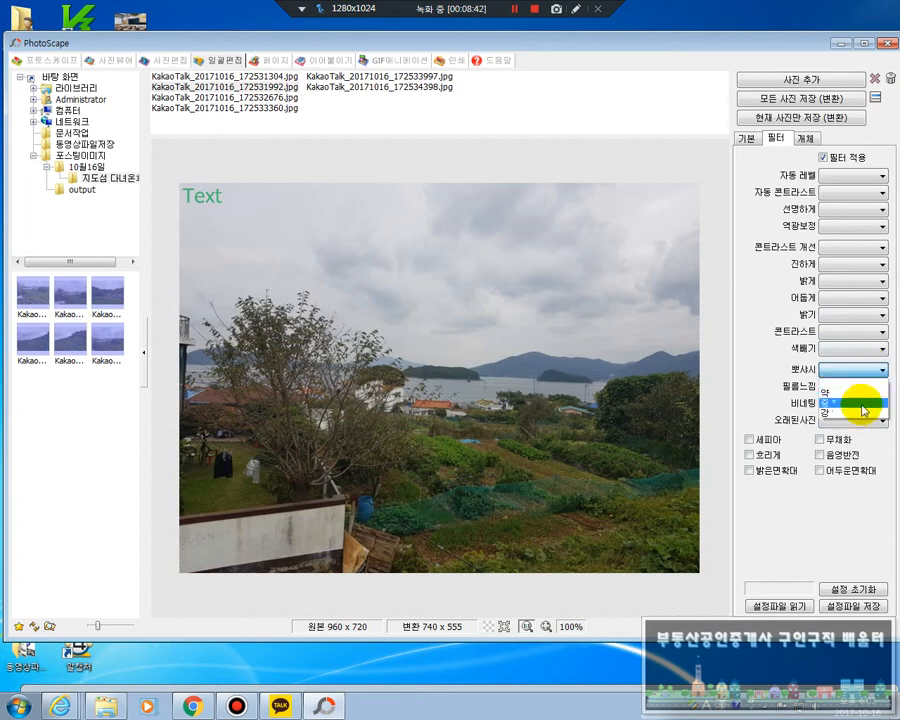
pyautogui.click(862, 411)
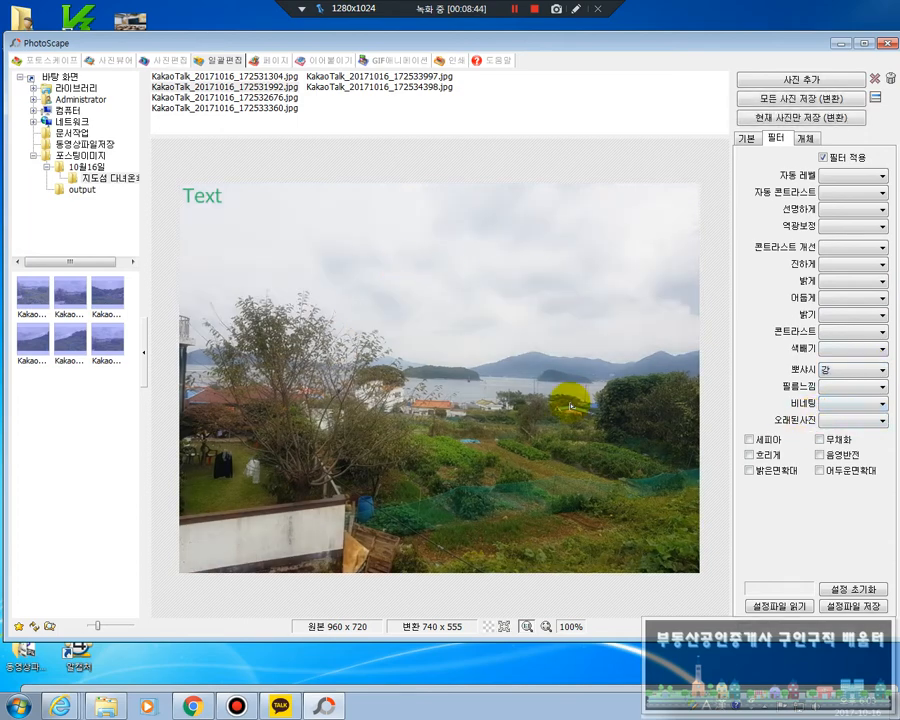
pyautogui.click(878, 371)
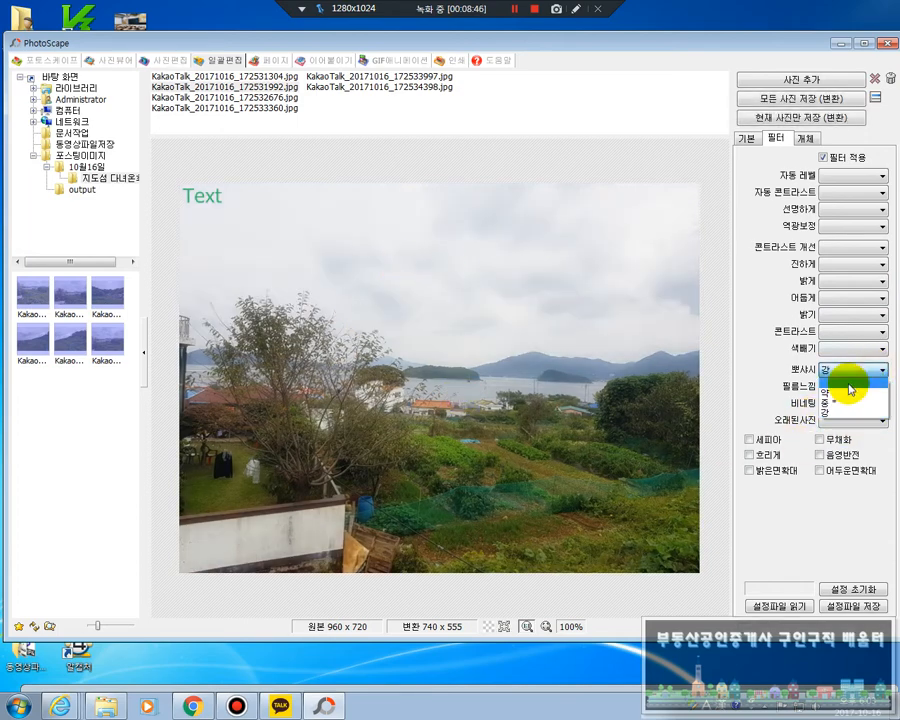
pyautogui.click(849, 380)
# Try the 필름느낌 filter at 포르트라 약 and 아그파 중 and the 흐리게 effect, and clear them
pyautogui.click(855, 388)
pyautogui.click(850, 505)
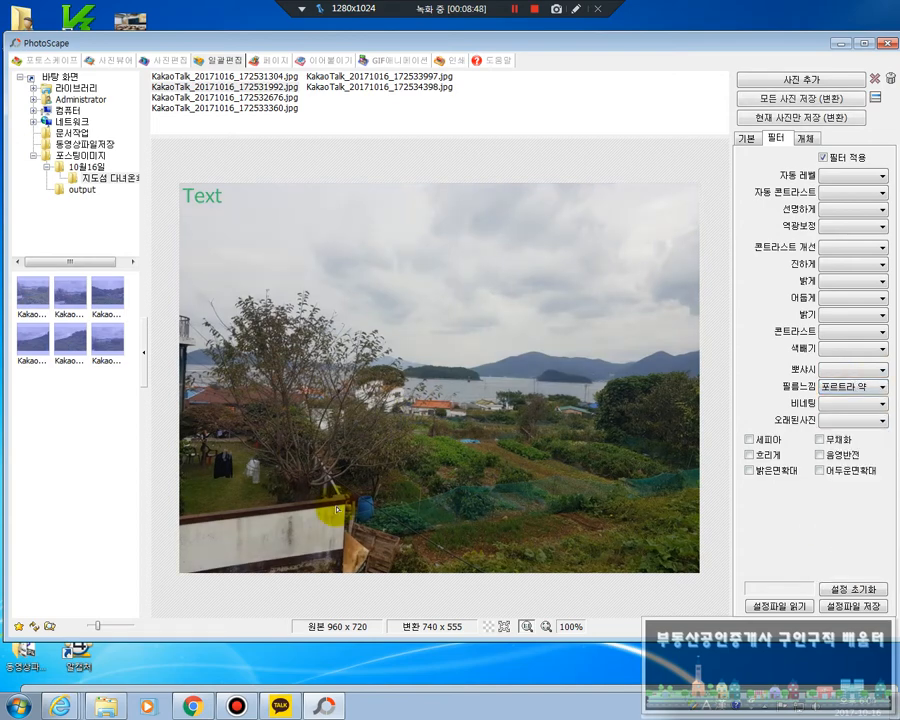
pyautogui.click(876, 386)
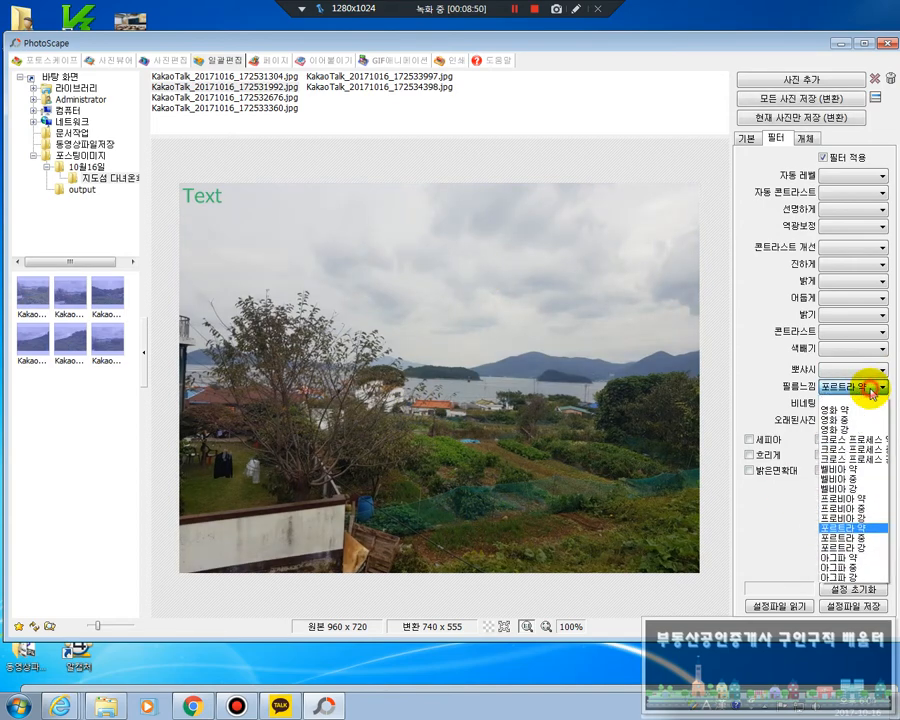
pyautogui.click(845, 566)
pyautogui.click(870, 388)
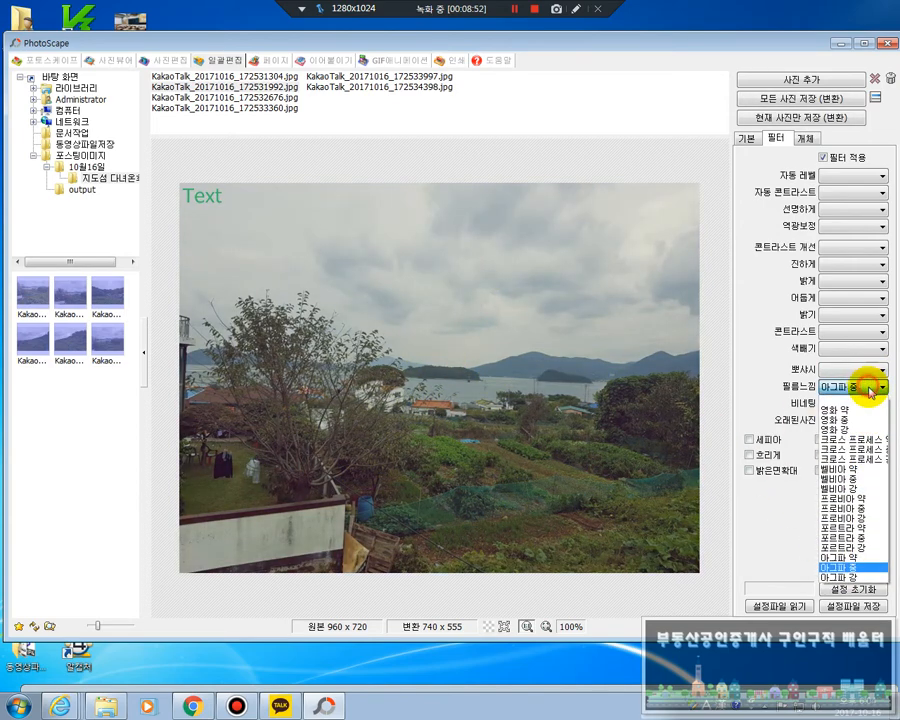
pyautogui.click(862, 400)
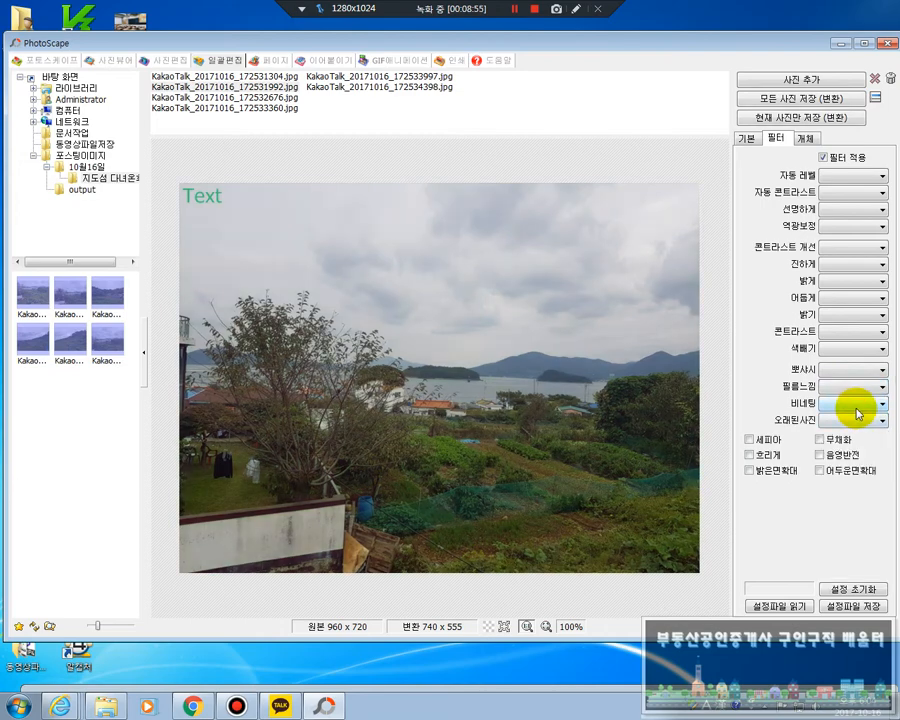
pyautogui.click(750, 456)
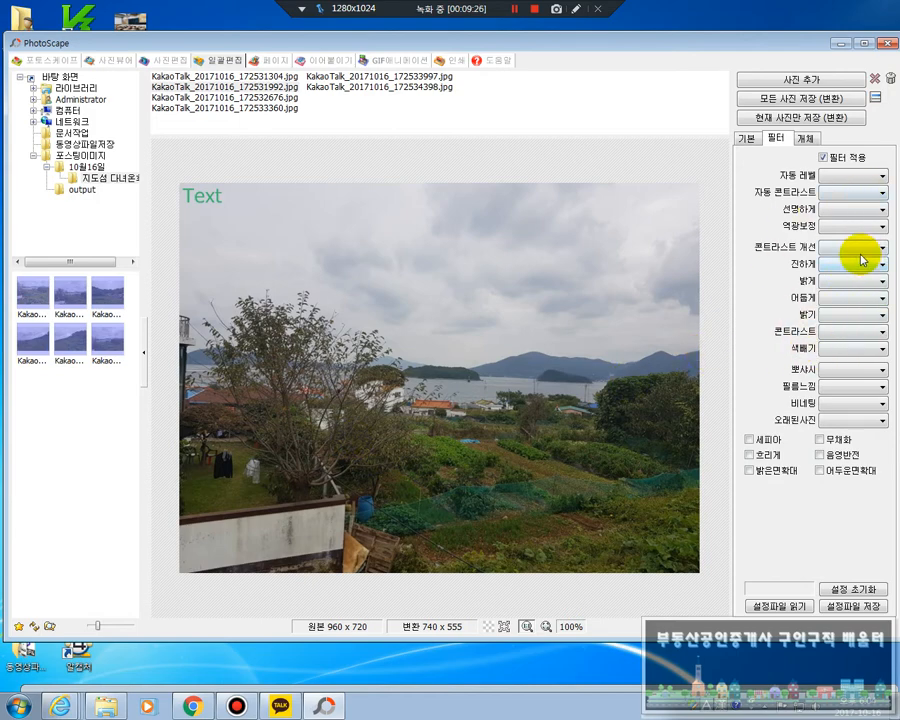
# Try 자동 콘트라스트 at 중 combined with 콘트라스트 개선 at 약, and clear both filters
pyautogui.click(878, 192)
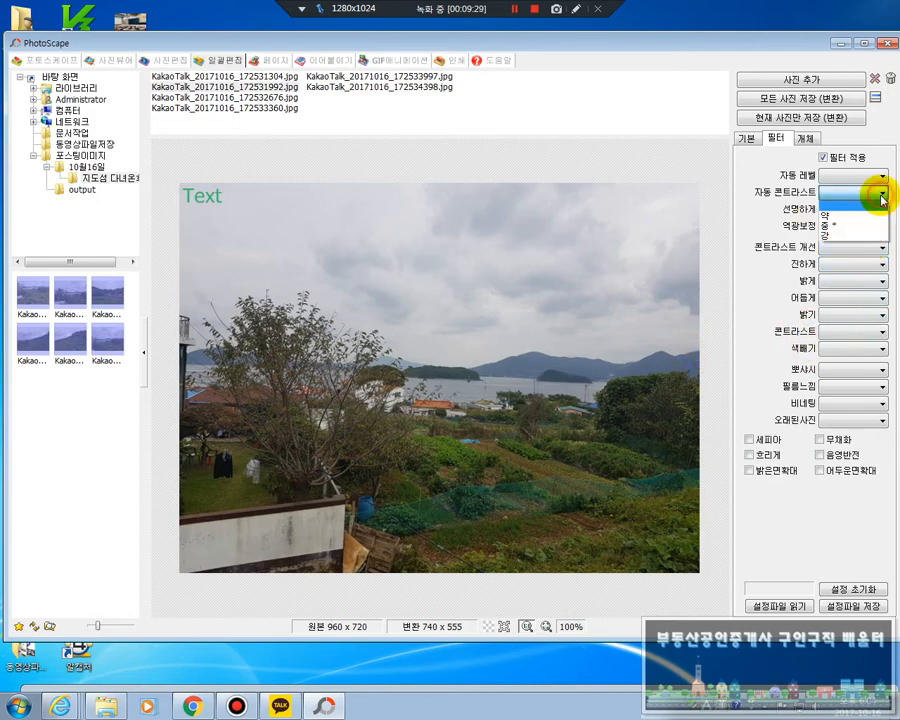
pyautogui.click(835, 226)
pyautogui.click(848, 247)
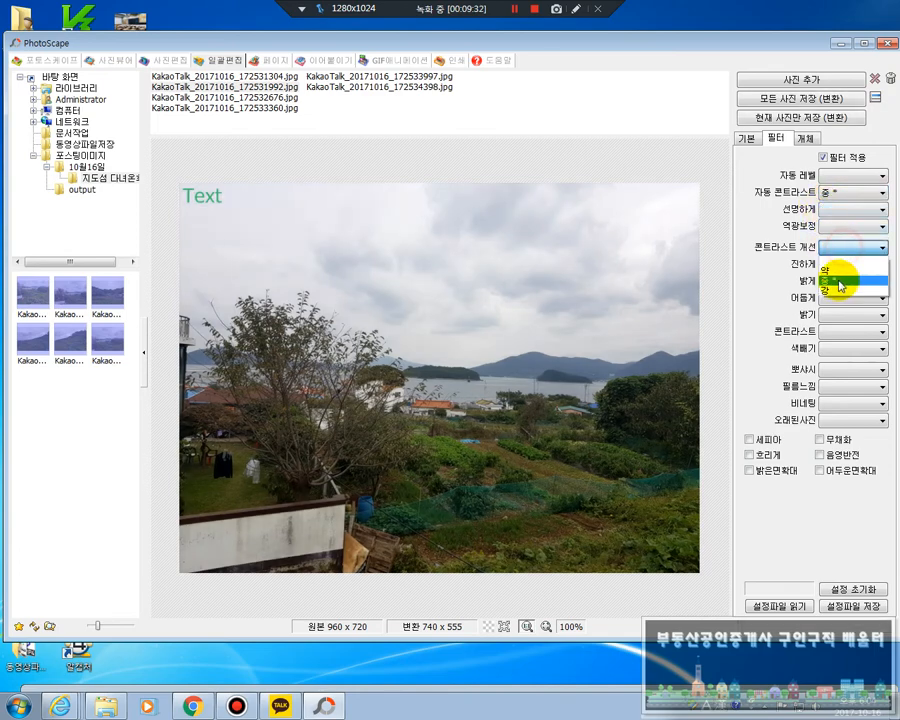
pyautogui.click(880, 270)
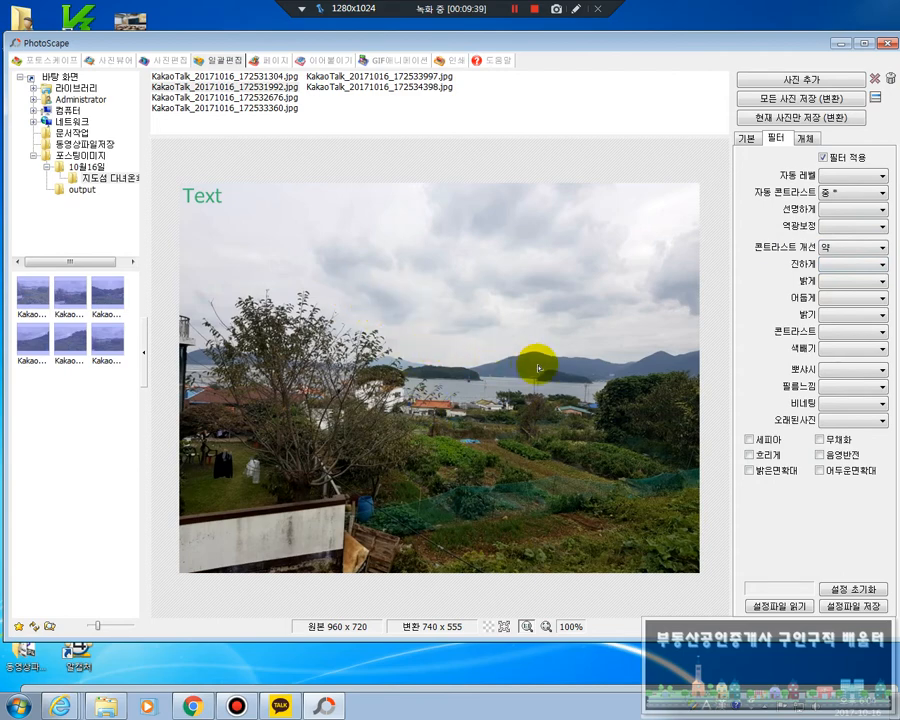
pyautogui.click(854, 246)
pyautogui.click(852, 261)
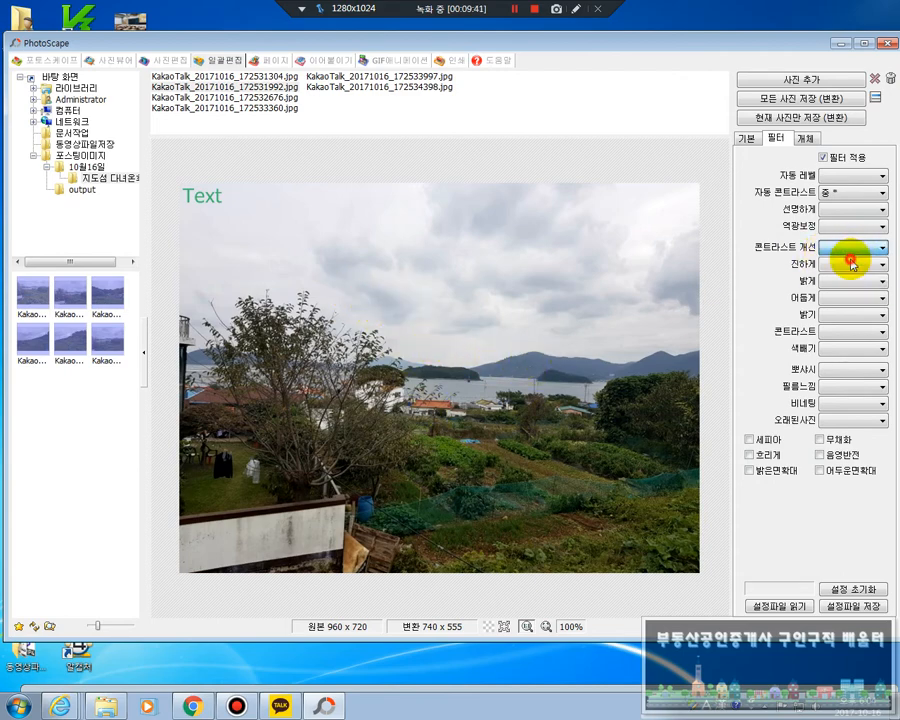
pyautogui.click(860, 192)
pyautogui.click(848, 205)
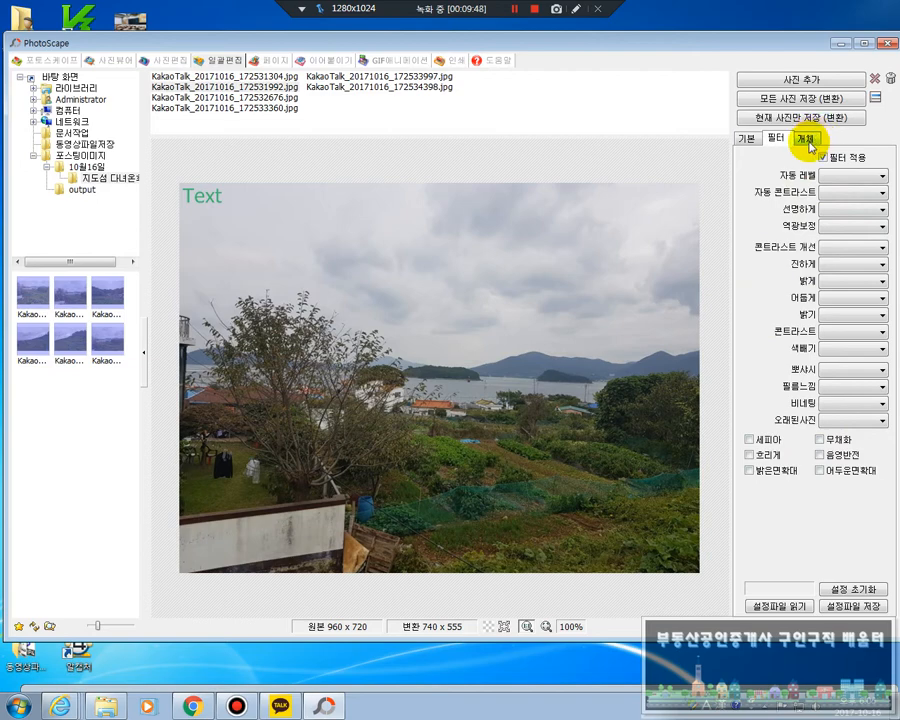
# Remove the 글 1 text object from the photo and enable the 사진 1 banner image overlay
pyautogui.click(807, 142)
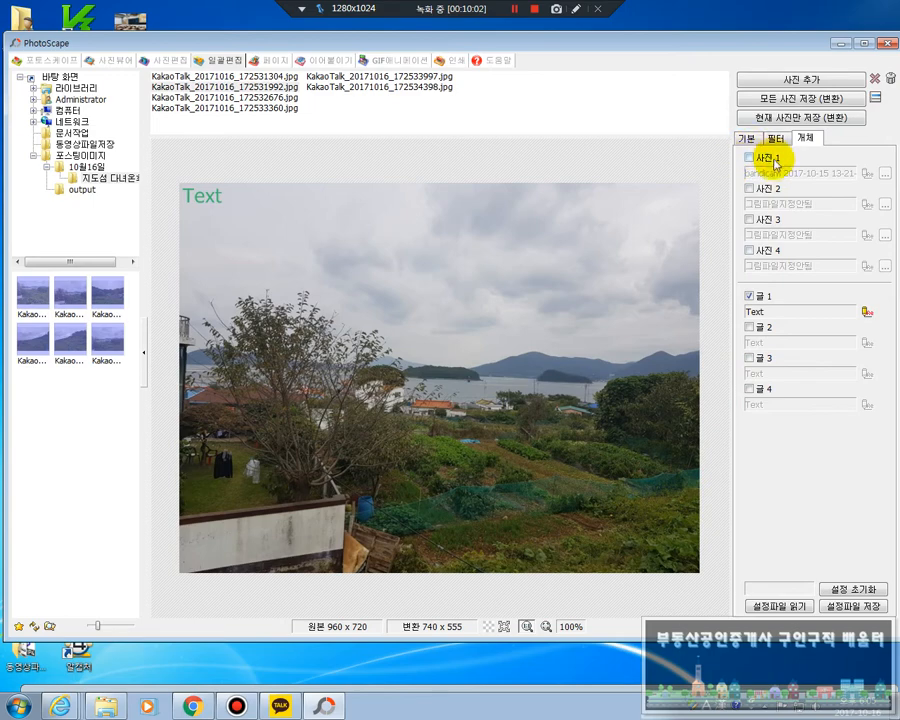
pyautogui.click(749, 296)
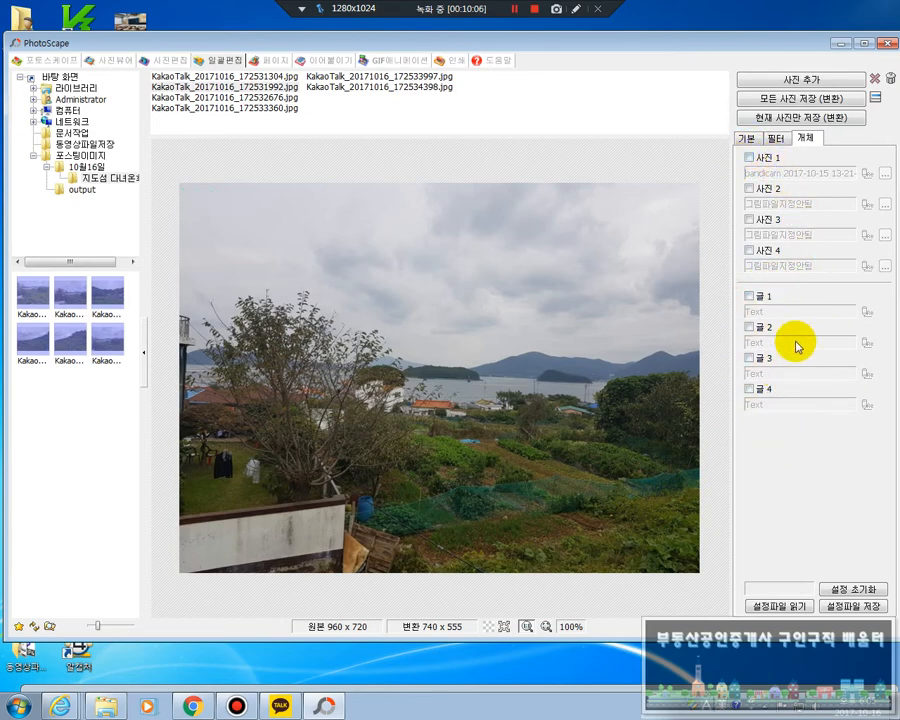
pyautogui.click(750, 159)
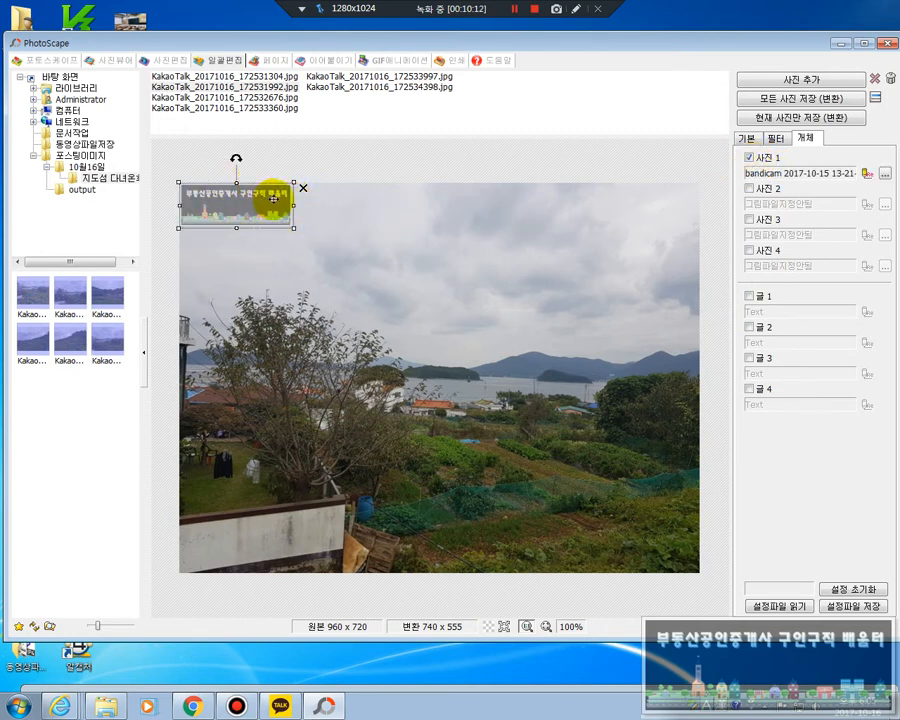
pyautogui.click(302, 188)
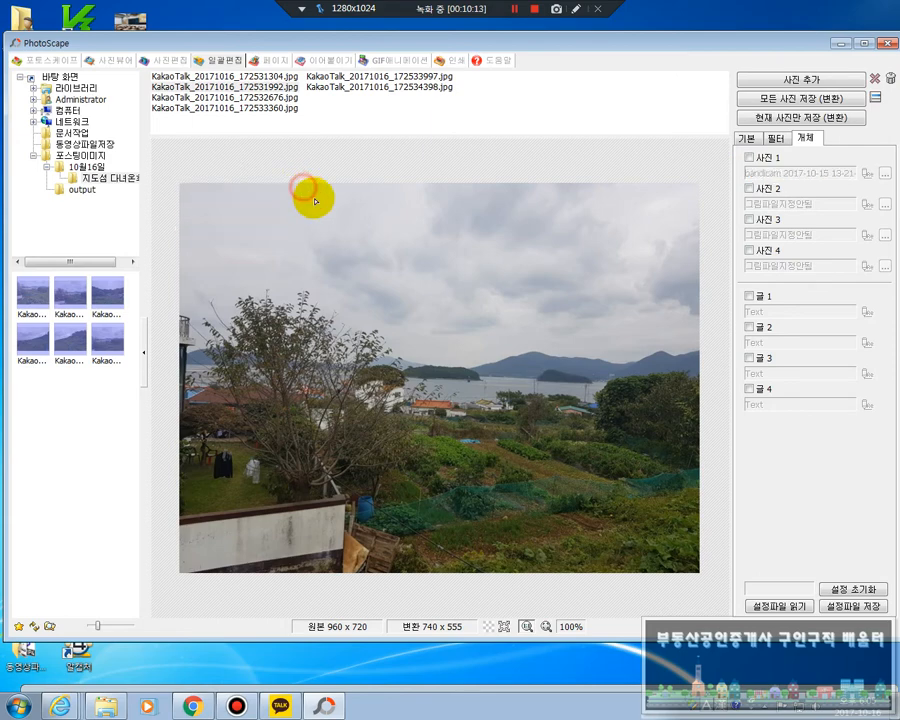
pyautogui.click(749, 158)
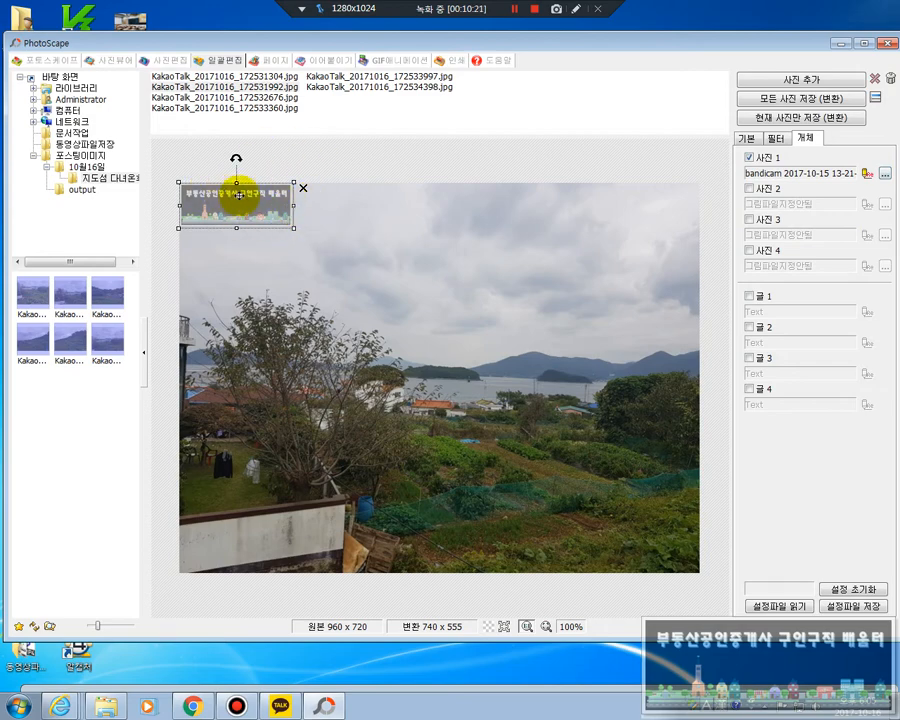
pyautogui.click(885, 175)
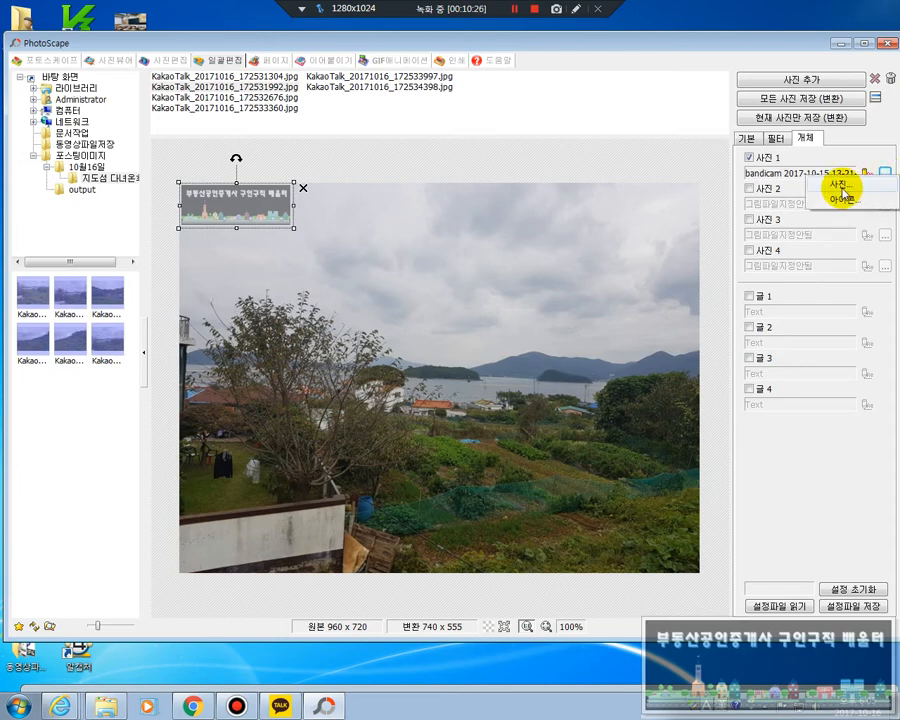
pyautogui.click(840, 186)
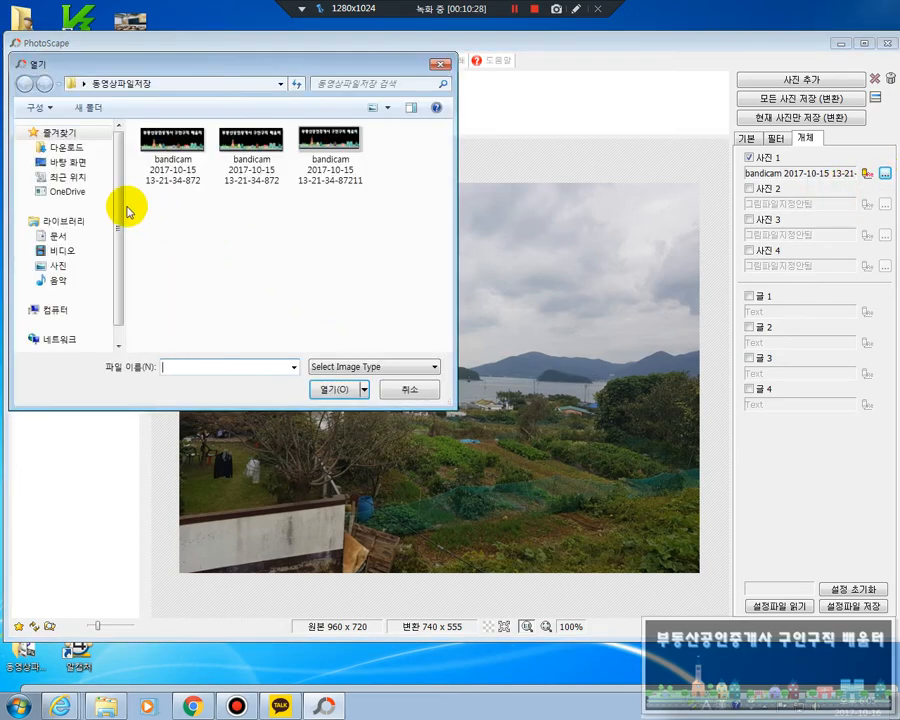
pyautogui.click(68, 163)
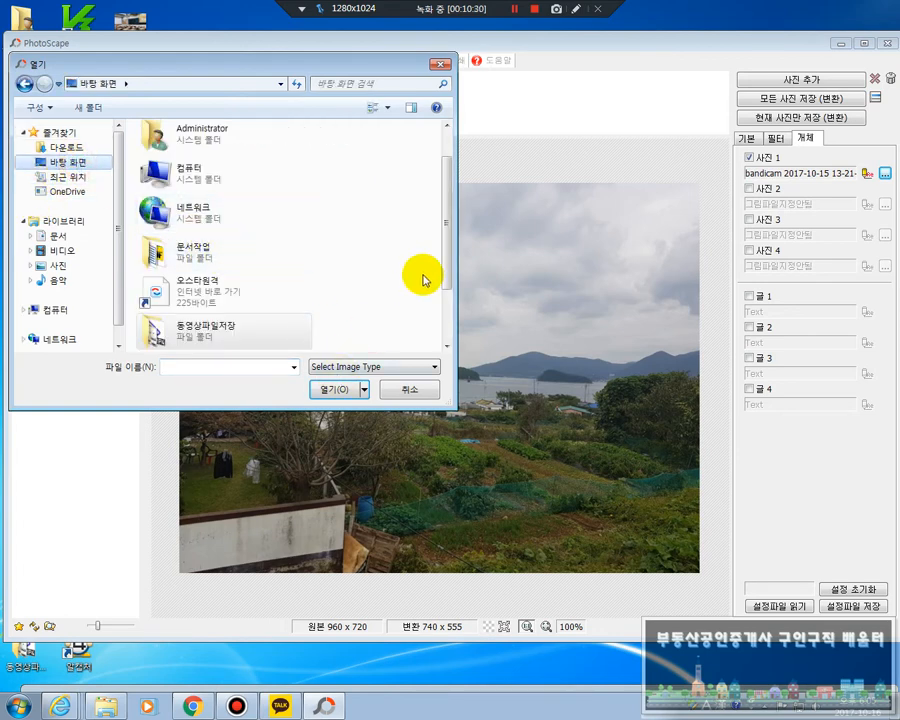
pyautogui.moveTo(443, 262); pyautogui.dragTo(452, 316)
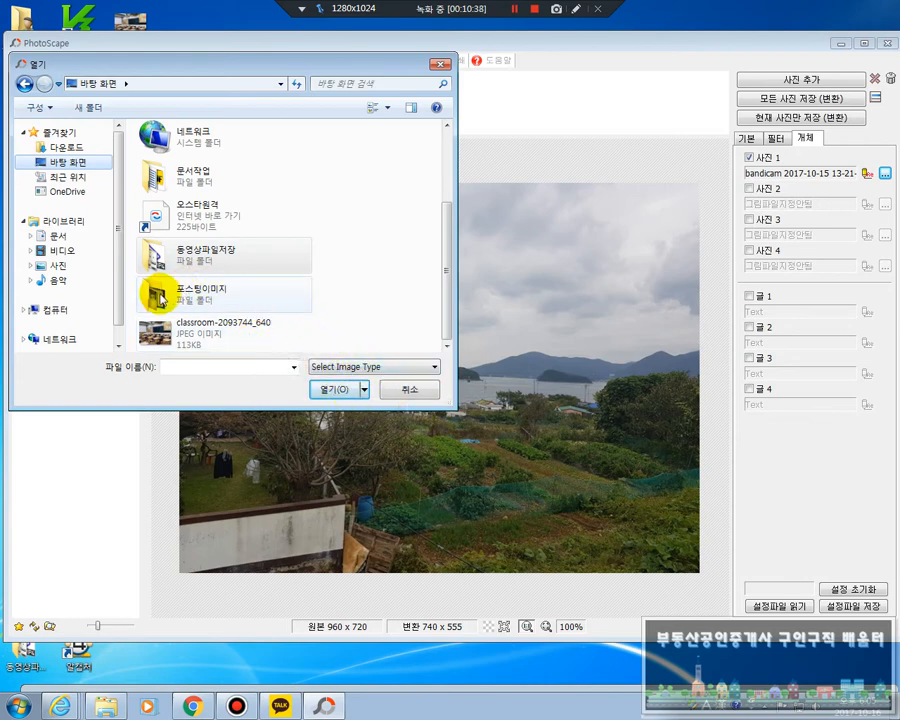
pyautogui.doubleClick(200, 263)
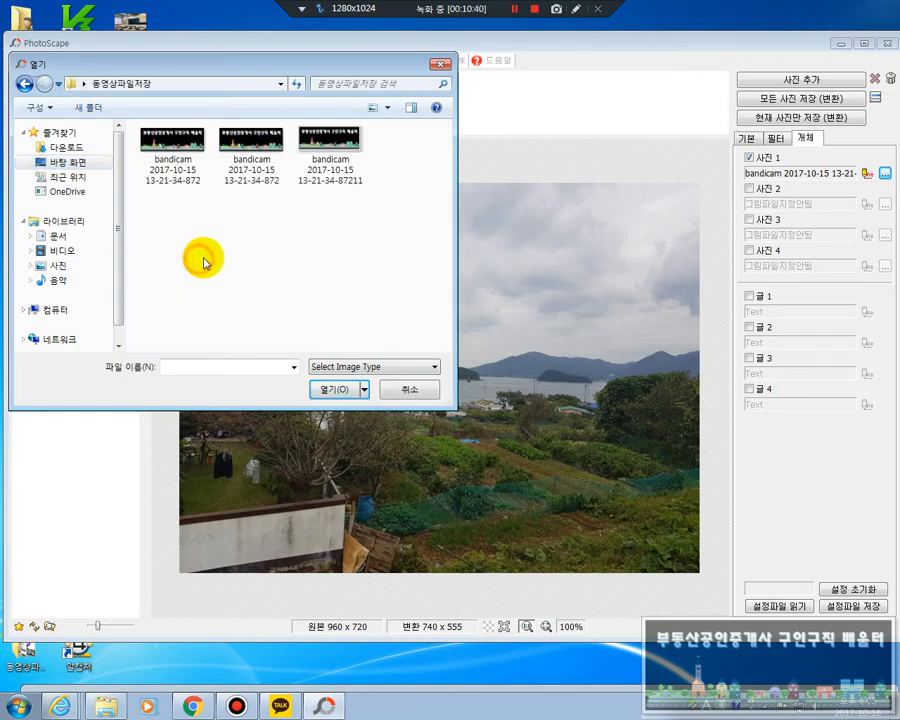
pyautogui.click(332, 152)
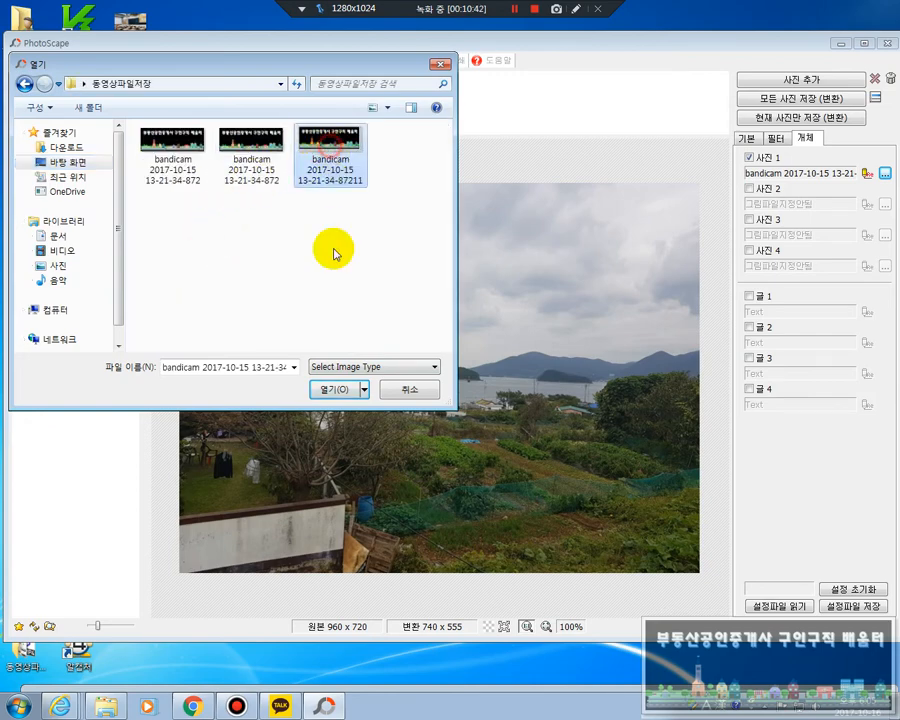
pyautogui.click(338, 388)
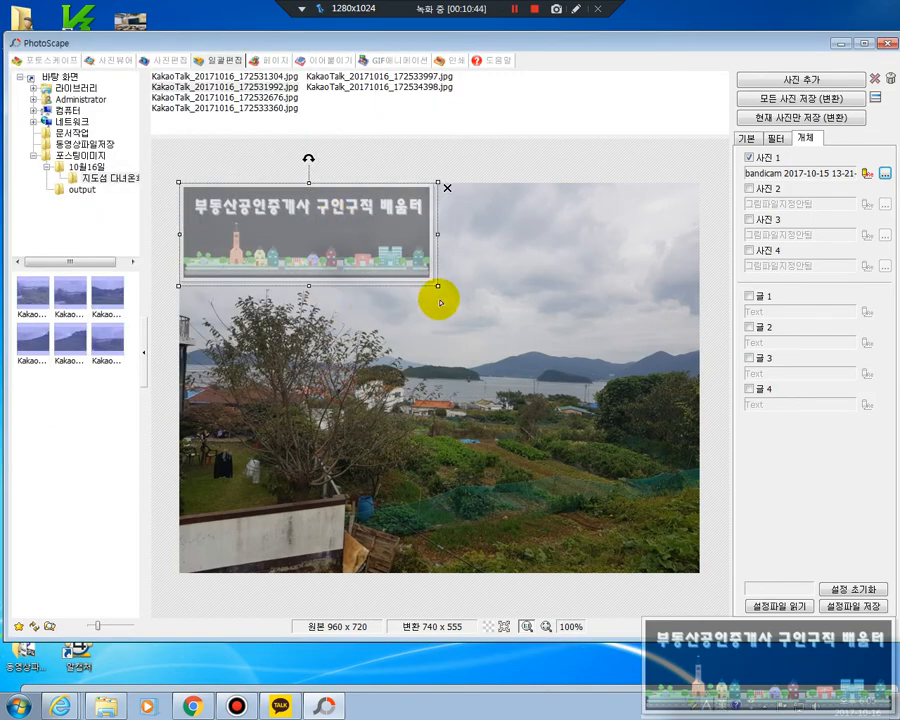
pyautogui.moveTo(354, 213)
pyautogui.mouseDown()
pyautogui.moveTo(526, 316)
pyautogui.moveTo(352, 221)
pyautogui.moveTo(352, 212)
pyautogui.mouseUp()
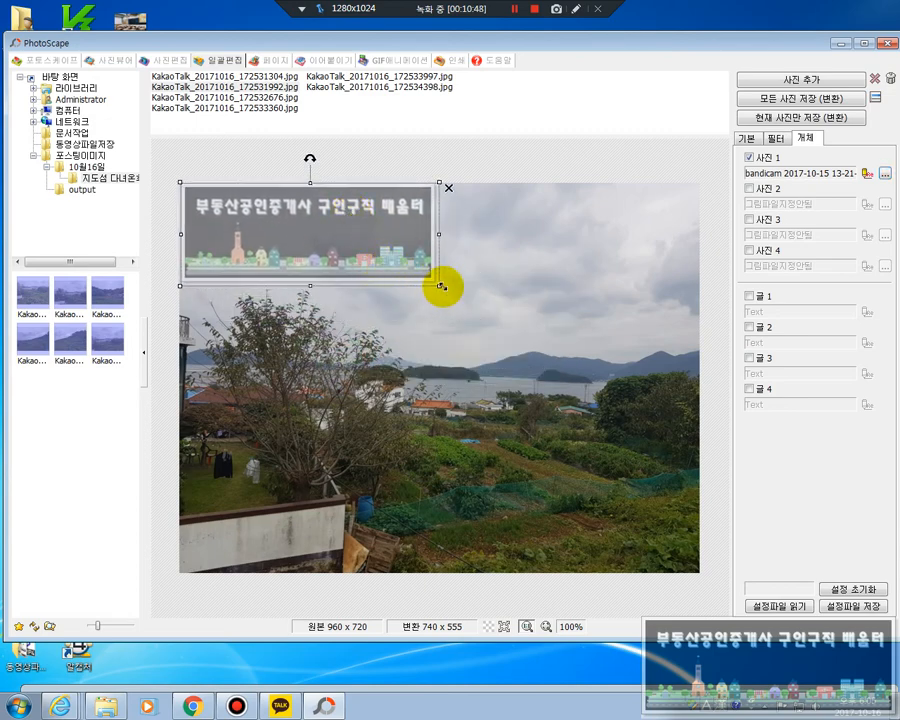
pyautogui.moveTo(439, 285); pyautogui.dragTo(304, 225)
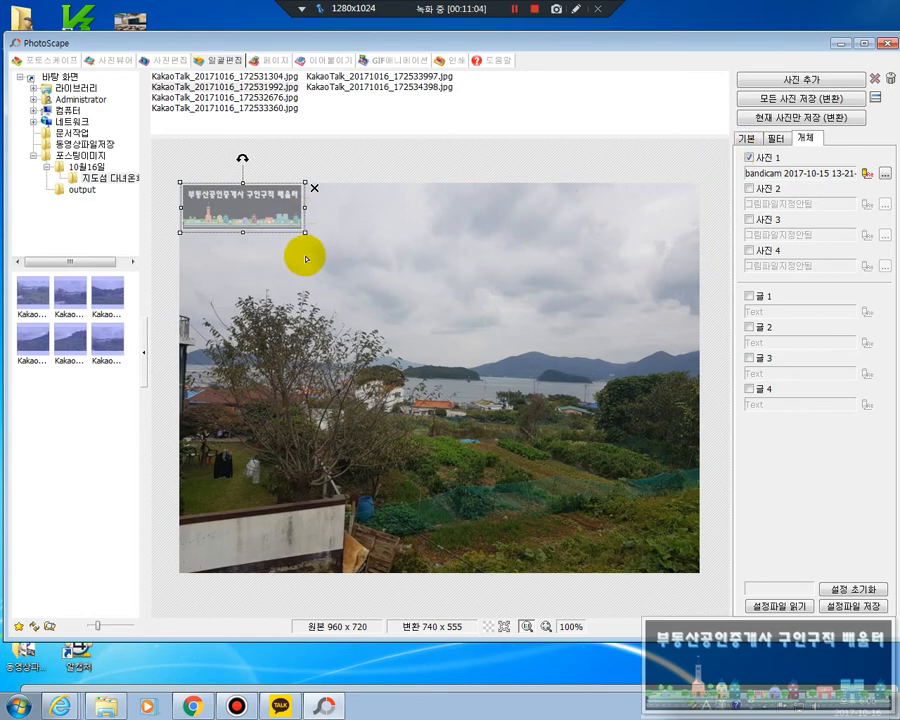
# Try a 투명도 of 241 on the 사진 1 banner and settle on 112
pyautogui.click(867, 175)
pyautogui.moveTo(290, 530); pyautogui.dragTo(562, 364)
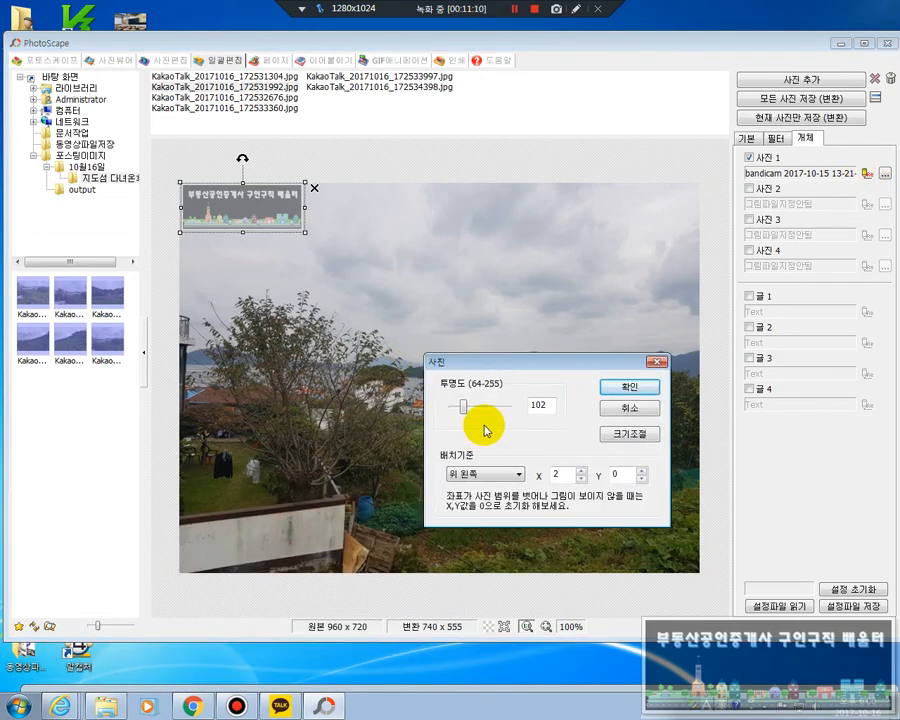
pyautogui.moveTo(466, 404); pyautogui.dragTo(503, 412)
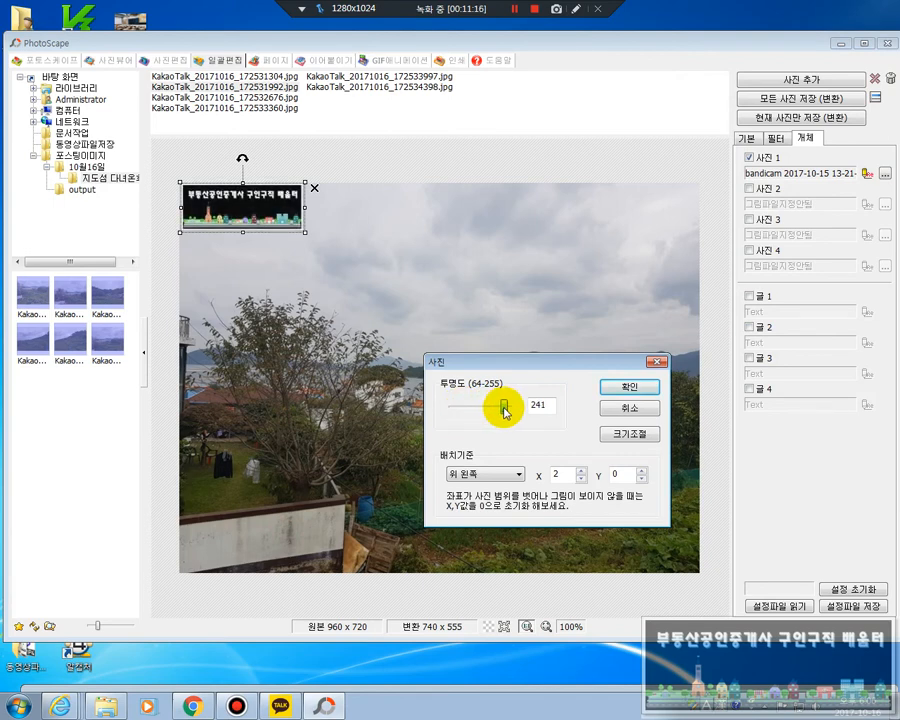
pyautogui.moveTo(506, 412); pyautogui.dragTo(468, 411)
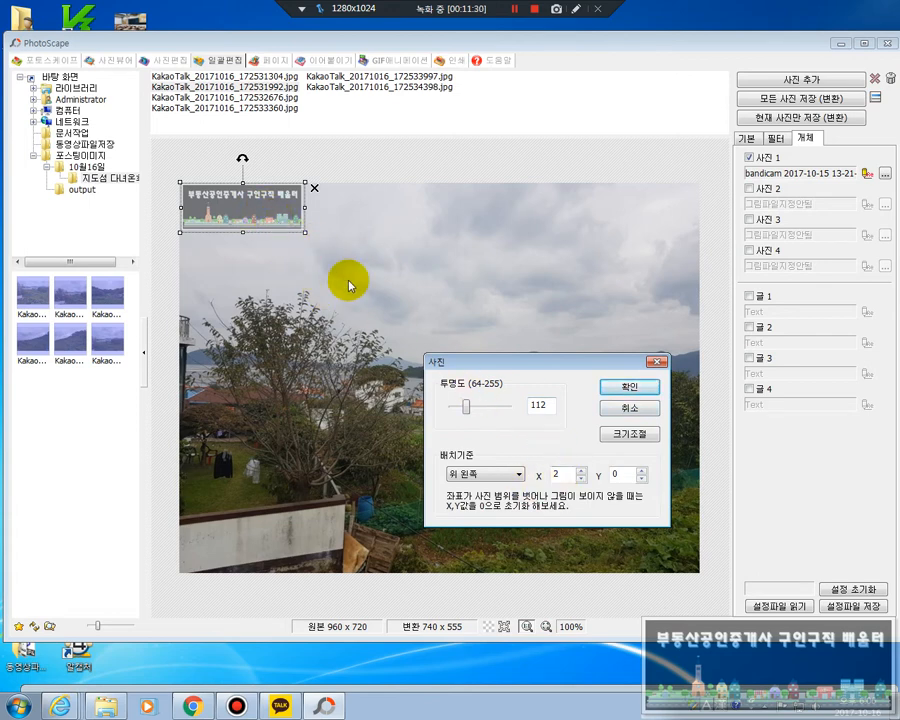
# Offset the 사진 1 banner from the 위 왼쪽 anchor to X 30 and Y 48 and apply the settings
pyautogui.doubleClick(563, 474)
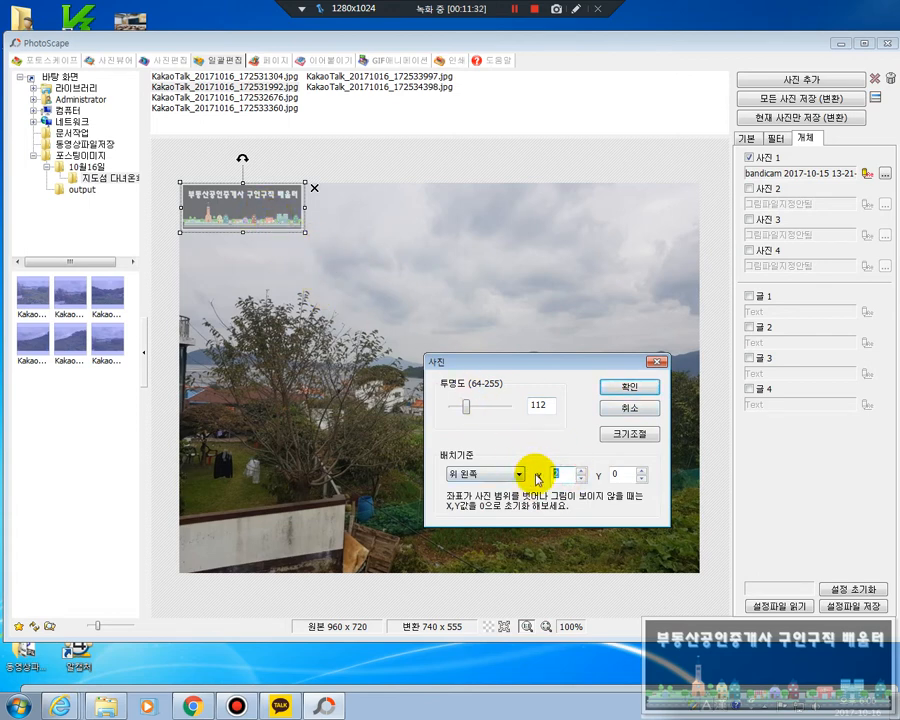
pyautogui.click(581, 471)
pyautogui.click(581, 471)
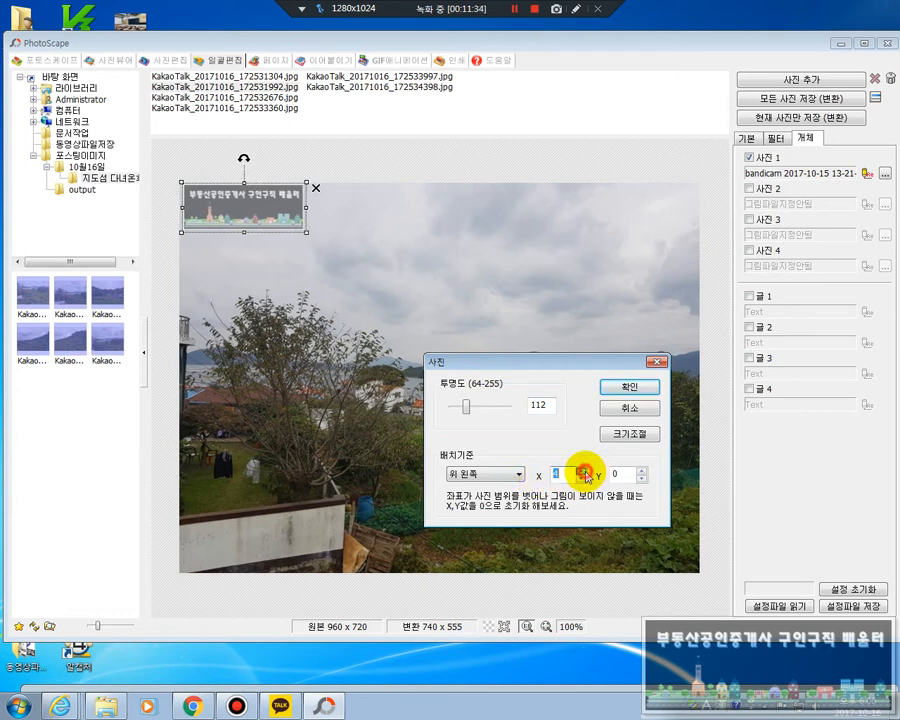
pyautogui.moveTo(581, 471); pyautogui.dragTo(581, 471)
pyautogui.click(641, 480)
pyautogui.click(641, 480)
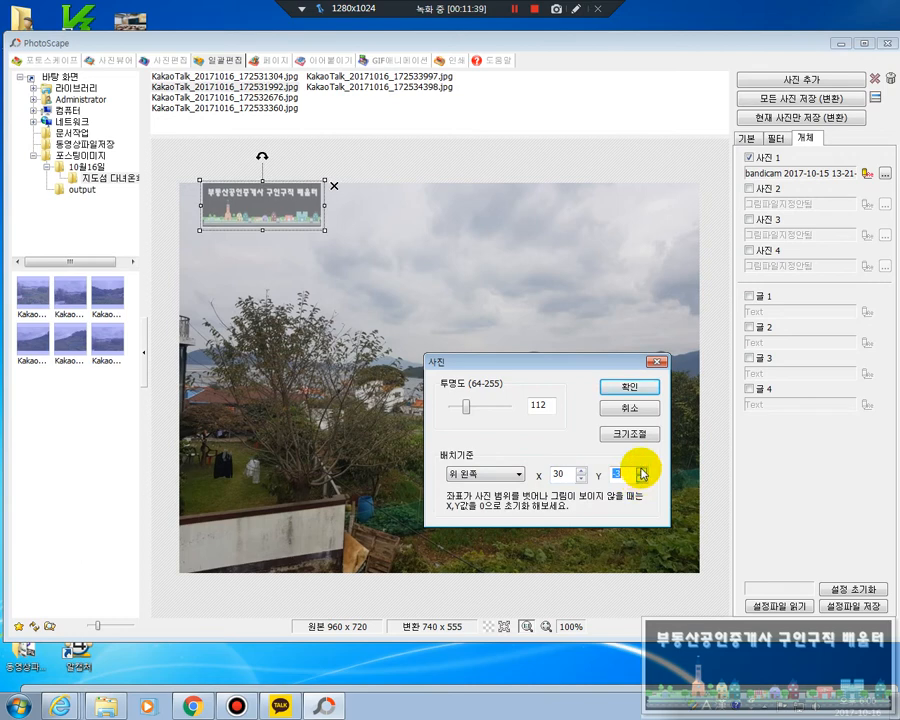
pyautogui.moveTo(641, 473); pyautogui.dragTo(642, 484)
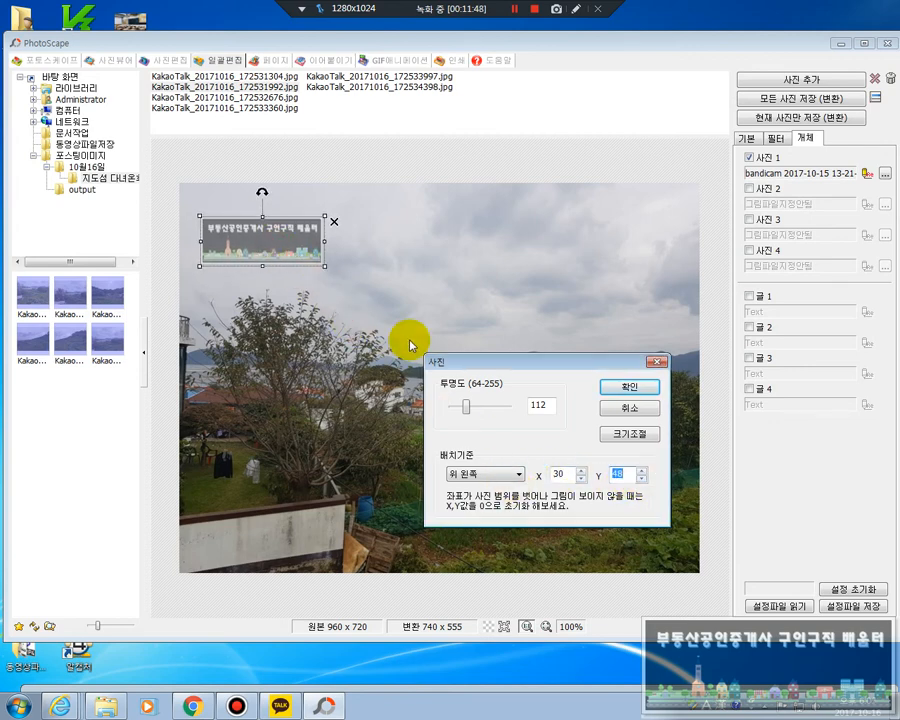
pyautogui.click(620, 388)
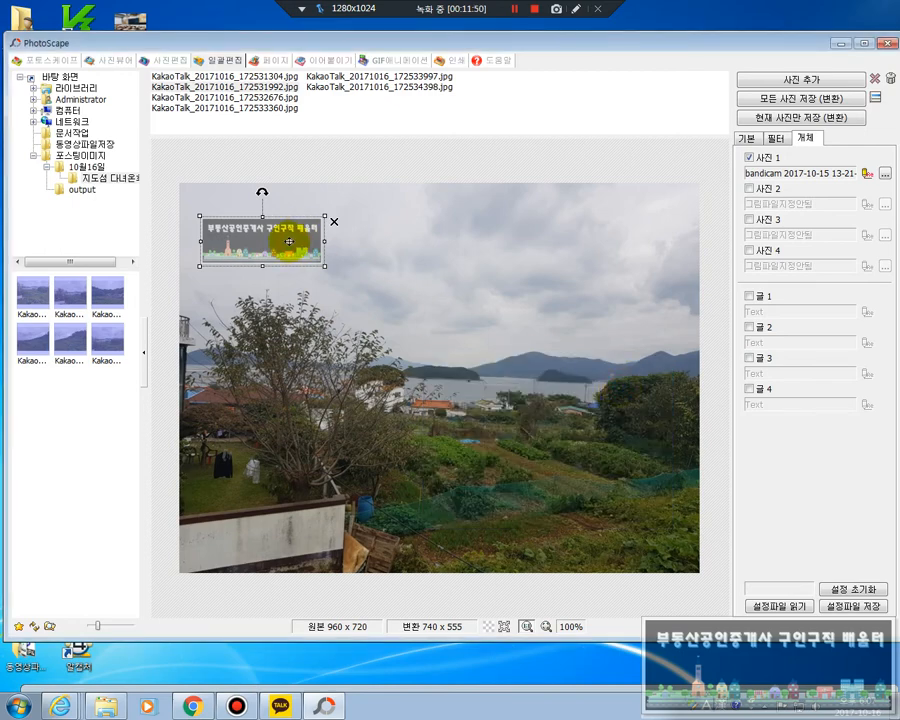
# Move the 사진 1 banner a little closer to the photo's upper-left corner and preview it on the other listed photos
pyautogui.moveTo(277, 247); pyautogui.dragTo(271, 227)
pyautogui.click(266, 98)
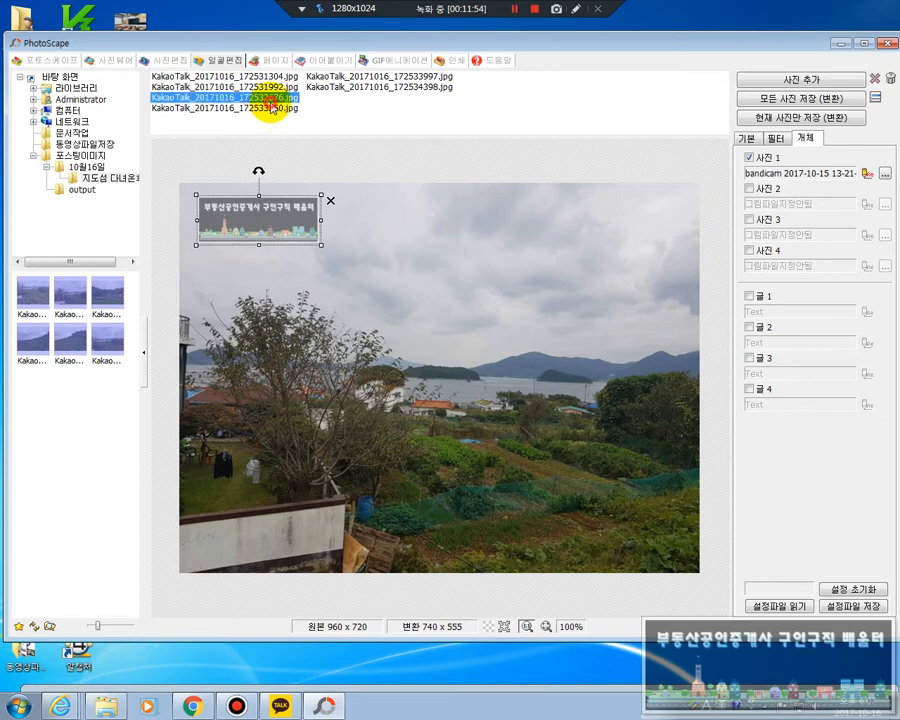
pyautogui.click(280, 108)
pyautogui.click(354, 78)
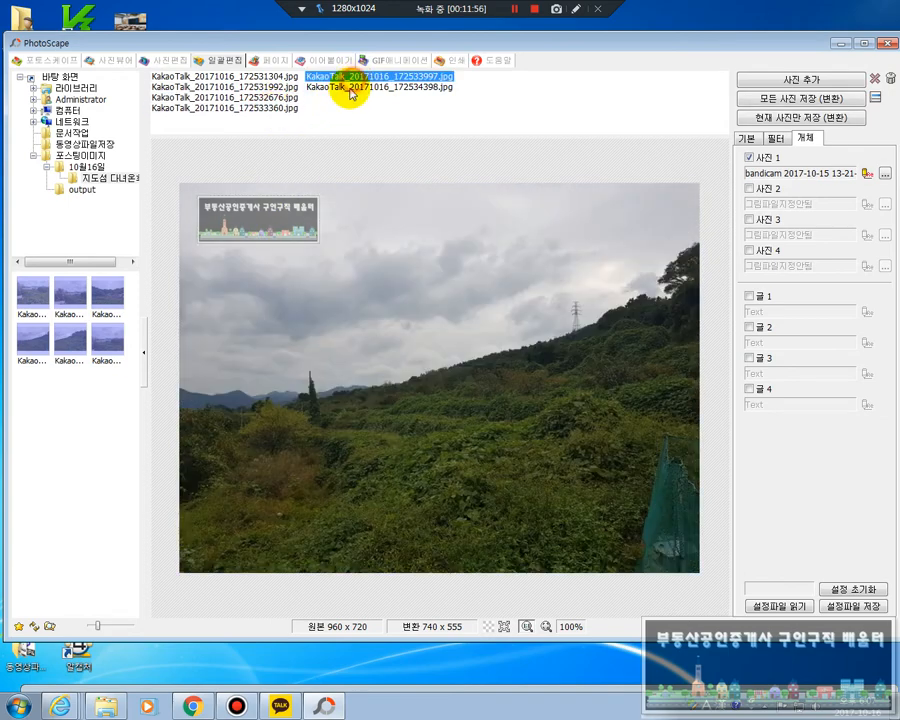
pyautogui.click(348, 88)
pyautogui.click(268, 98)
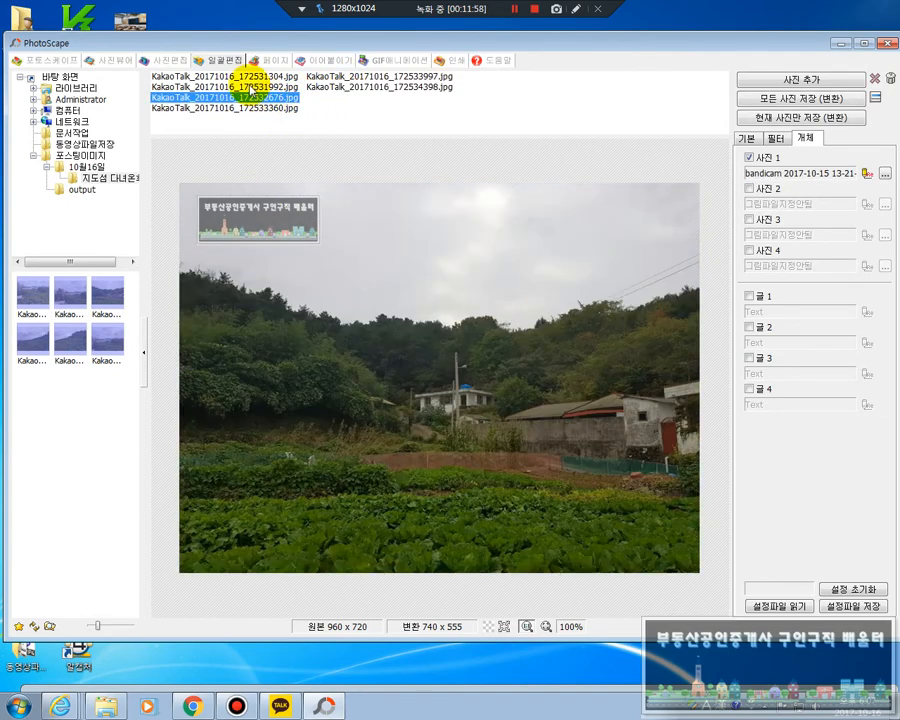
pyautogui.click(249, 88)
pyautogui.click(250, 77)
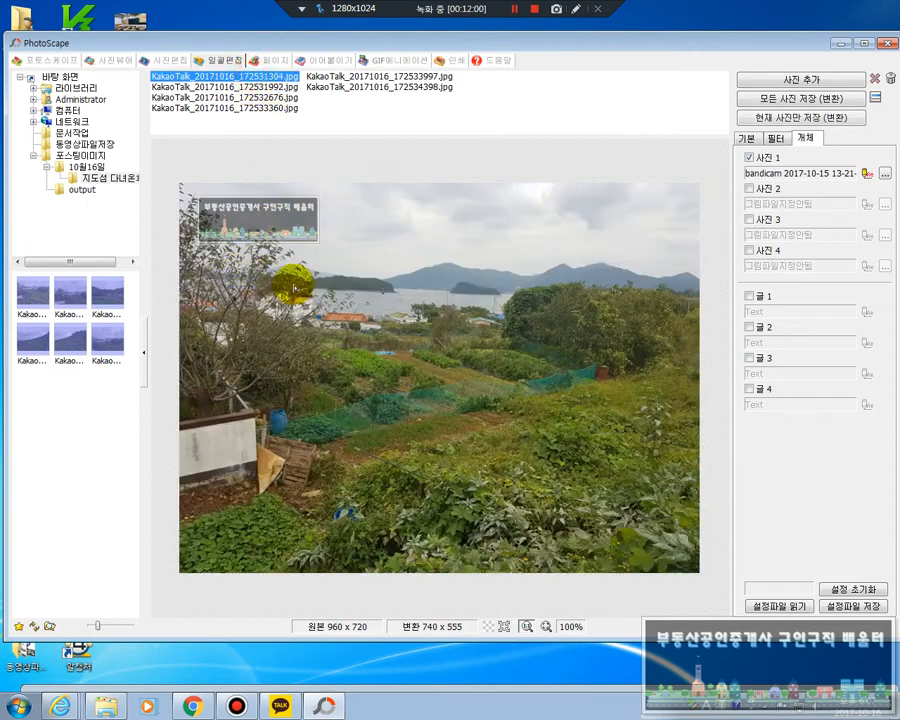
# Review the 기본 resize settings and the 필터 options, then return to the 개체 settings
pyautogui.click(747, 139)
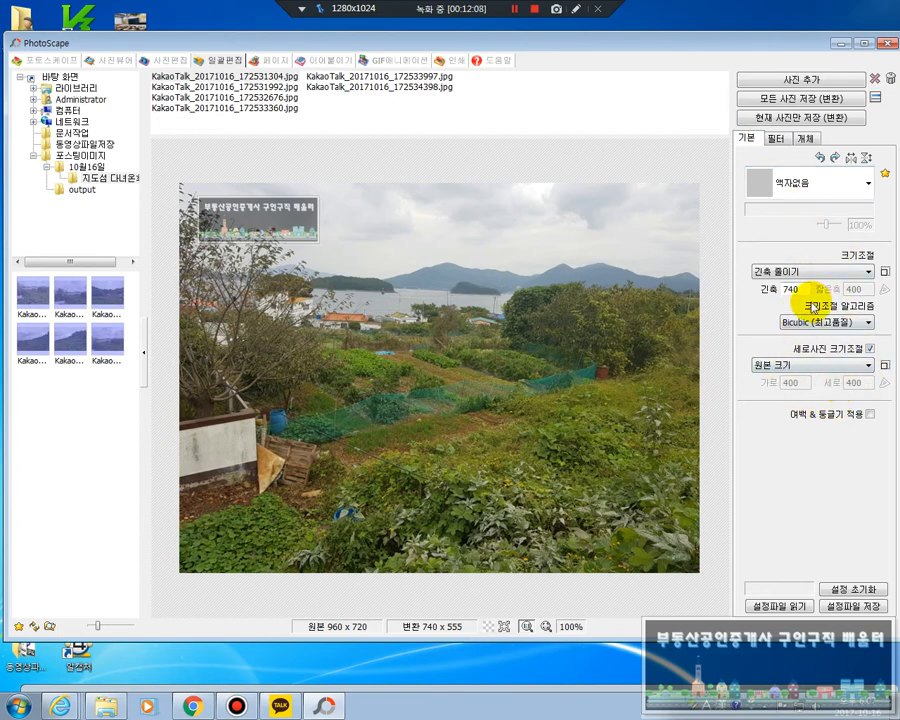
pyautogui.click(778, 140)
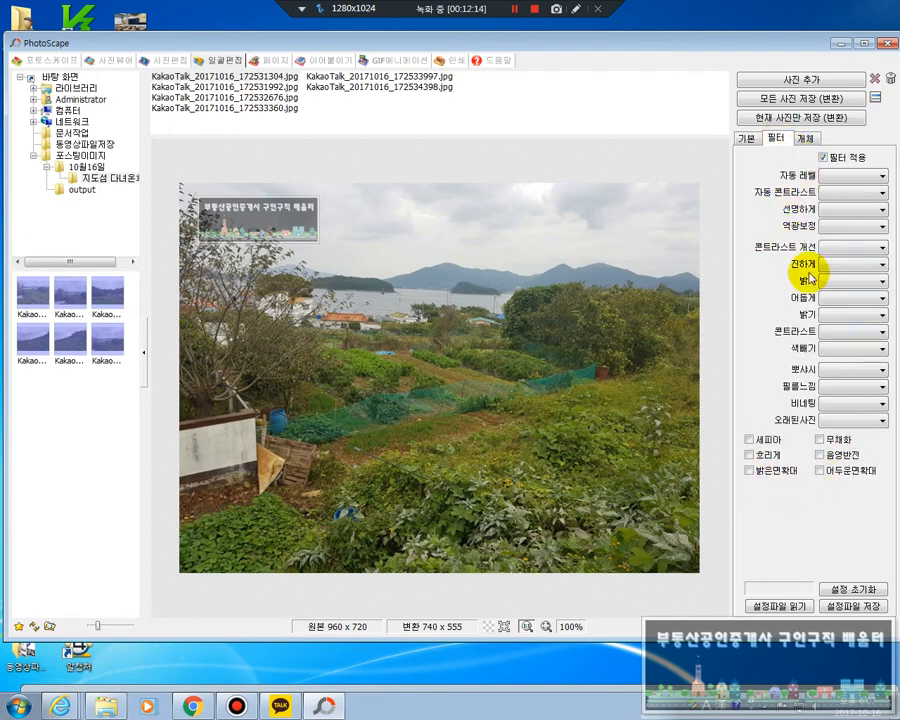
pyautogui.click(808, 140)
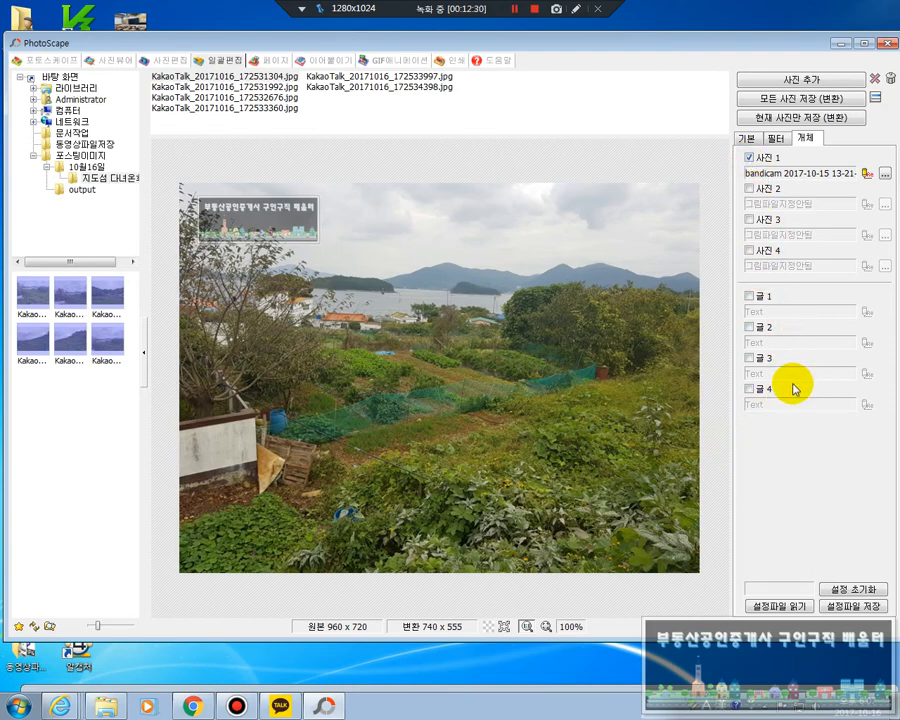
# Replace the 사진 1 banner with a 글 1 overlay reading 부동산공인중개사배움터 and a phone number on the second line
pyautogui.click(750, 160)
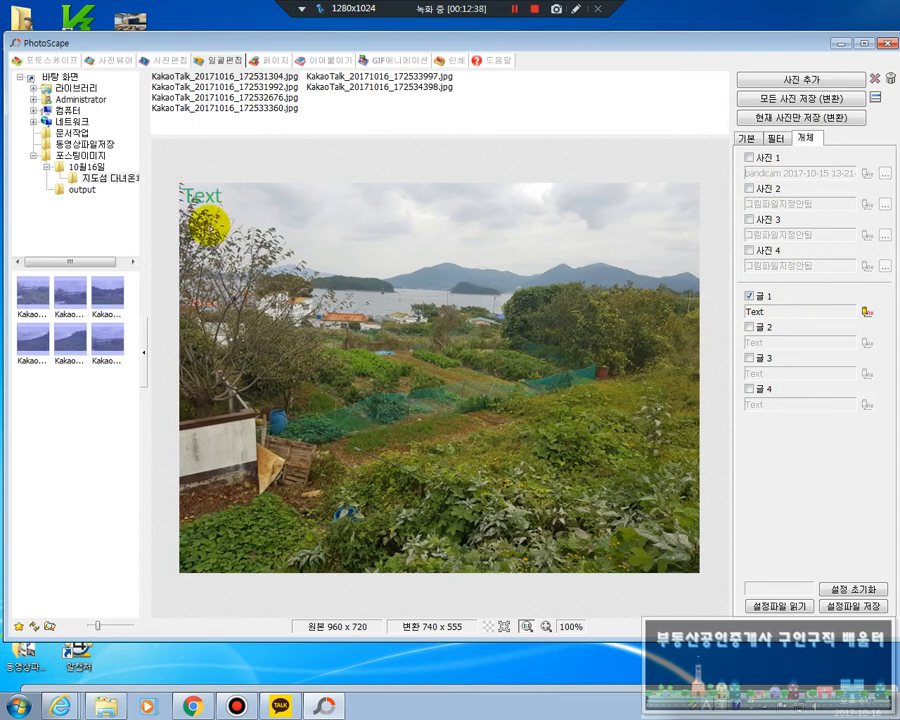
pyautogui.click(867, 312)
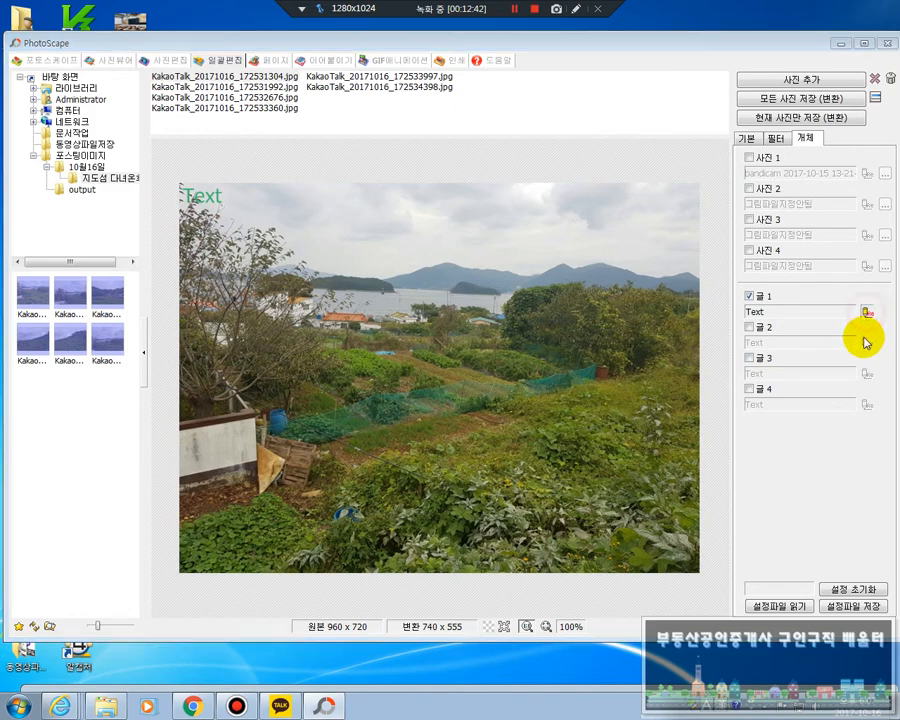
pyautogui.moveTo(203, 307); pyautogui.dragTo(718, 318)
pyautogui.click(589, 336)
pyautogui.moveTo(605, 336); pyautogui.dragTo(530, 337)
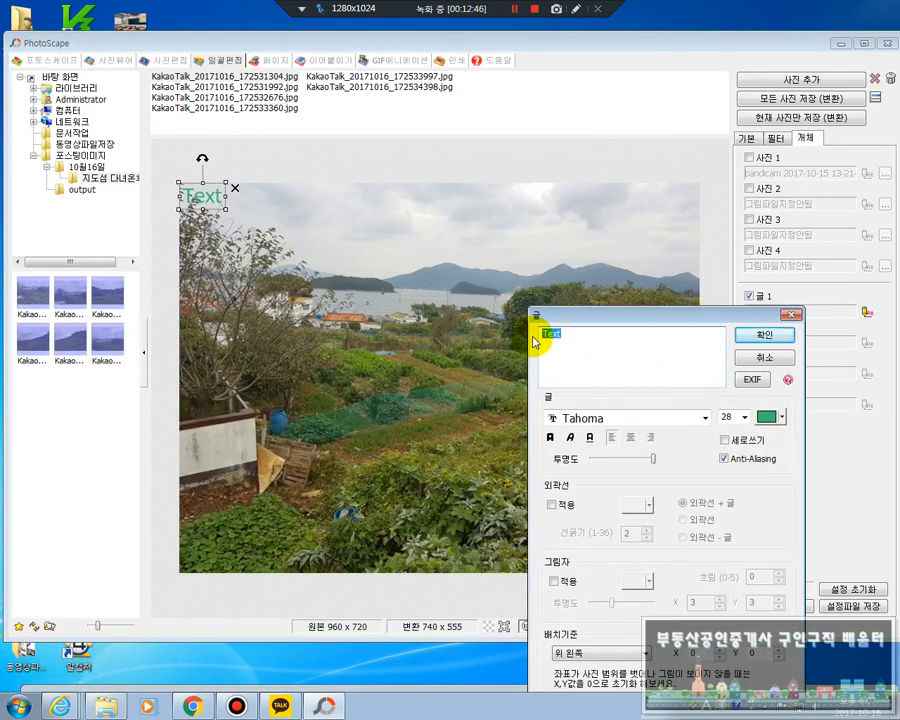
pyautogui.write('이')
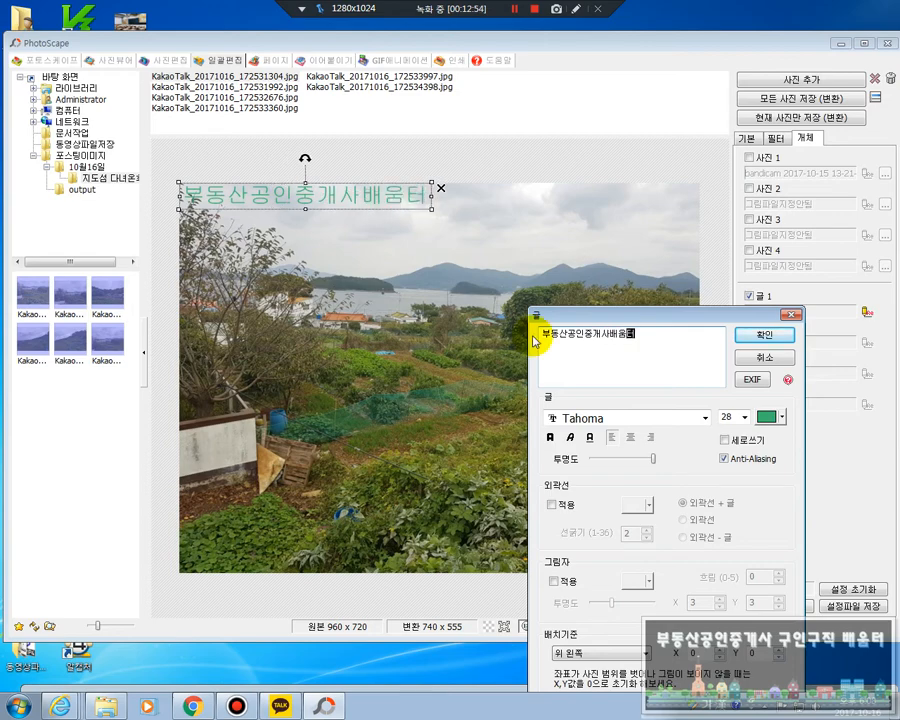
pyautogui.press('Return')
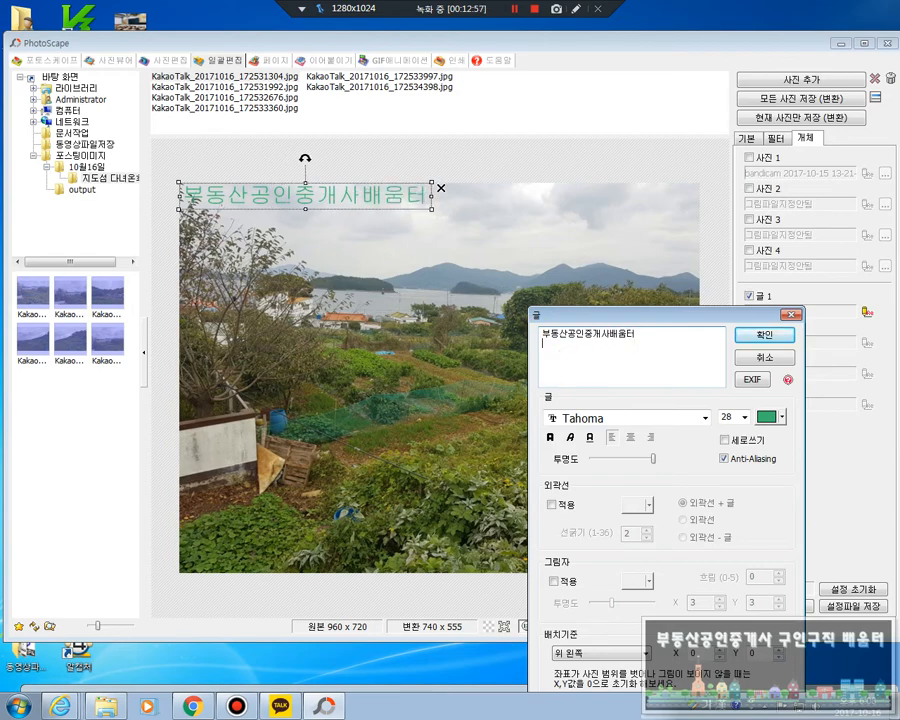
pyautogui.write('010-0000-1111')
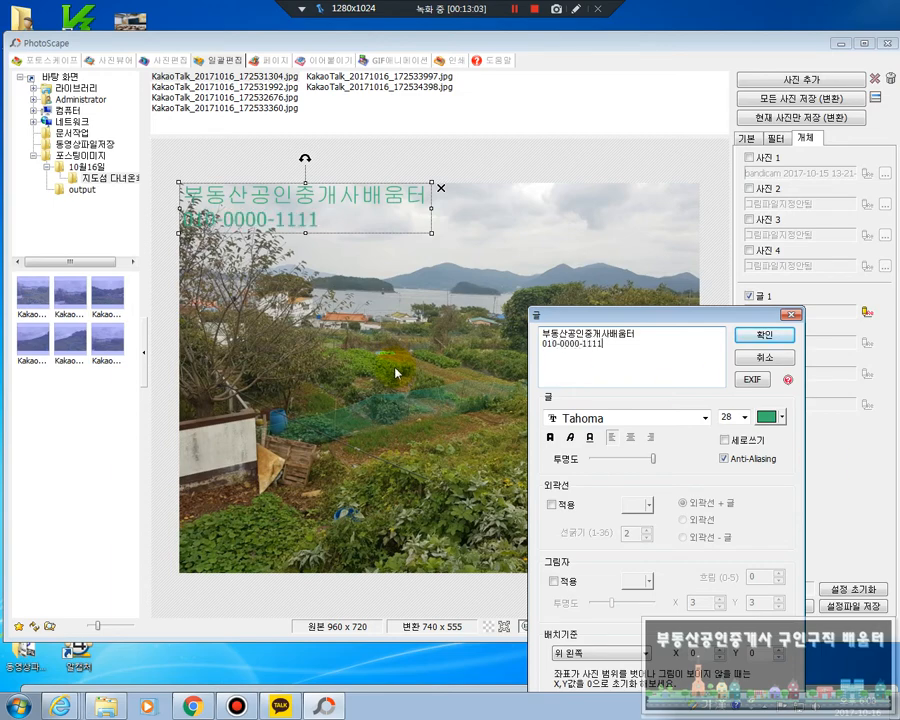
# Try font size 24 for the 글 1 text and settle on 22
pyautogui.moveTo(608, 316); pyautogui.dragTo(557, 281)
pyautogui.click(625, 308)
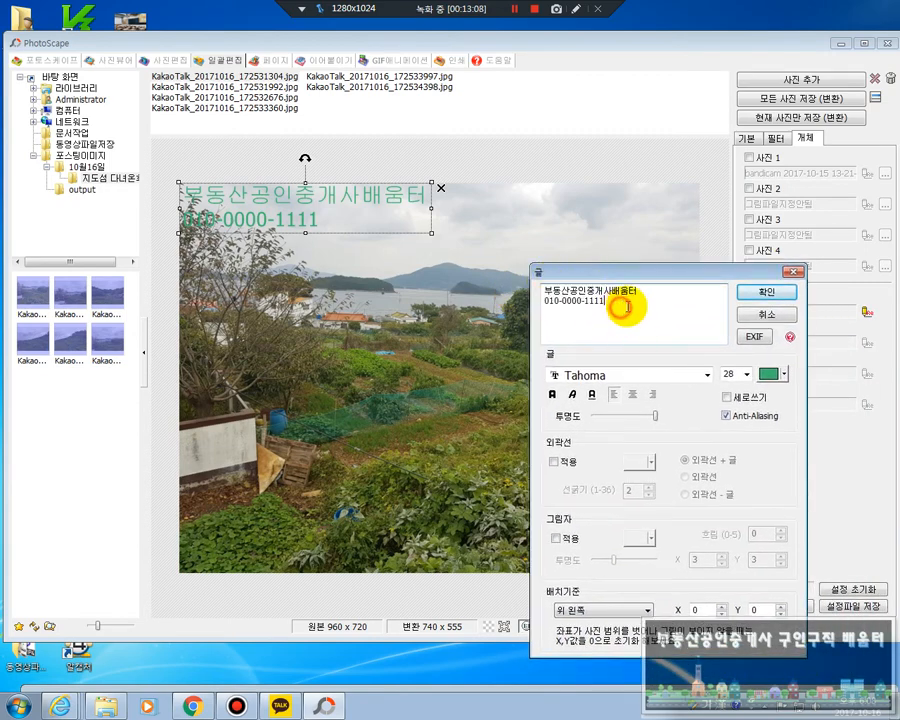
pyautogui.click(747, 374)
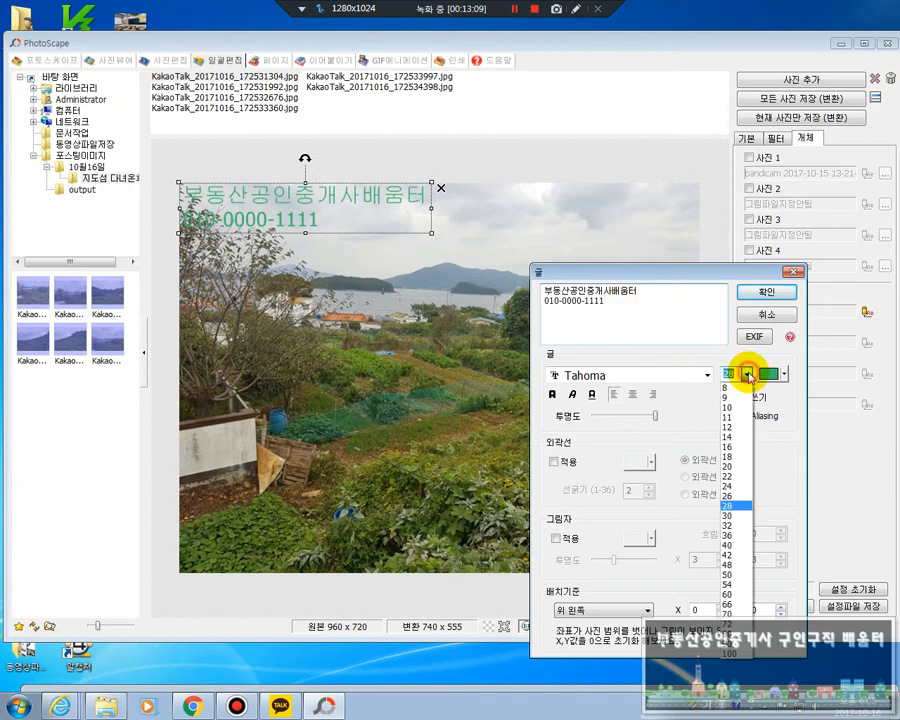
pyautogui.click(740, 487)
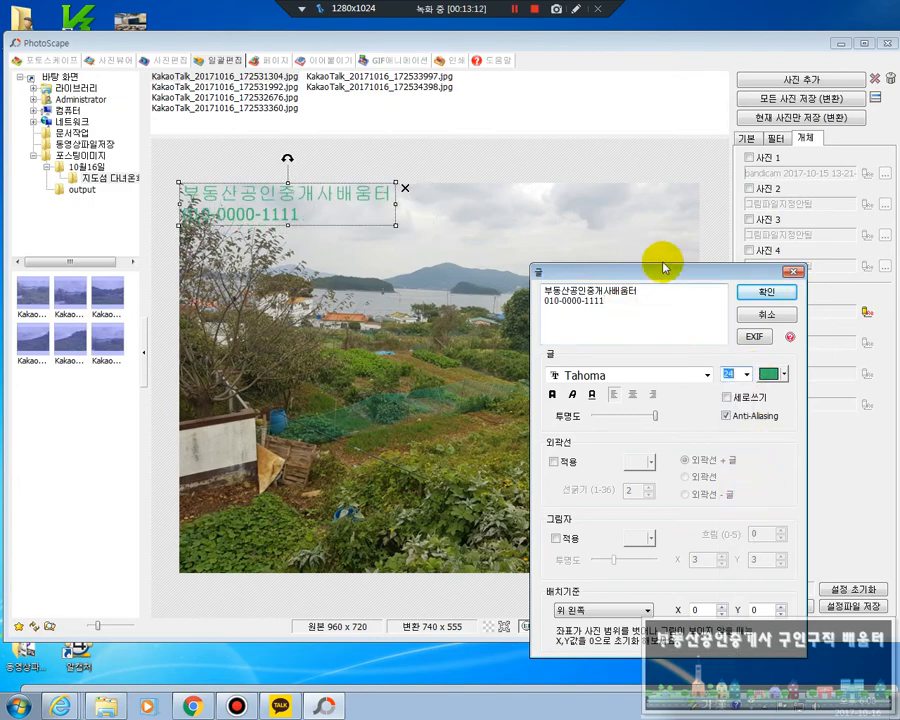
pyautogui.moveTo(663, 270); pyautogui.dragTo(681, 280)
pyautogui.click(765, 394)
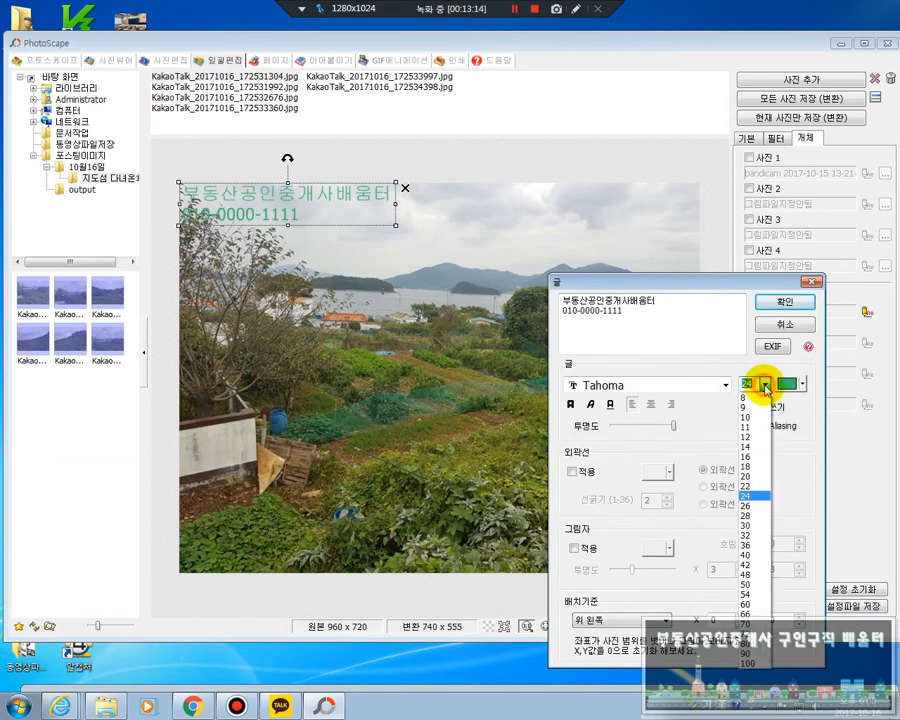
pyautogui.click(757, 482)
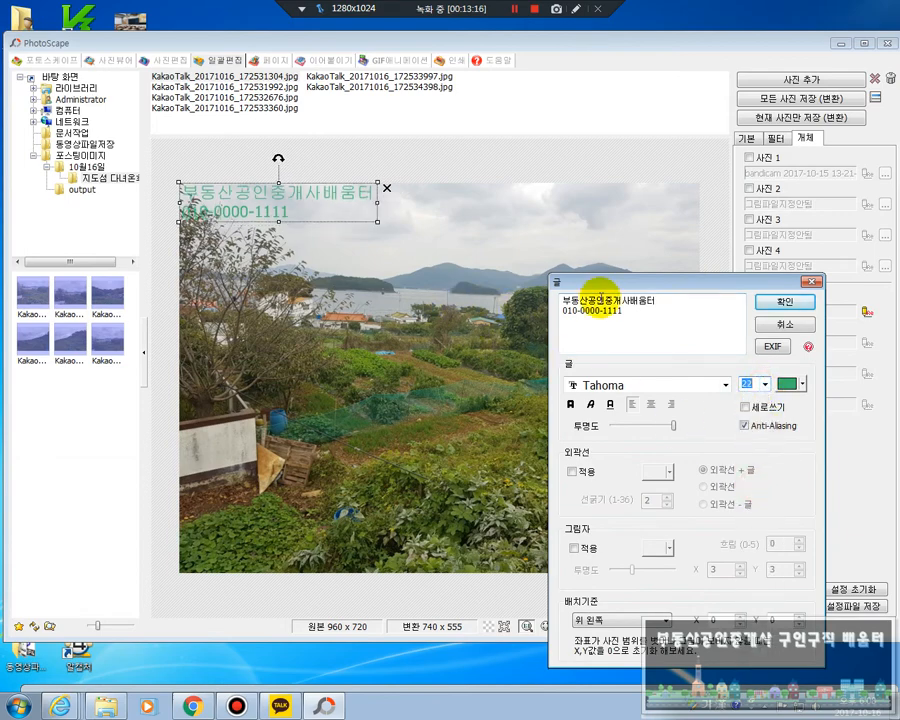
pyautogui.moveTo(652, 285); pyautogui.dragTo(619, 263)
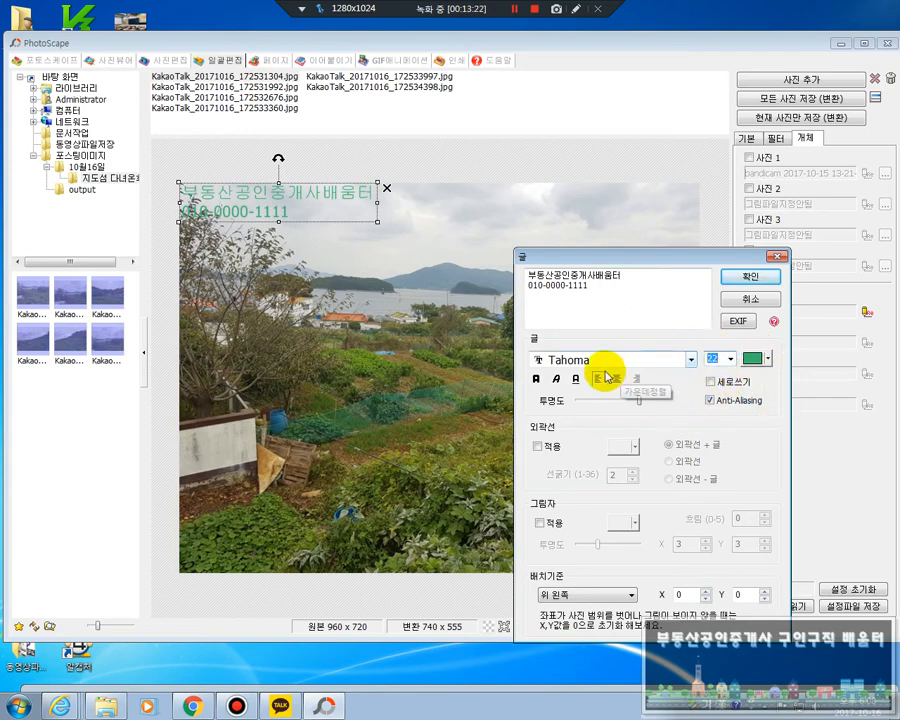
# Try the 문체부 제목 돋음체 and 전주 완판본 순B fonts on the 글 1 text
pyautogui.click(691, 362)
pyautogui.click(691, 362)
pyautogui.click(691, 362)
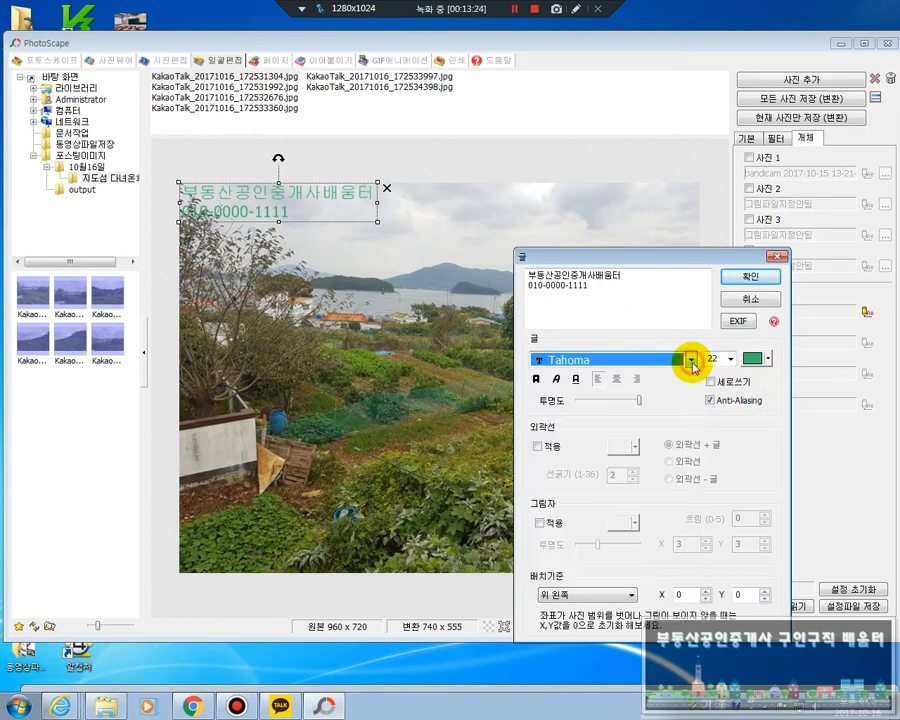
pyautogui.click(691, 362)
pyautogui.click(691, 362)
pyautogui.click(691, 362)
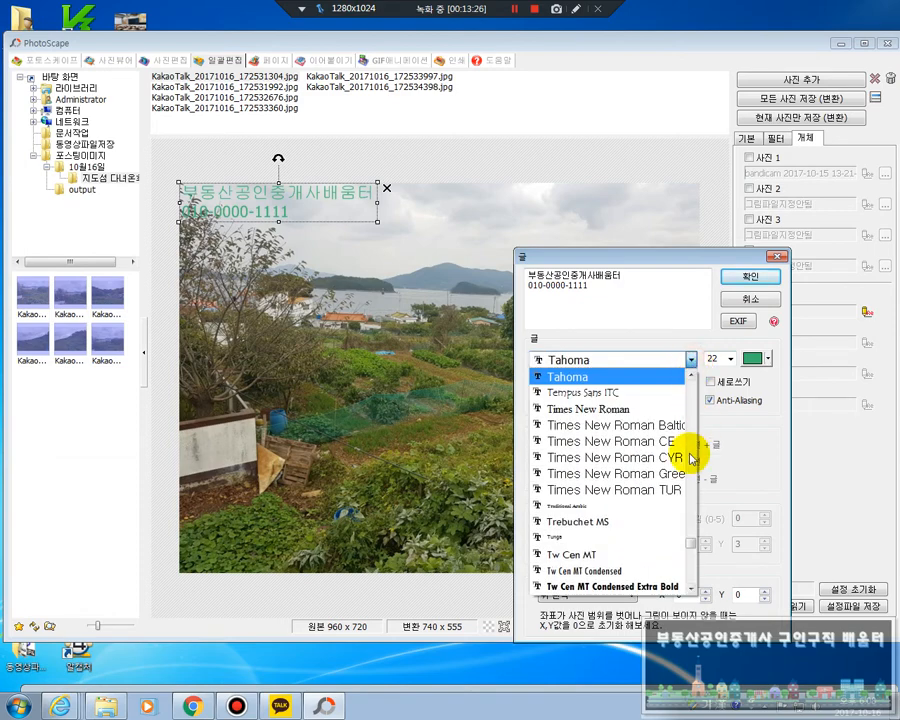
pyautogui.moveTo(689, 543); pyautogui.dragTo(693, 517)
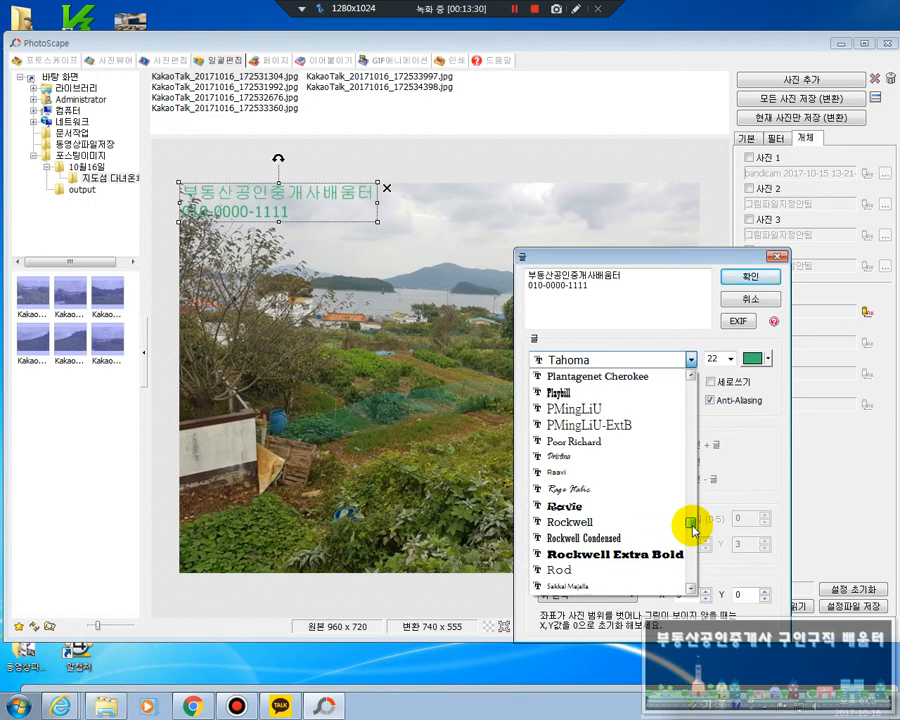
pyautogui.moveTo(692, 530); pyautogui.dragTo(705, 575)
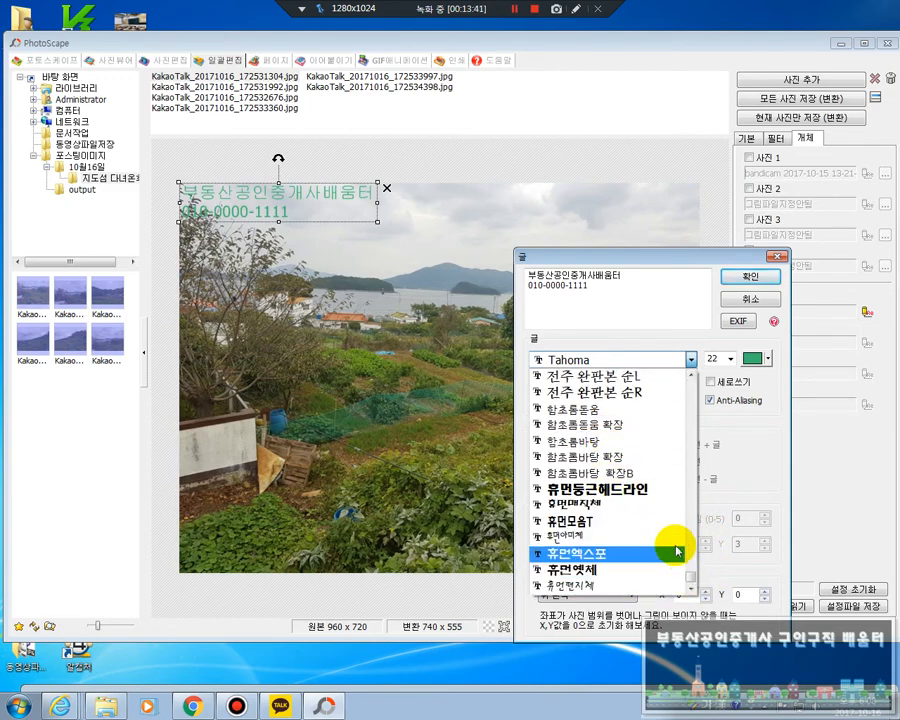
pyautogui.click(690, 374)
pyautogui.click(690, 374)
pyautogui.click(690, 374)
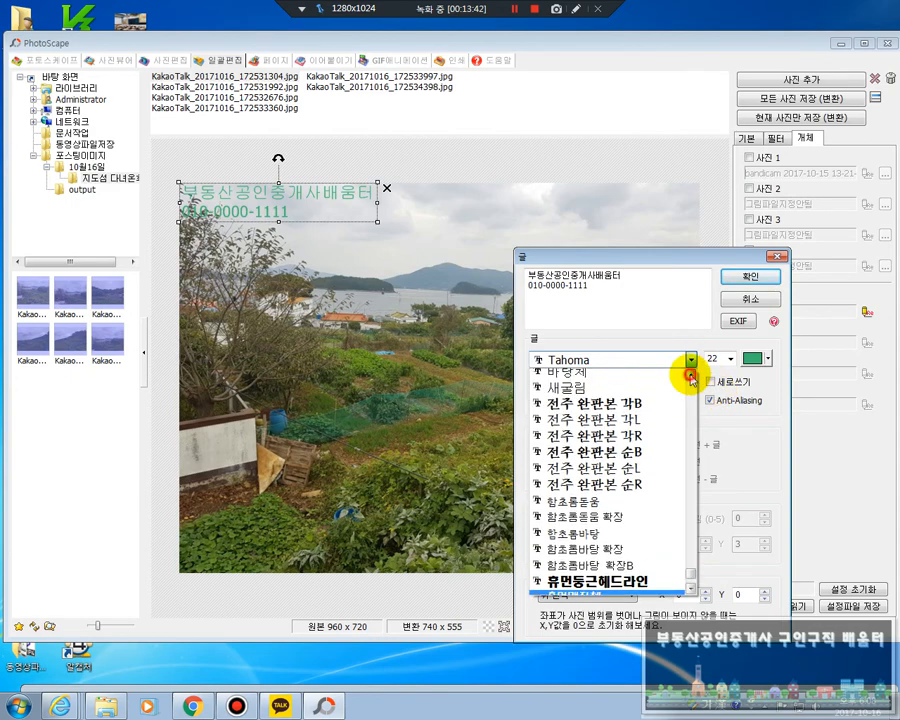
pyautogui.click(690, 374)
pyautogui.click(690, 374)
pyautogui.click(690, 374)
pyautogui.click(690, 374)
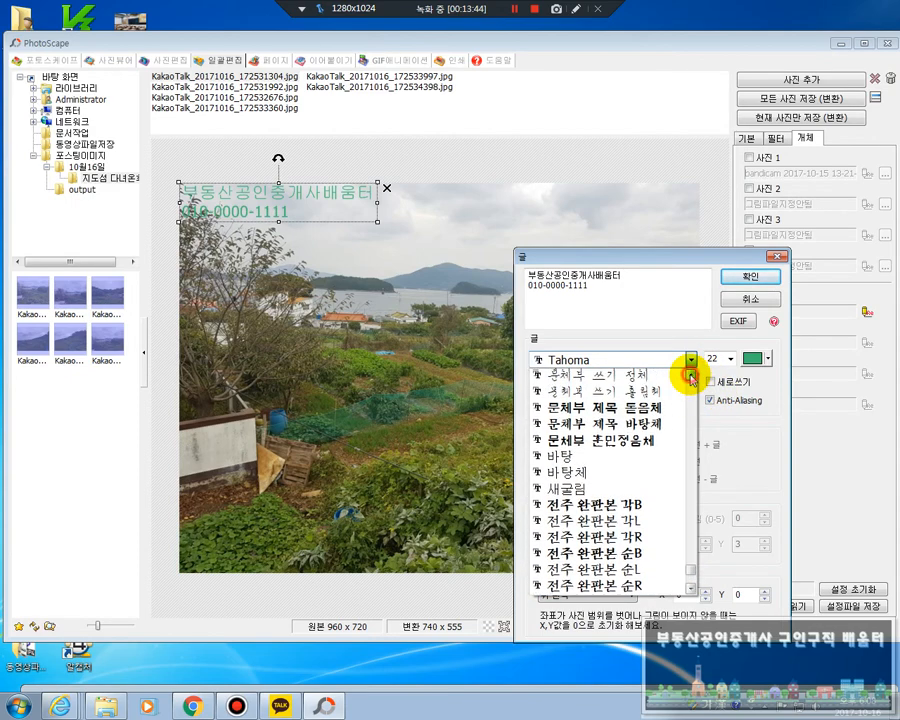
pyautogui.click(645, 405)
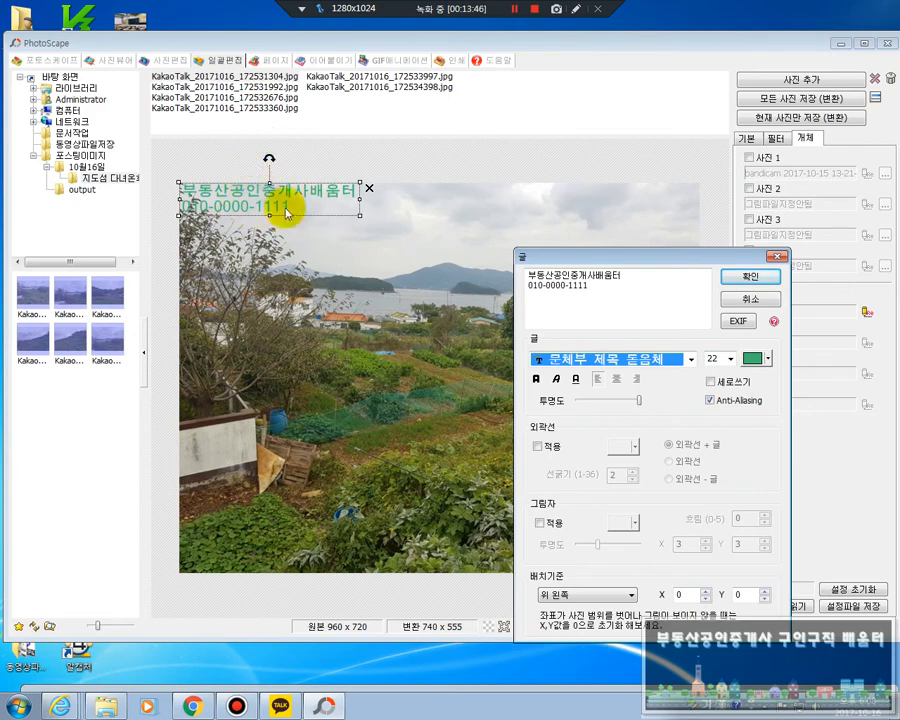
pyautogui.click(690, 358)
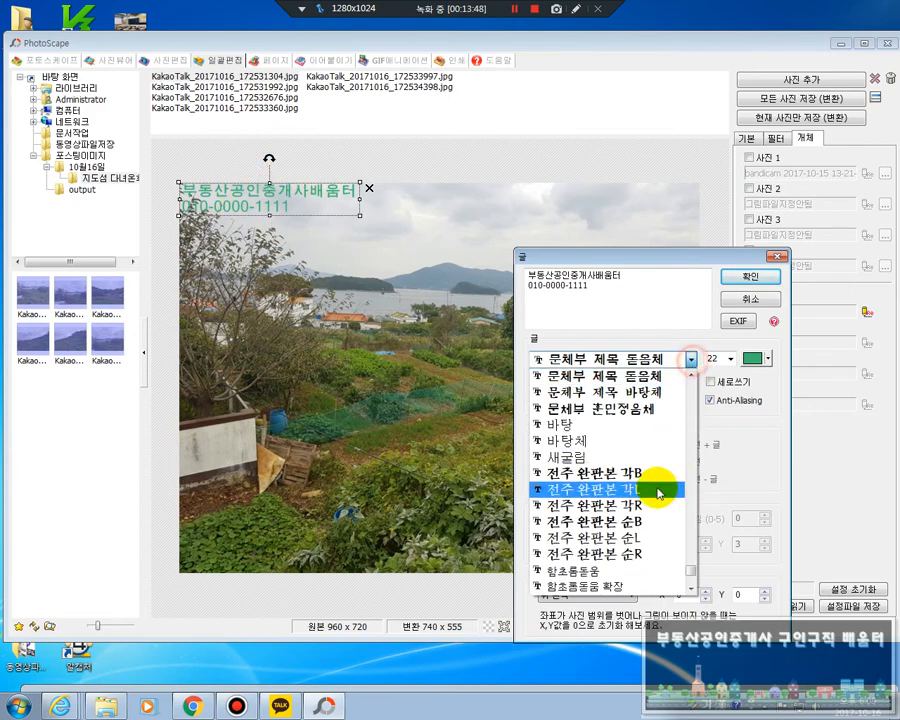
pyautogui.click(668, 517)
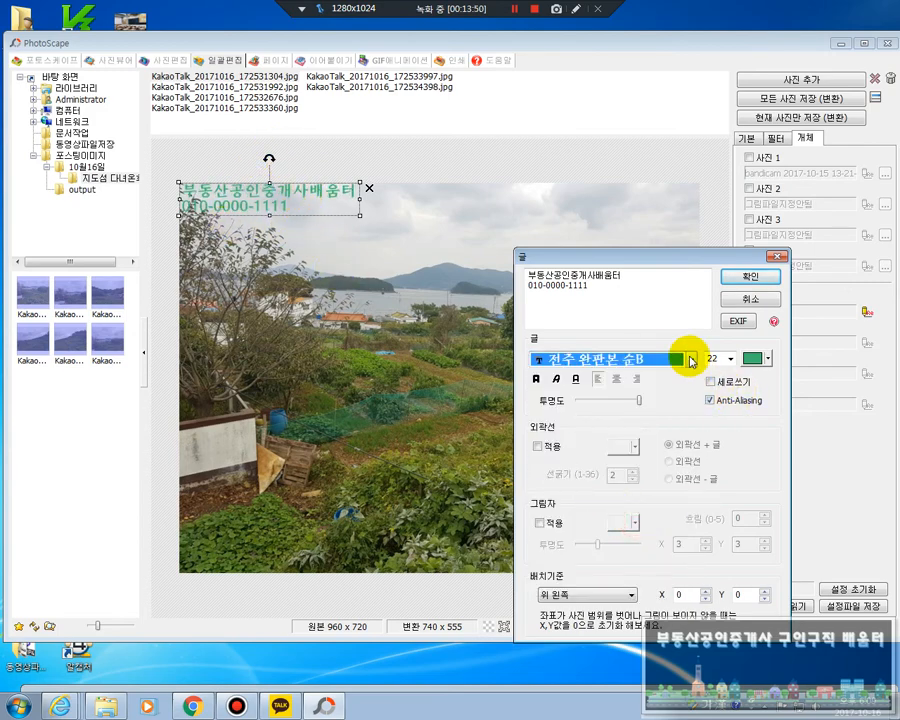
# Set the font of the 글 1 text to 경기천년제목 Bold
pyautogui.click(688, 359)
pyautogui.scroll(5, 690, 575)
pyautogui.scroll(-1, 686, 568)
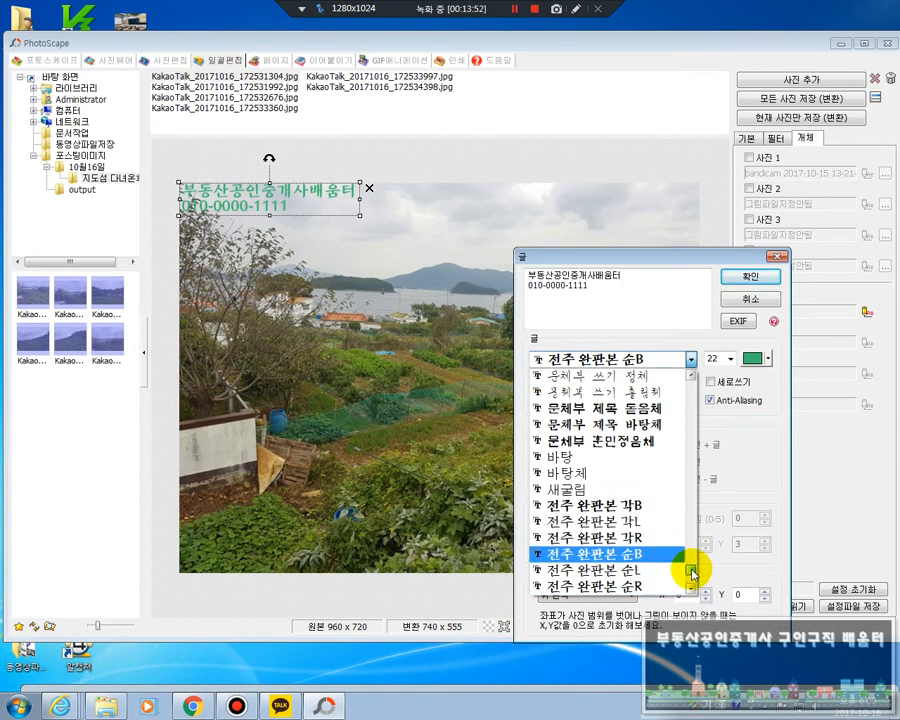
pyautogui.scroll(5, 650, 460)
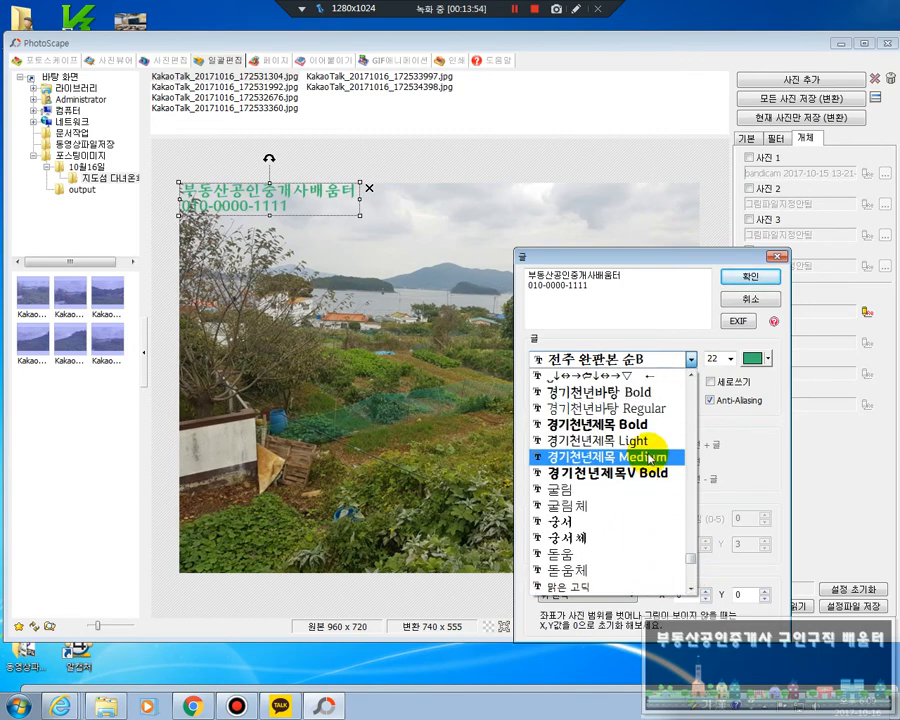
pyautogui.click(618, 425)
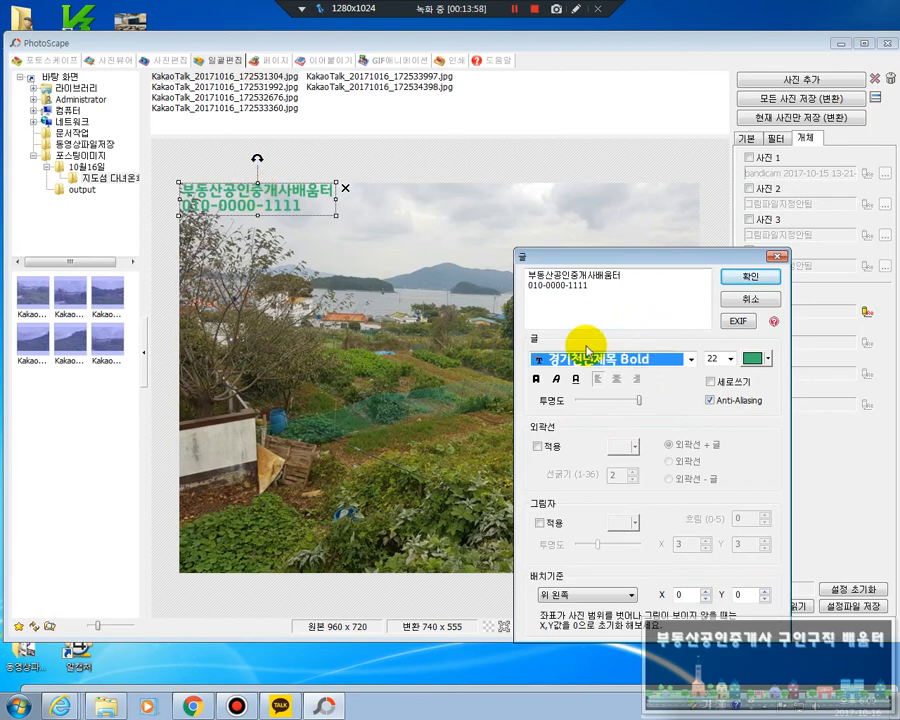
# Indent the phone number line to centre it under 부동산공인중개사배움터 and change the text colour to blue
pyautogui.click(521, 286)
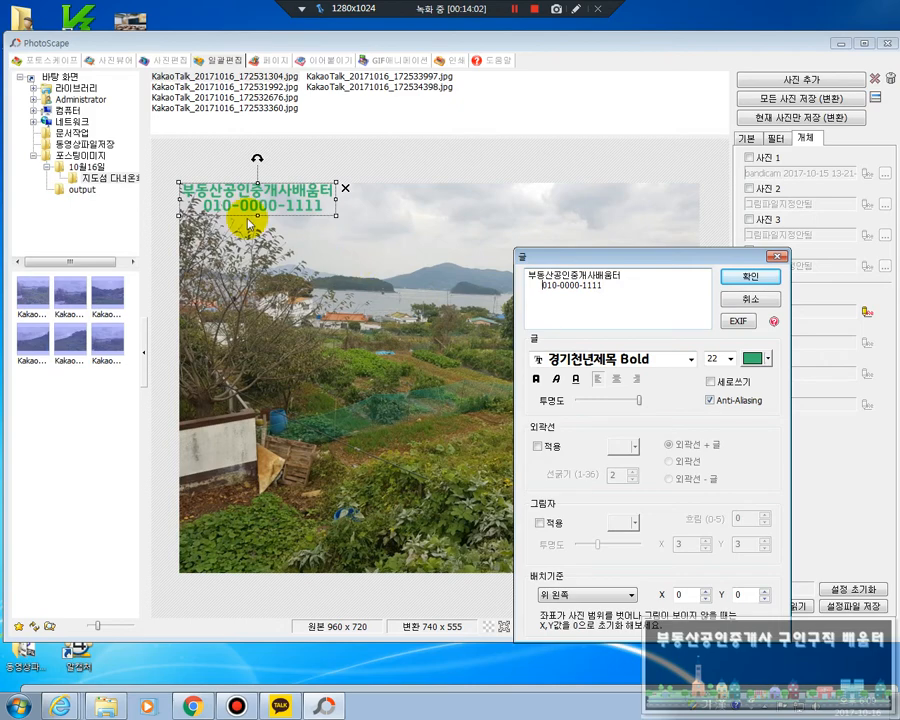
pyautogui.moveTo(639, 295); pyautogui.dragTo(514, 267)
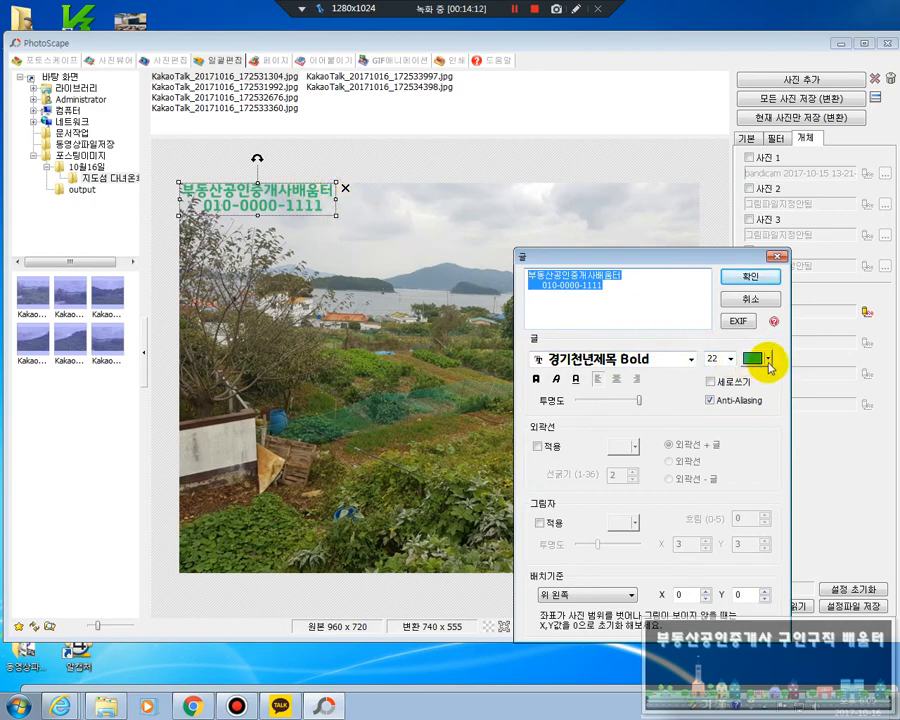
pyautogui.click(768, 362)
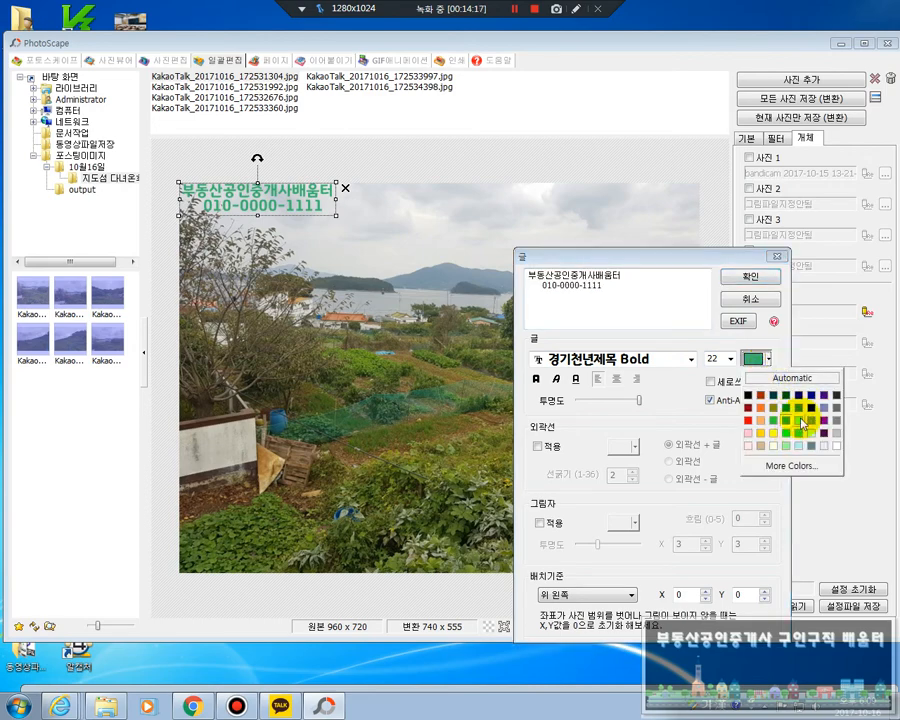
pyautogui.click(809, 407)
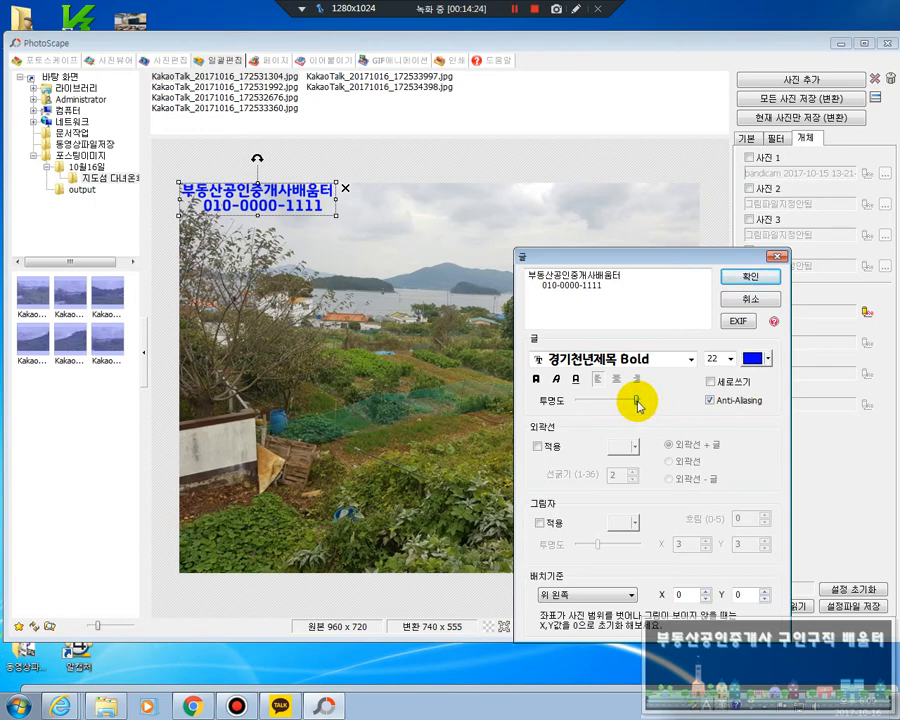
# Reduce the 투명도 of the 글 1 text slightly and try the italic and underline styles on it
pyautogui.moveTo(637, 404)
pyautogui.mouseDown()
pyautogui.moveTo(579, 405)
pyautogui.moveTo(638, 403)
pyautogui.mouseUp()
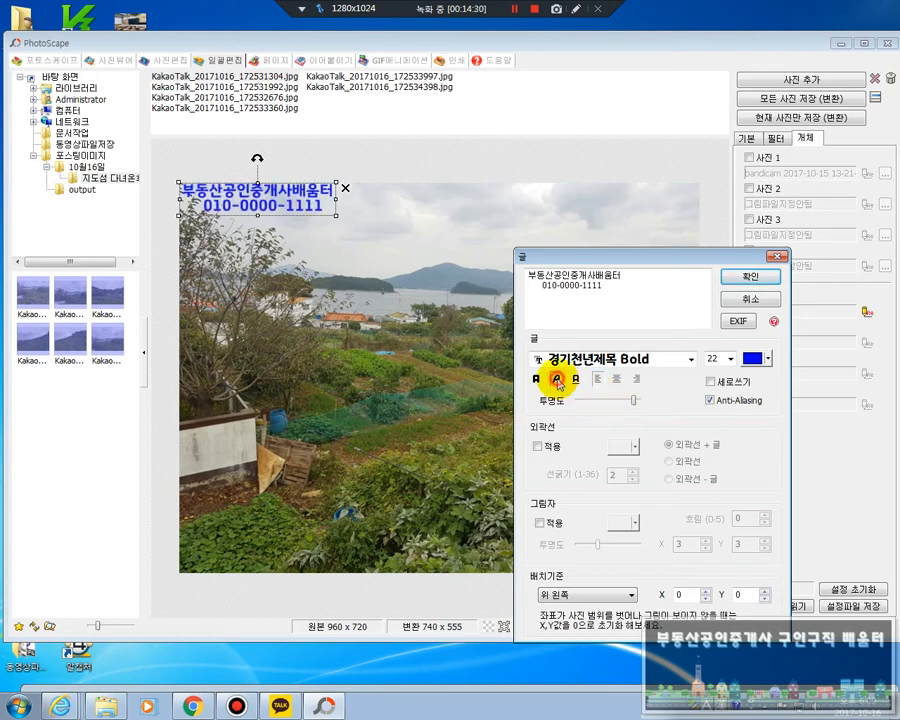
pyautogui.click(557, 380)
pyautogui.click(557, 380)
pyautogui.click(576, 380)
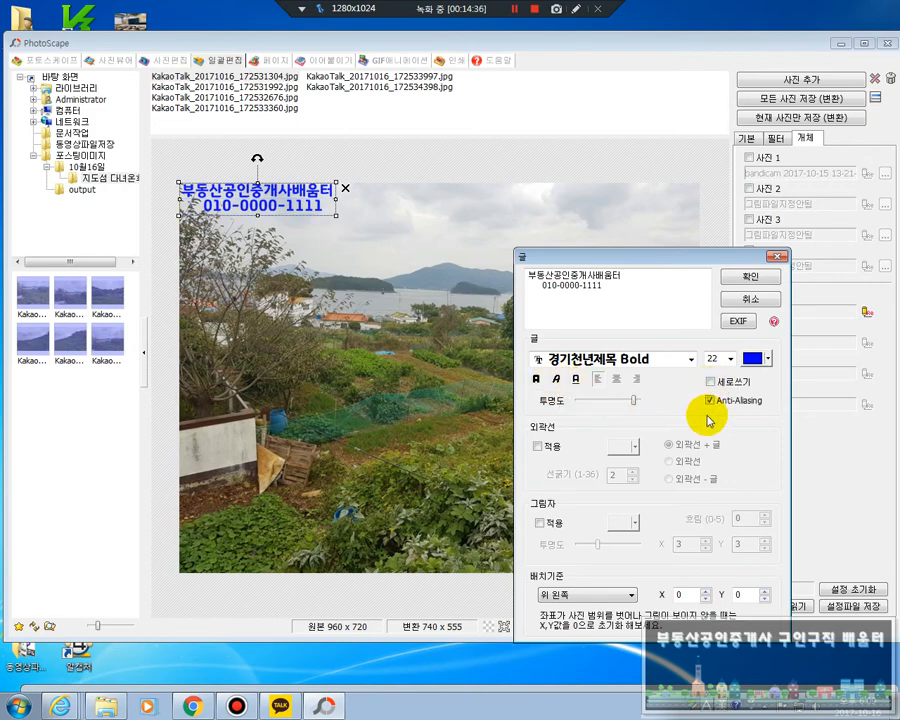
# Try vertical writing (세로쓰기) on the 글 1 text and compare it with Anti-Aliasing off and on
pyautogui.click(710, 382)
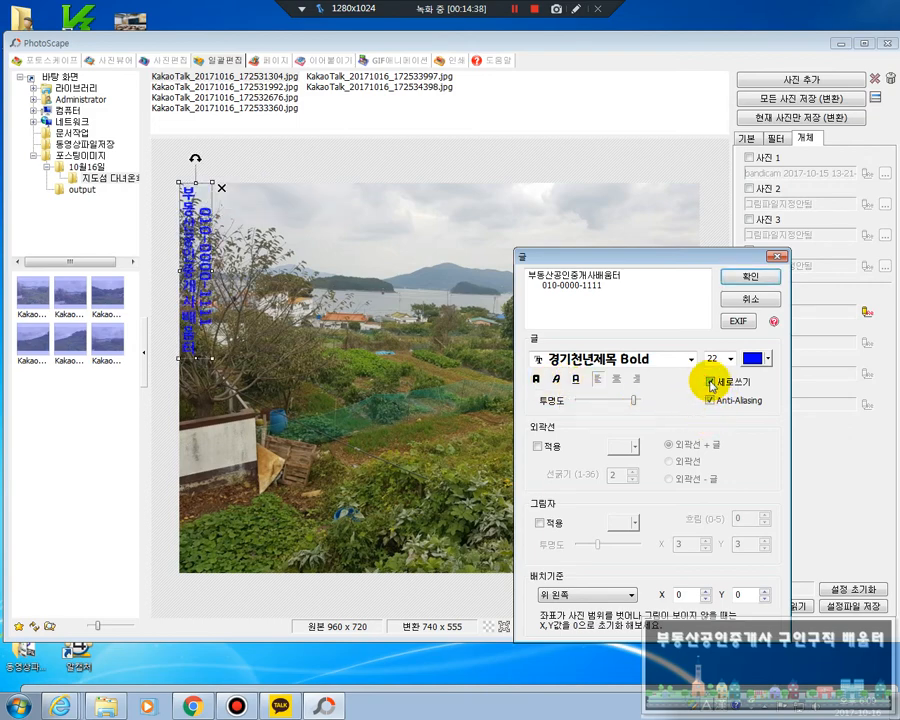
pyautogui.click(711, 383)
pyautogui.click(711, 400)
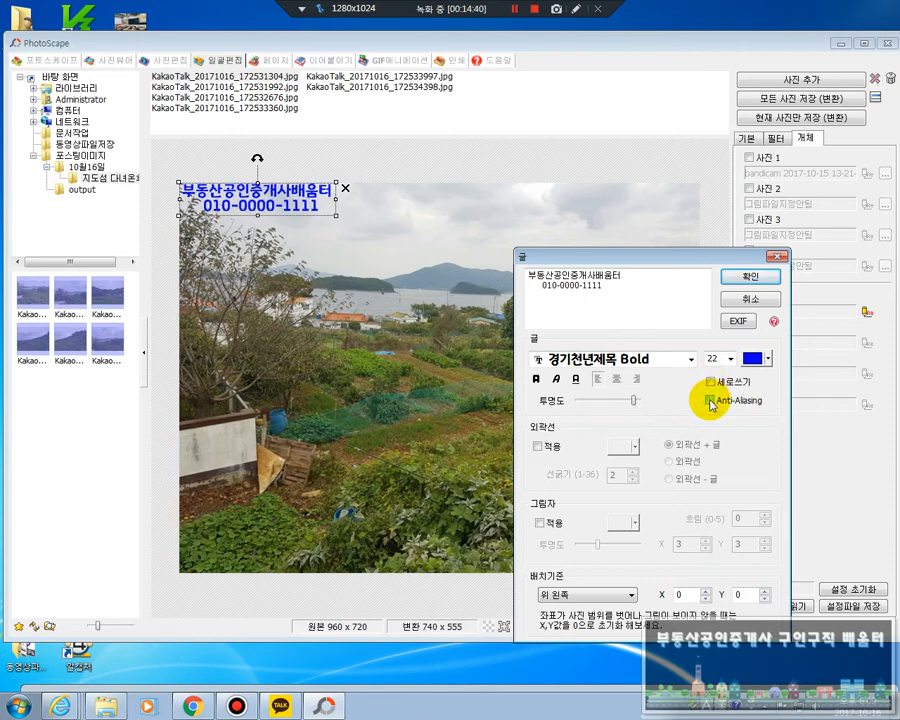
pyautogui.click(710, 400)
pyautogui.click(710, 400)
pyautogui.click(710, 400)
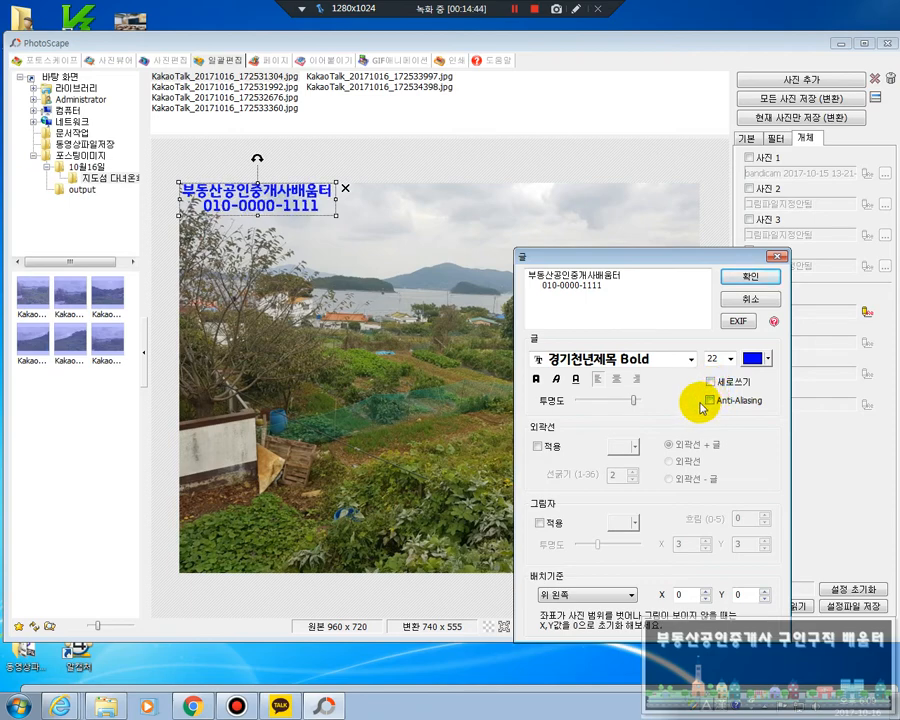
pyautogui.click(710, 400)
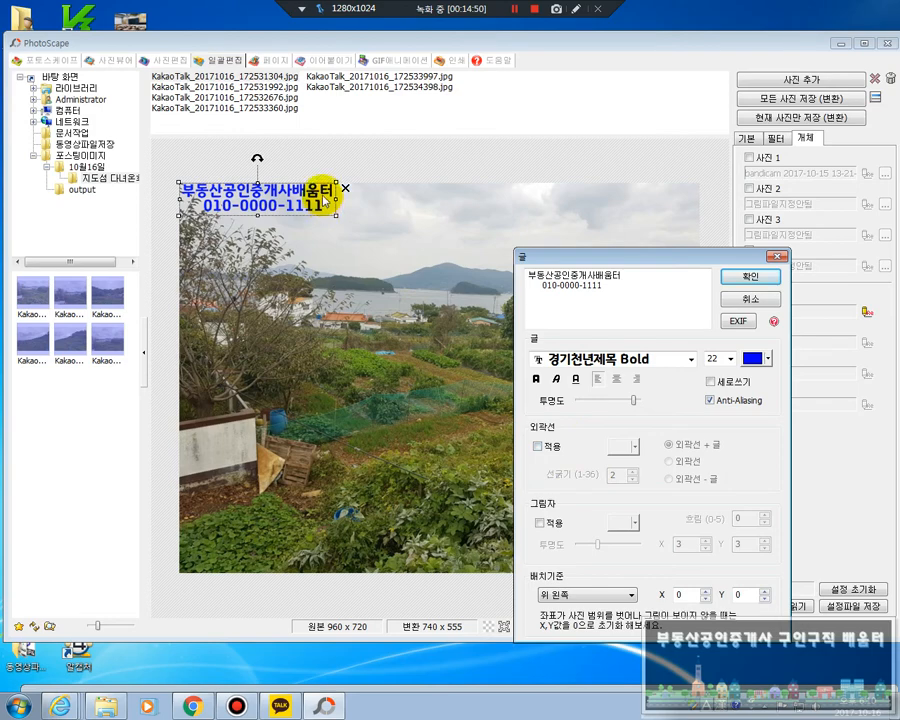
# Try a white outline (외곽선) with a thickness of 5 on the 글 1 text and remove it
pyautogui.click(538, 446)
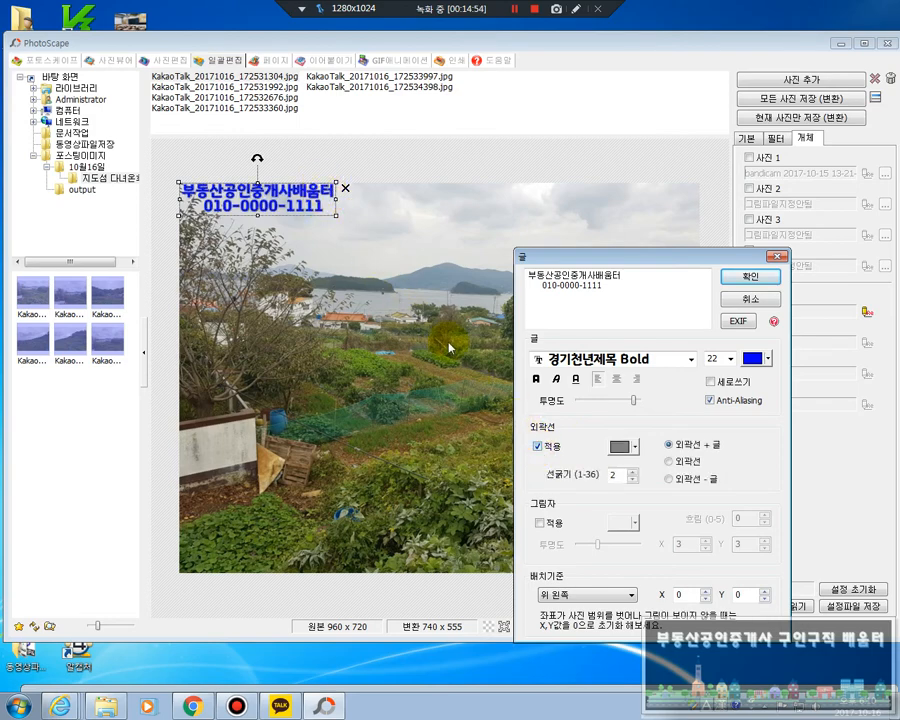
pyautogui.click(539, 449)
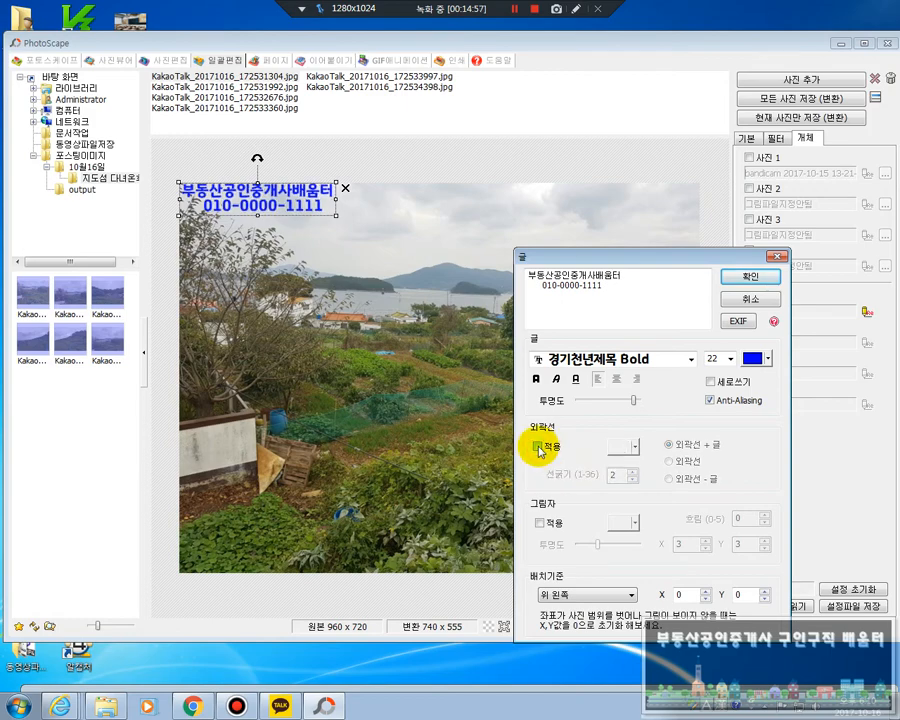
pyautogui.click(539, 448)
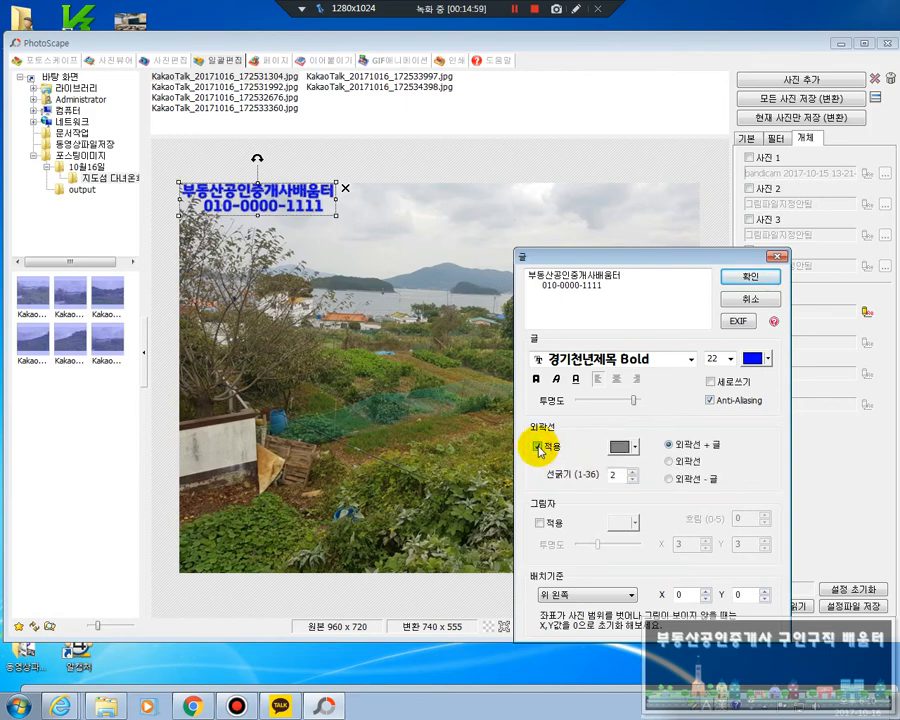
pyautogui.click(634, 450)
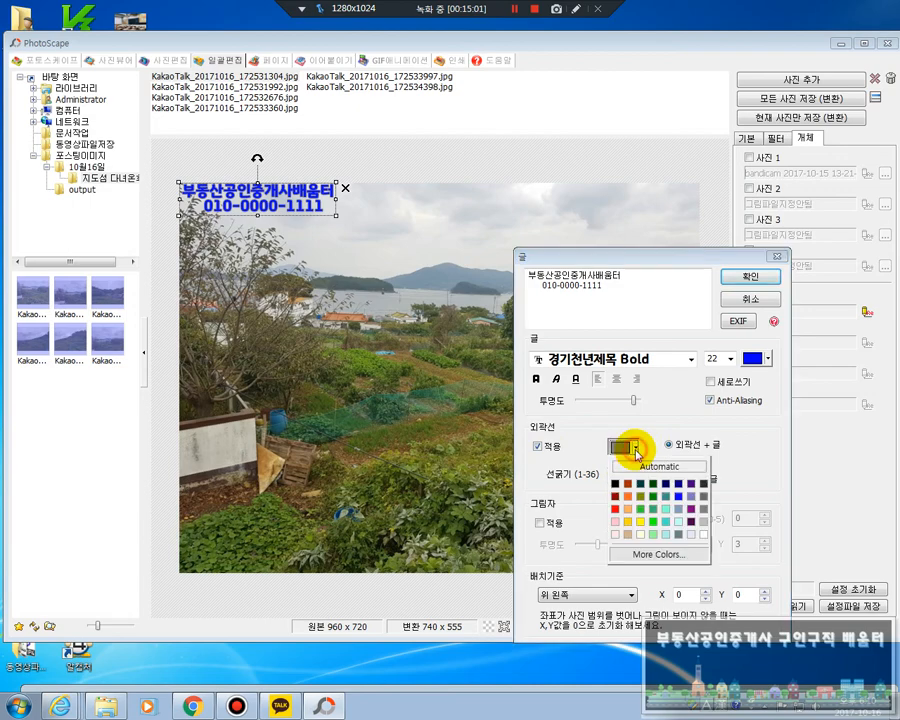
pyautogui.click(704, 539)
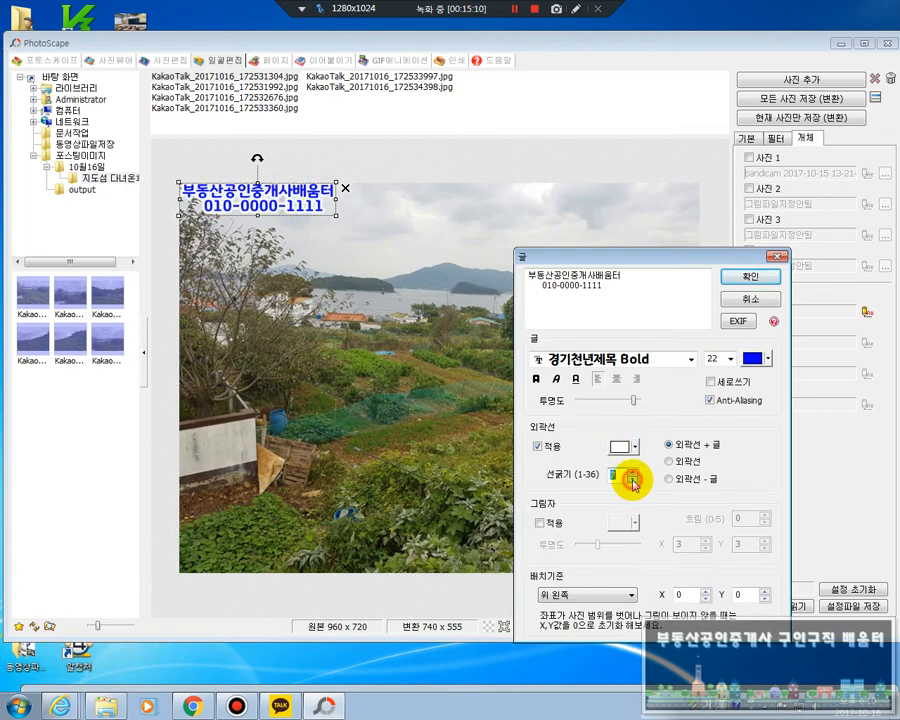
pyautogui.click(632, 478)
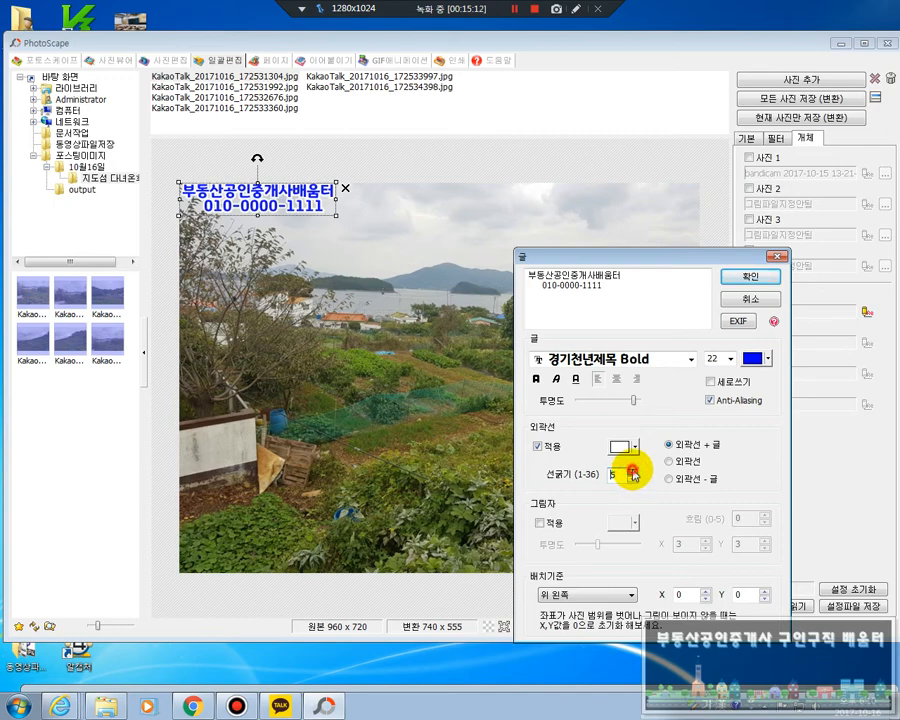
pyautogui.click(538, 446)
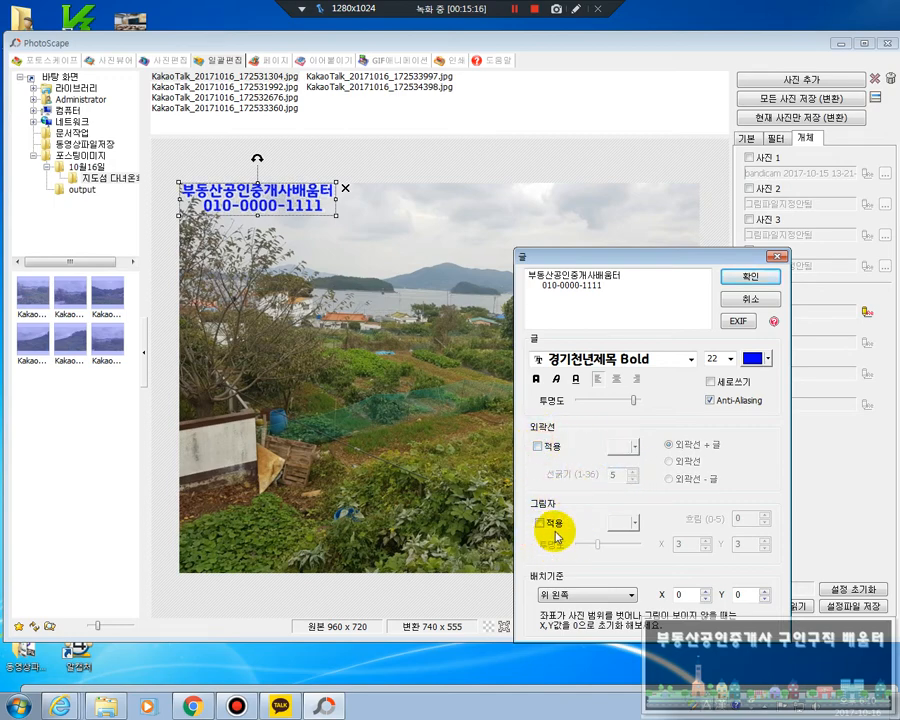
# Apply a white shadow (그림자) to the 글 1 text and set its 투명도 to the maximum
pyautogui.click(540, 523)
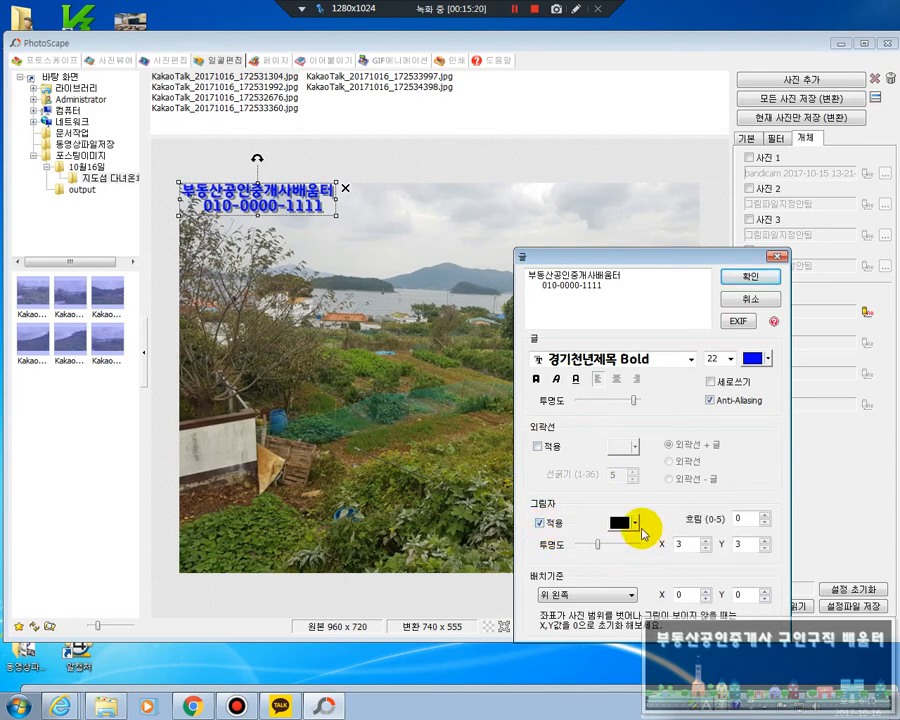
pyautogui.click(638, 530)
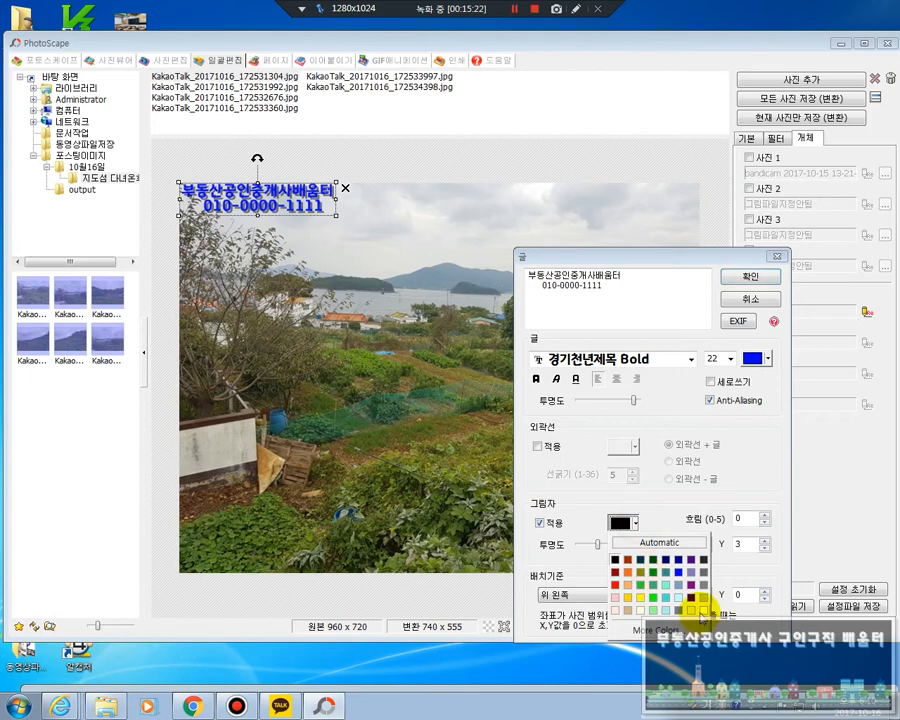
pyautogui.click(692, 594)
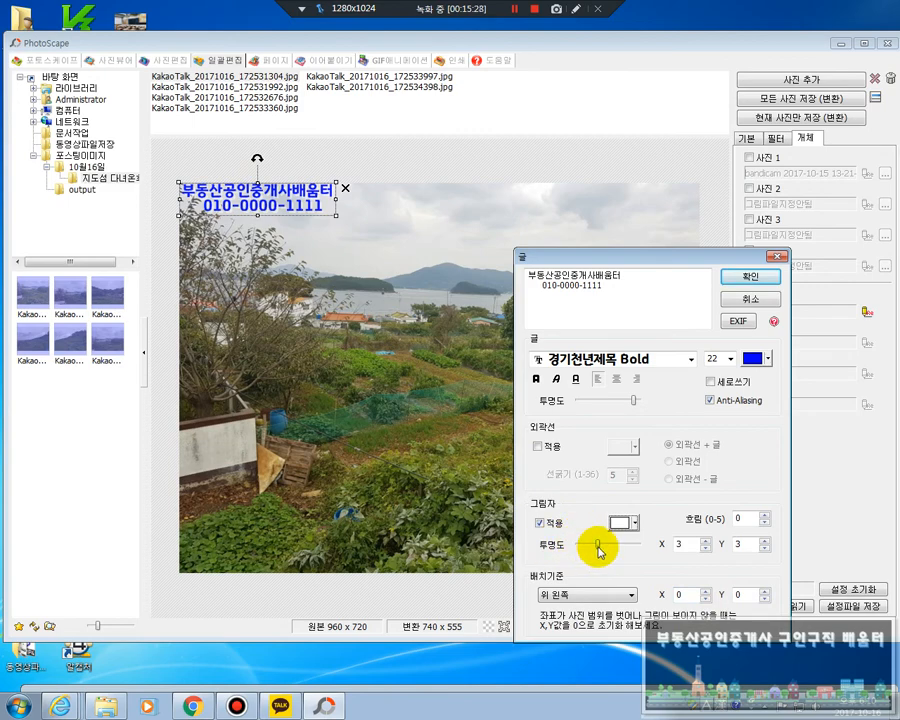
pyautogui.moveTo(603, 548); pyautogui.dragTo(650, 551)
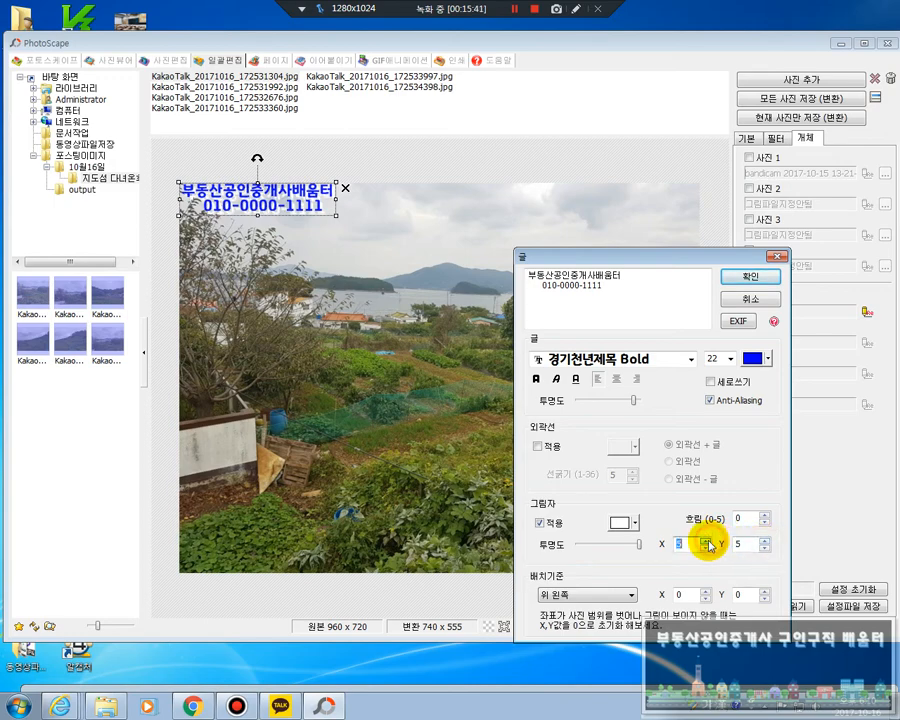
# Try a shadow offset of 6 in X and Y and settle on X 2, Y 2
pyautogui.click(765, 541)
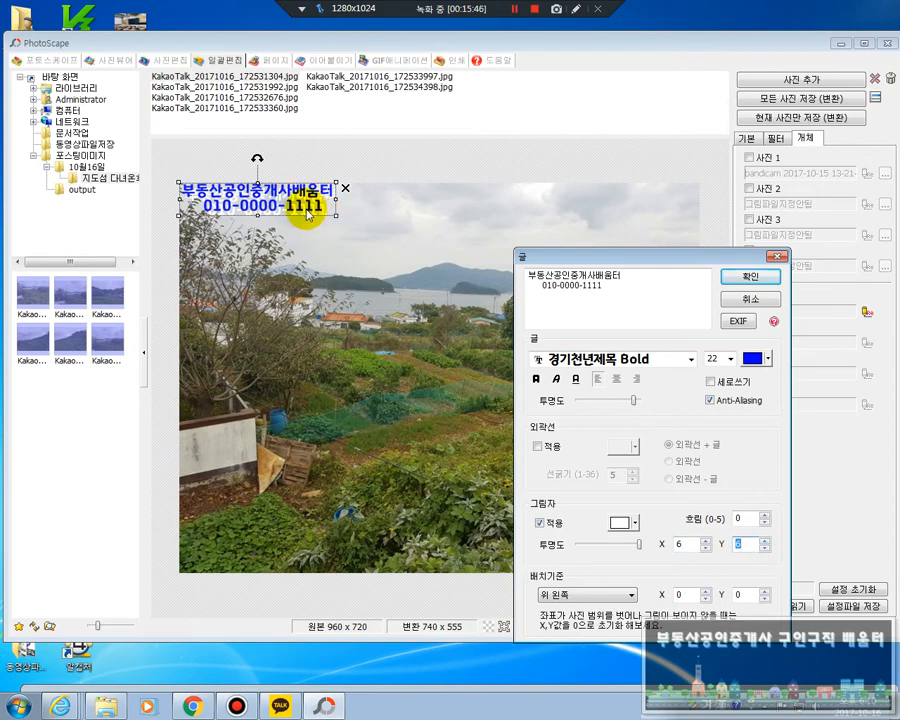
pyautogui.click(688, 548)
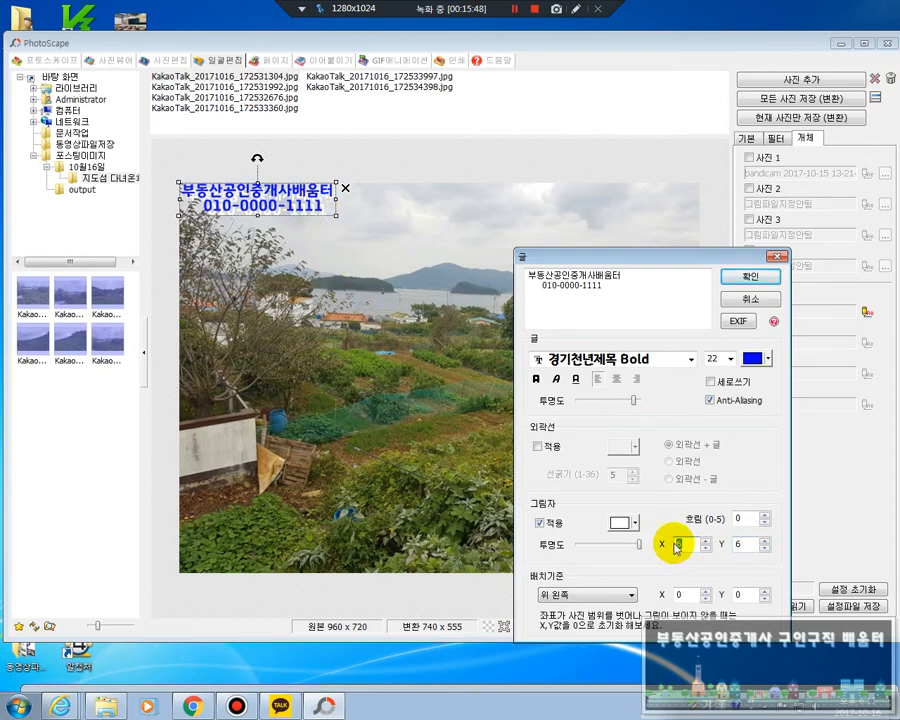
pyautogui.write('2')
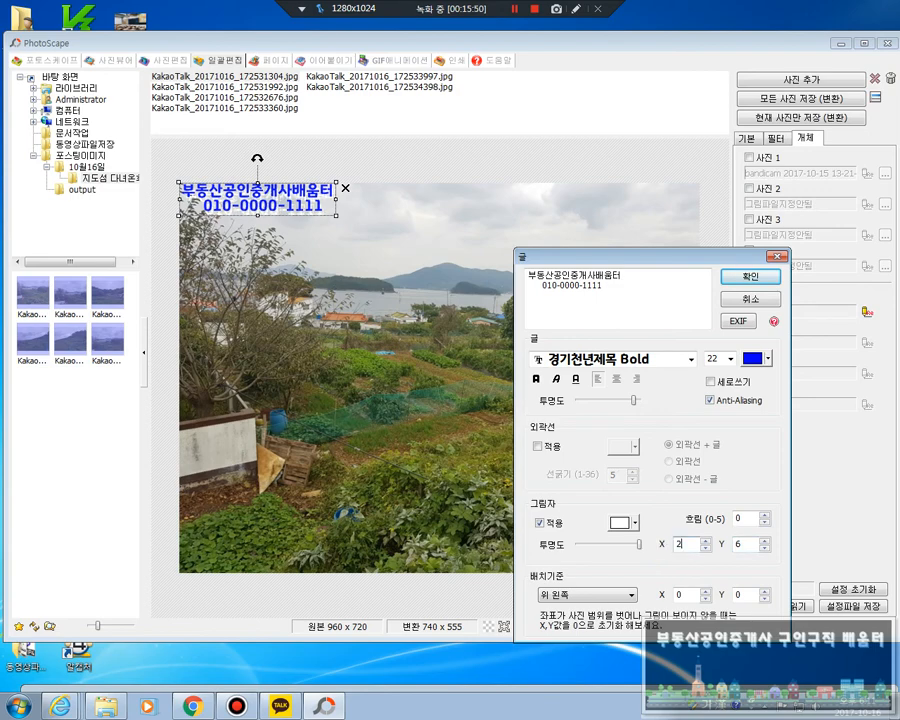
pyautogui.click(741, 545)
pyautogui.write('2')
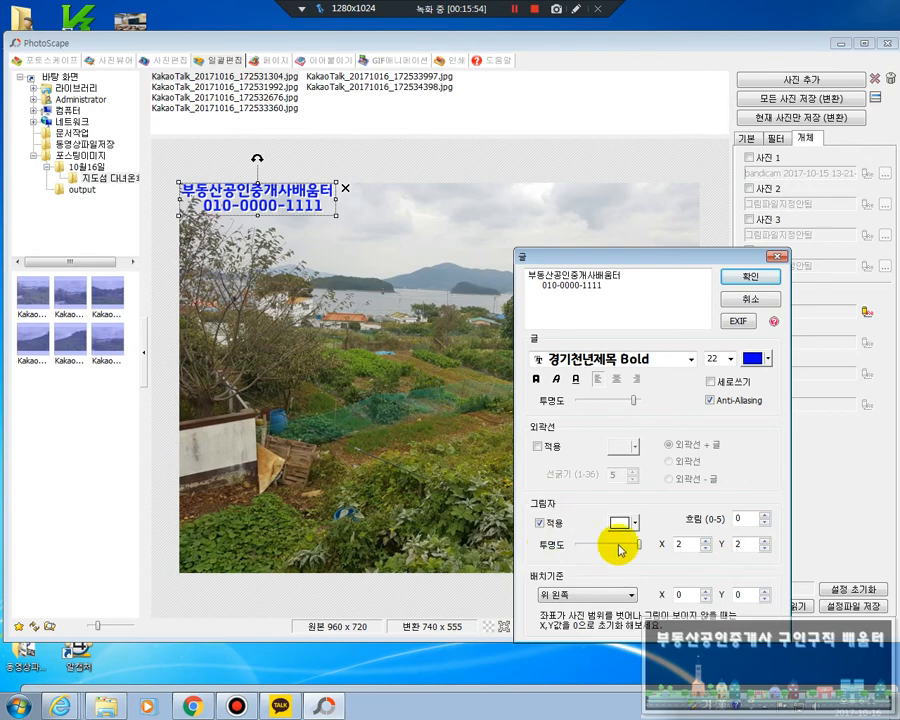
# Offset the text by X 7 and Y 6 from the photo's upper-left corner, apply the settings and move it slightly lower
pyautogui.click(706, 591)
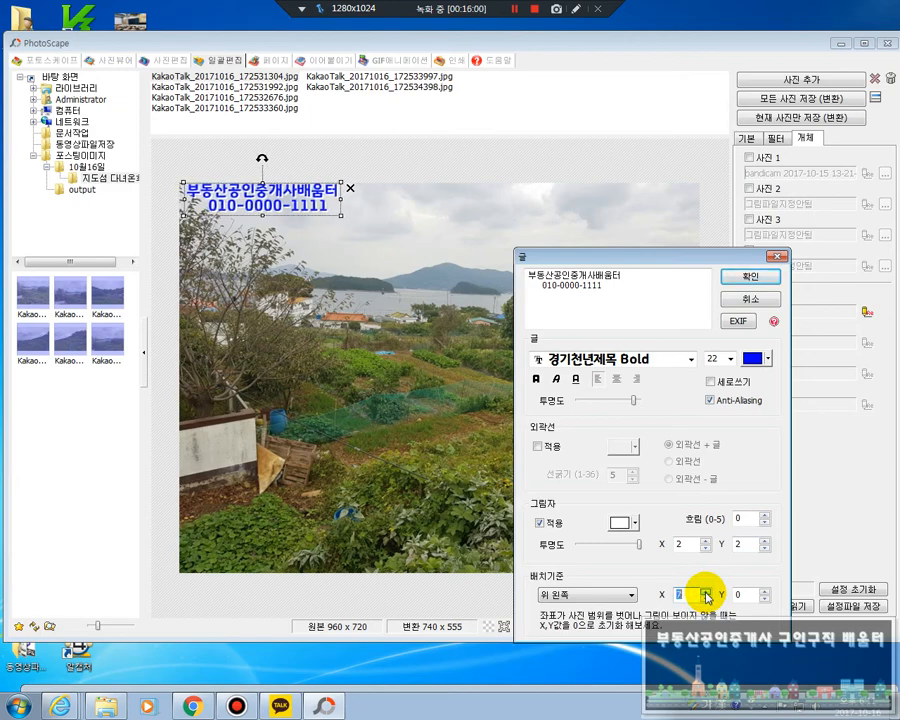
pyautogui.click(764, 599)
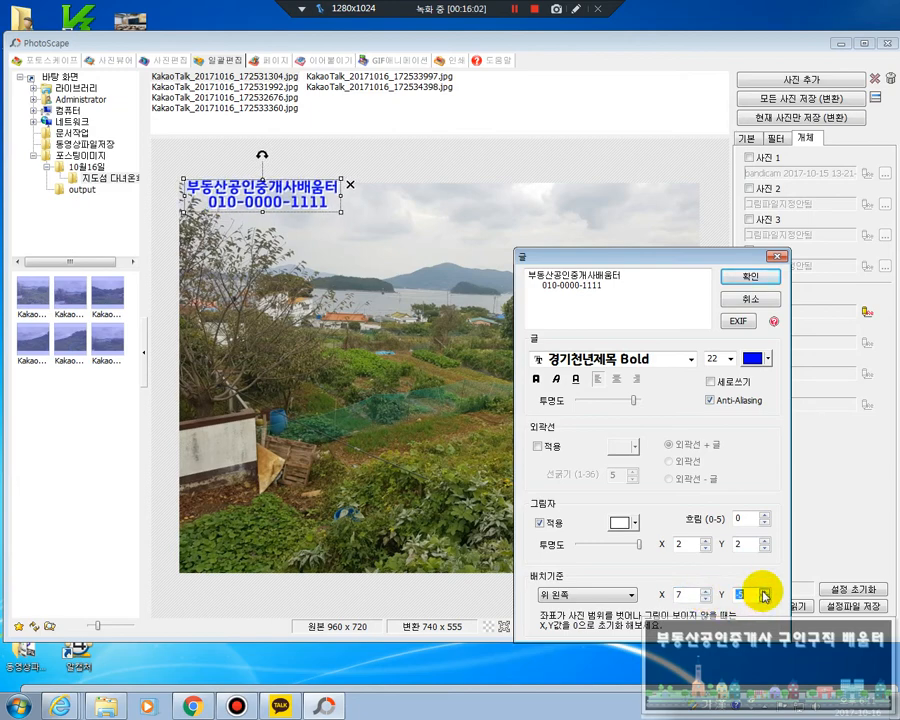
pyautogui.click(764, 591)
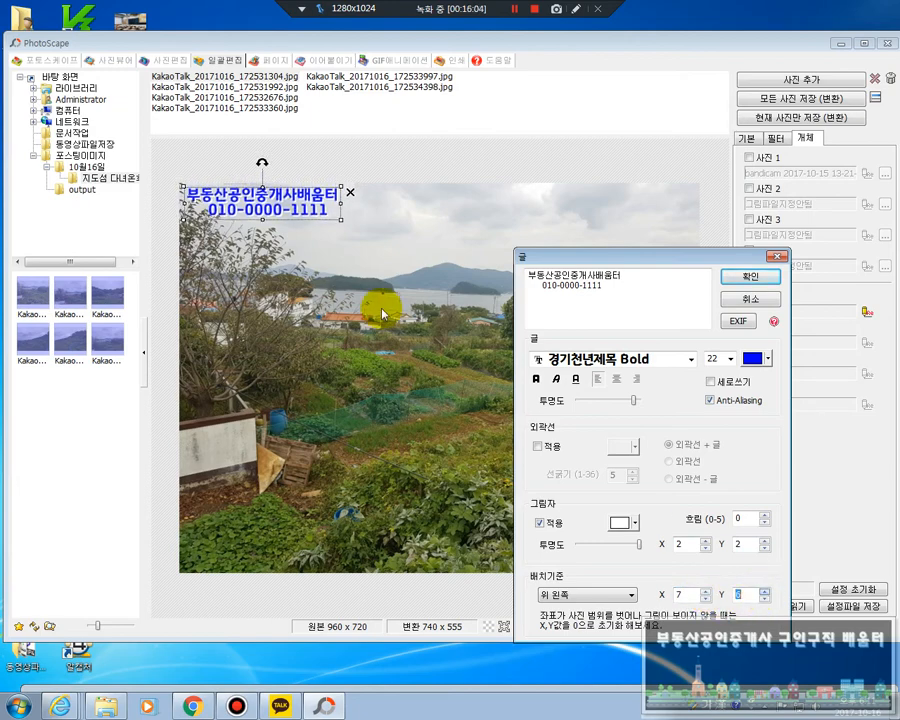
pyautogui.click(745, 278)
pyautogui.moveTo(291, 207)
pyautogui.mouseDown()
pyautogui.moveTo(279, 217)
pyautogui.moveTo(392, 455)
pyautogui.moveTo(623, 550)
pyautogui.moveTo(460, 380)
pyautogui.moveTo(277, 220)
pyautogui.mouseUp()
# Check the text watermark's placement on the other photos in the batch list
pyautogui.click(268, 98)
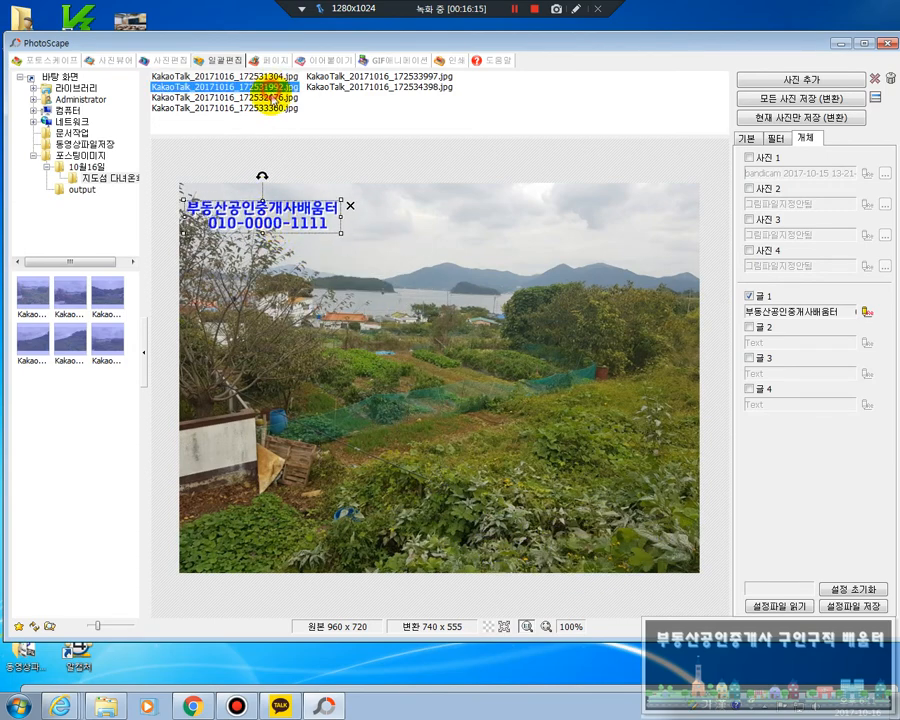
pyautogui.click(270, 107)
pyautogui.click(335, 77)
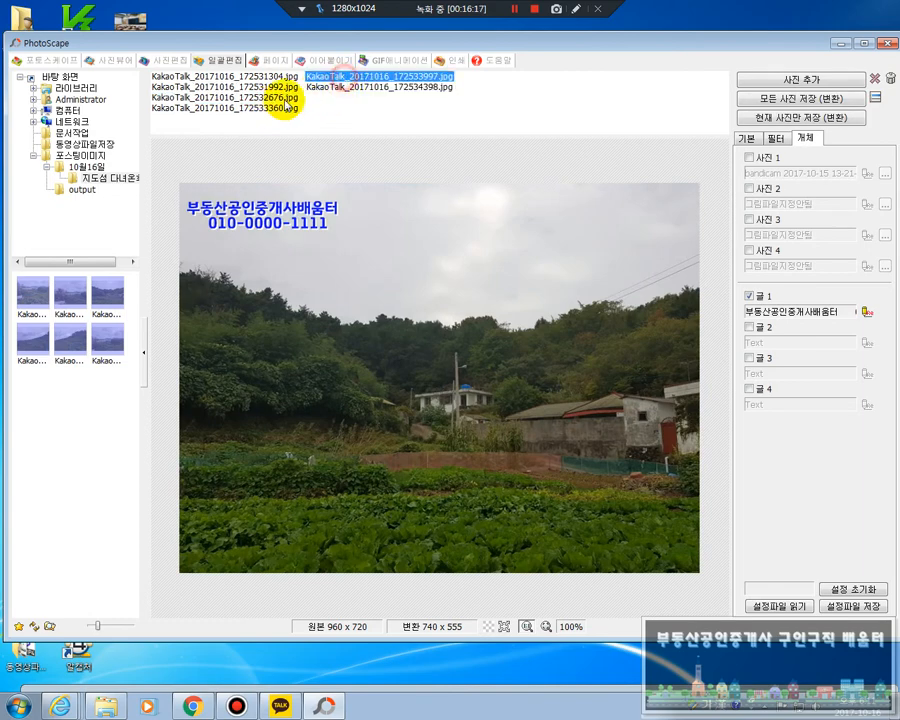
pyautogui.click(270, 99)
pyautogui.click(270, 107)
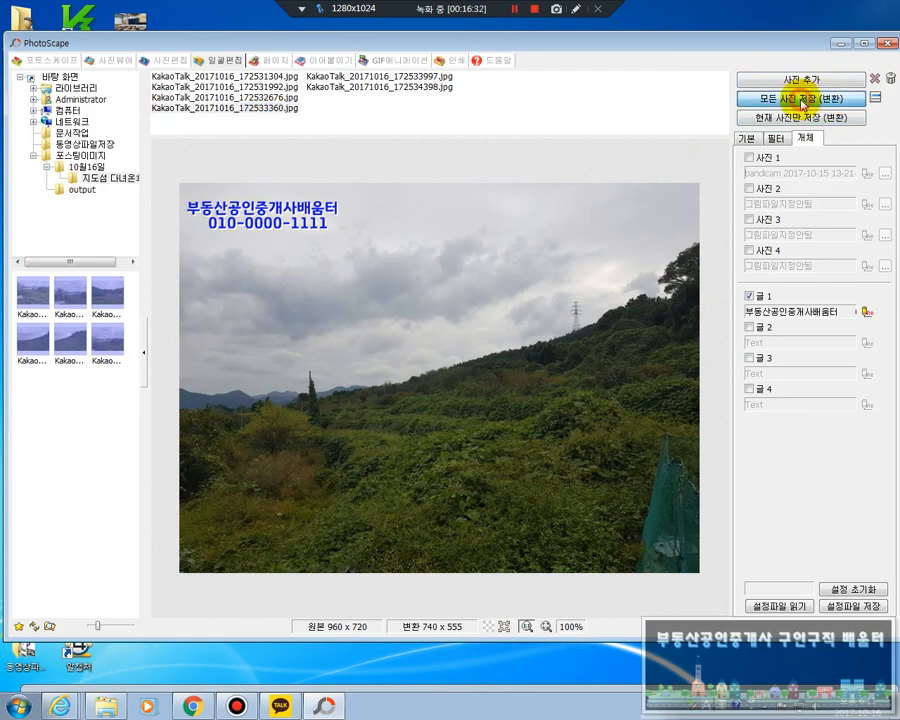
# Start saving all batch photos to a specified folder and browse to 10월16일 inside the desktop's 포스팅이미지 folder
pyautogui.click(802, 103)
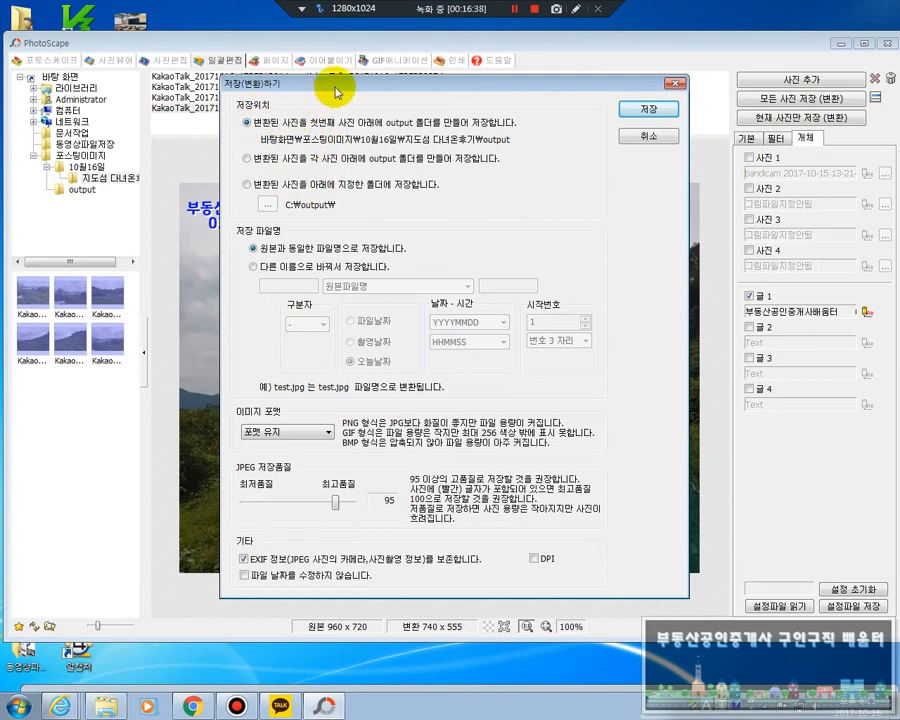
pyautogui.moveTo(338, 88); pyautogui.dragTo(380, 97)
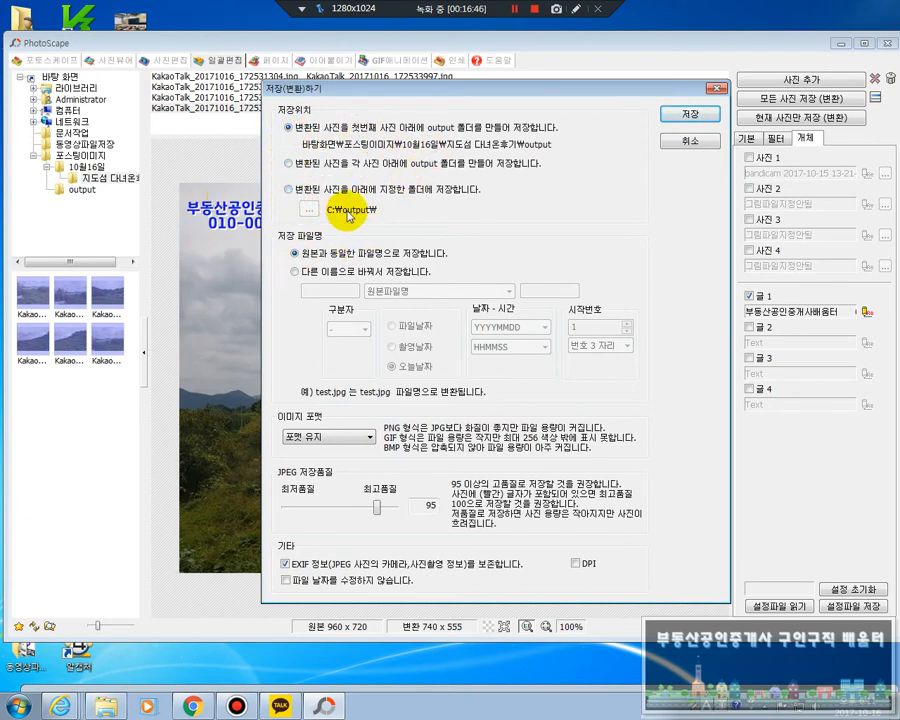
pyautogui.click(290, 190)
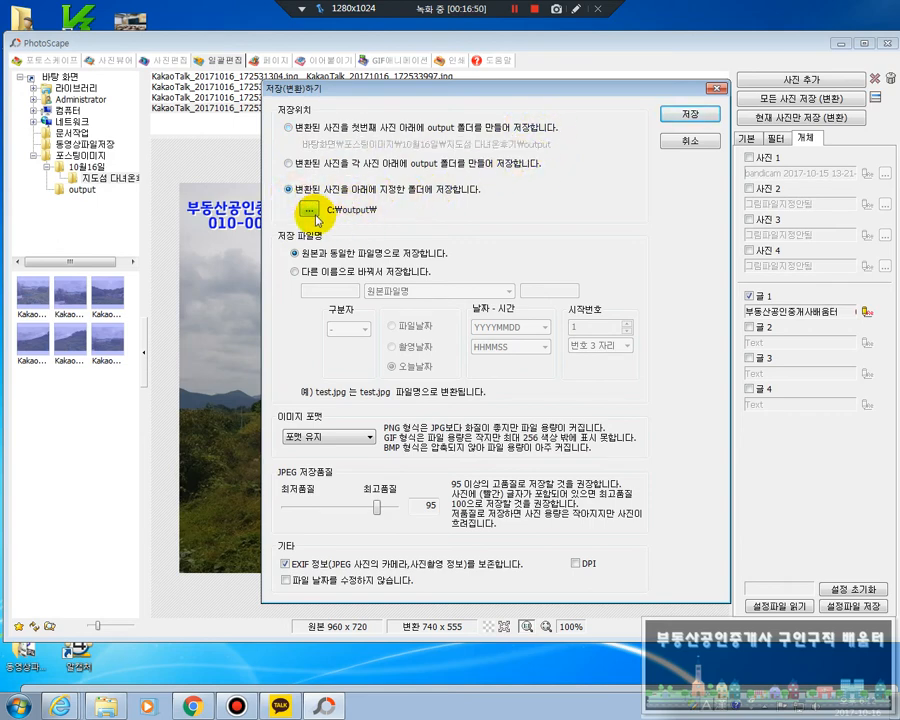
pyautogui.click(309, 210)
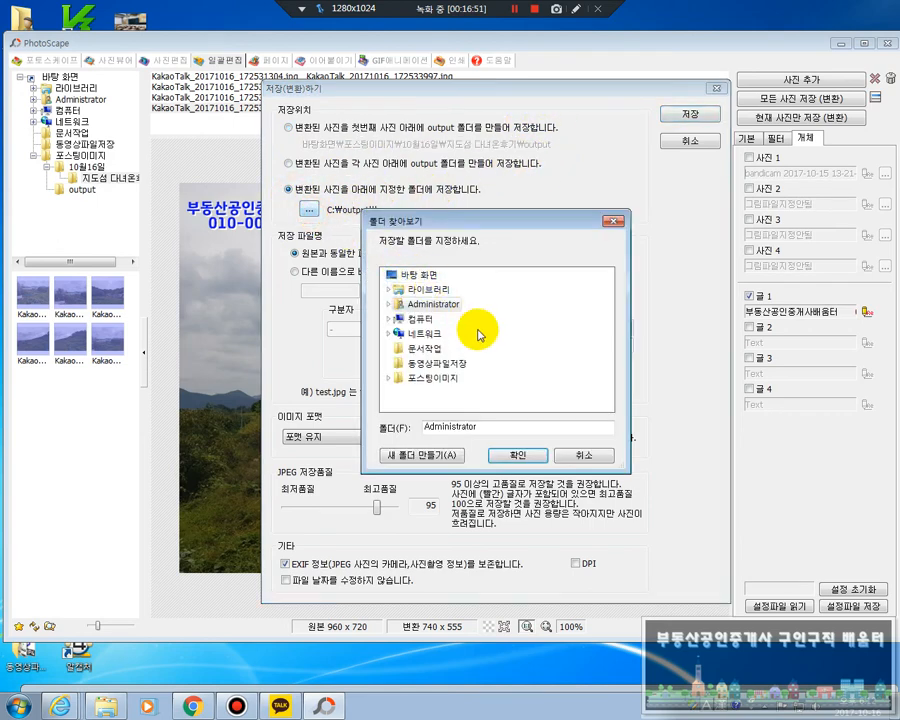
pyautogui.click(445, 379)
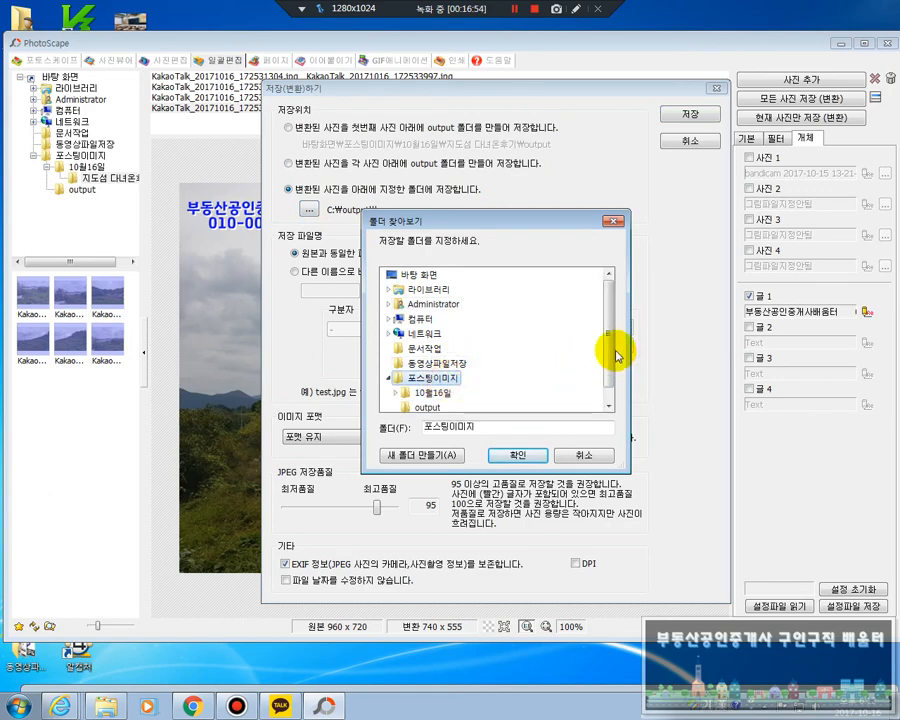
pyautogui.moveTo(612, 347); pyautogui.dragTo(616, 402)
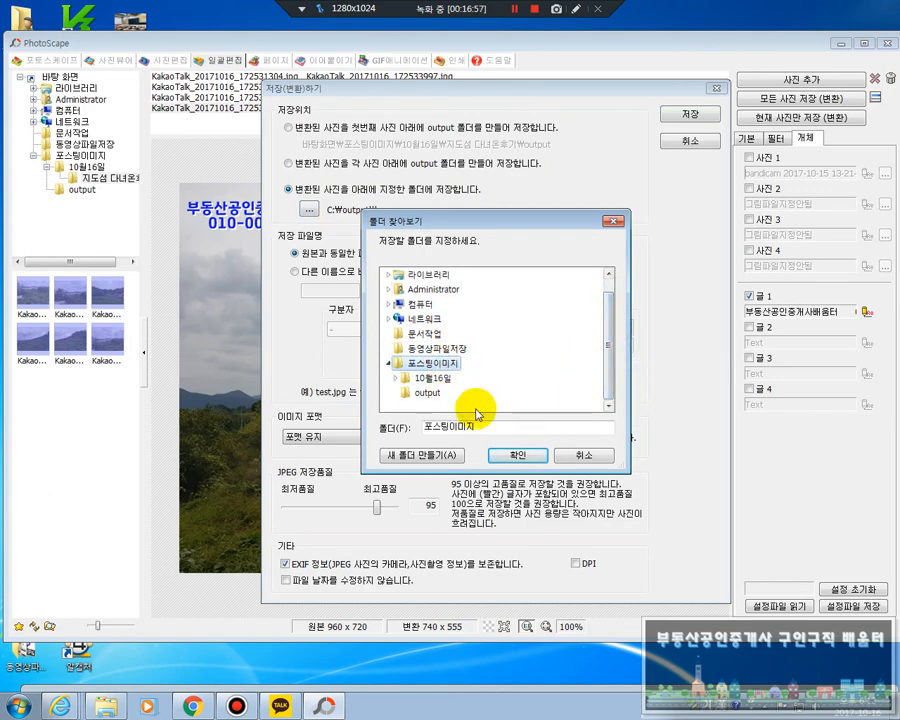
pyautogui.click(454, 377)
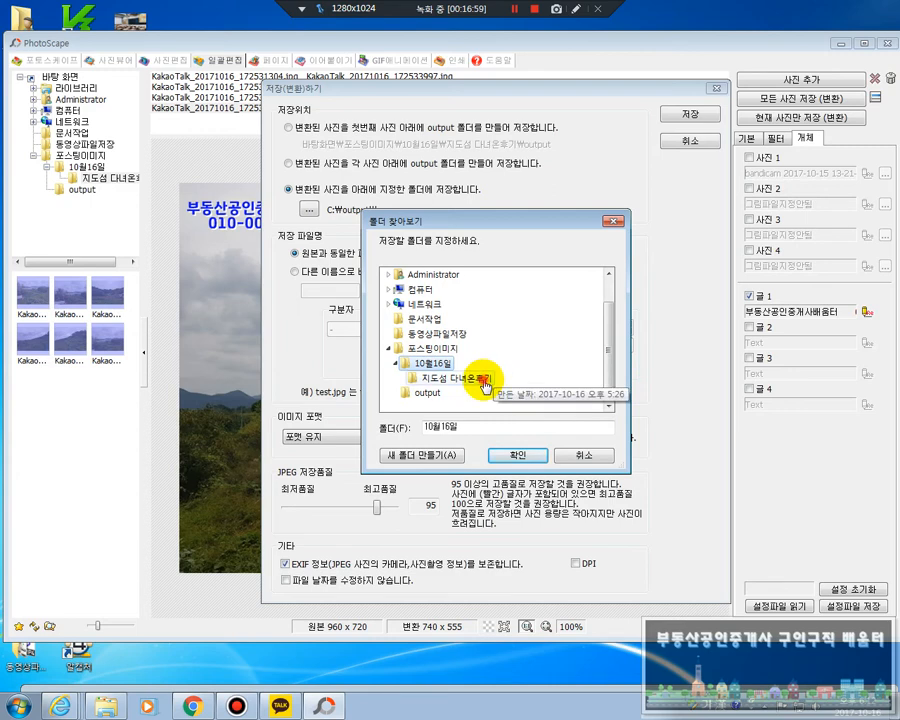
pyautogui.click(483, 379)
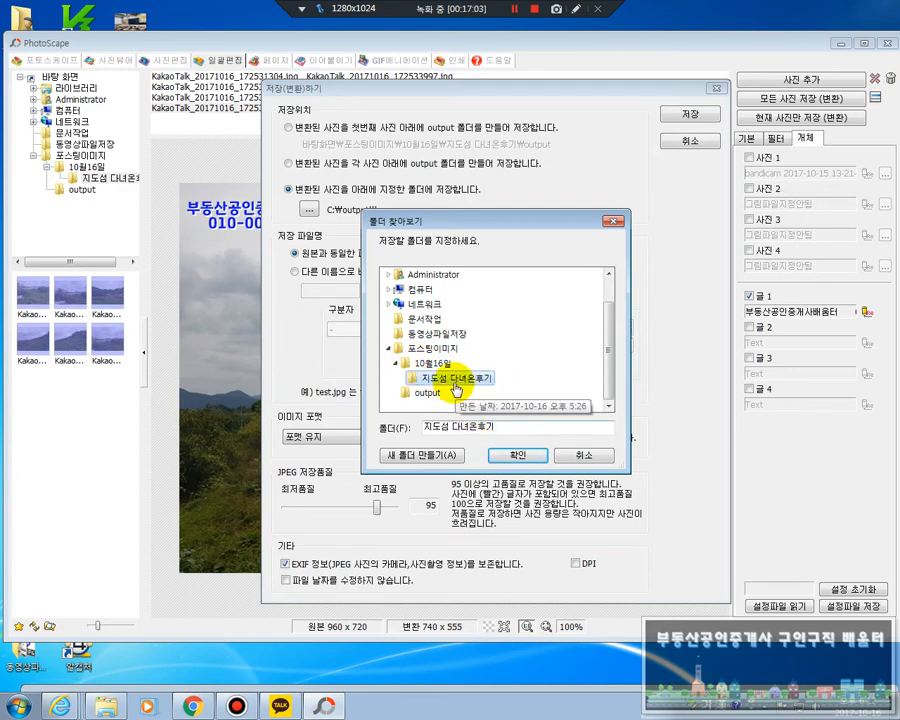
# Create a folder named 편집이미지 inside 10월16일 and choose it as the destination for the converted photos
pyautogui.rightClick(535, 365)
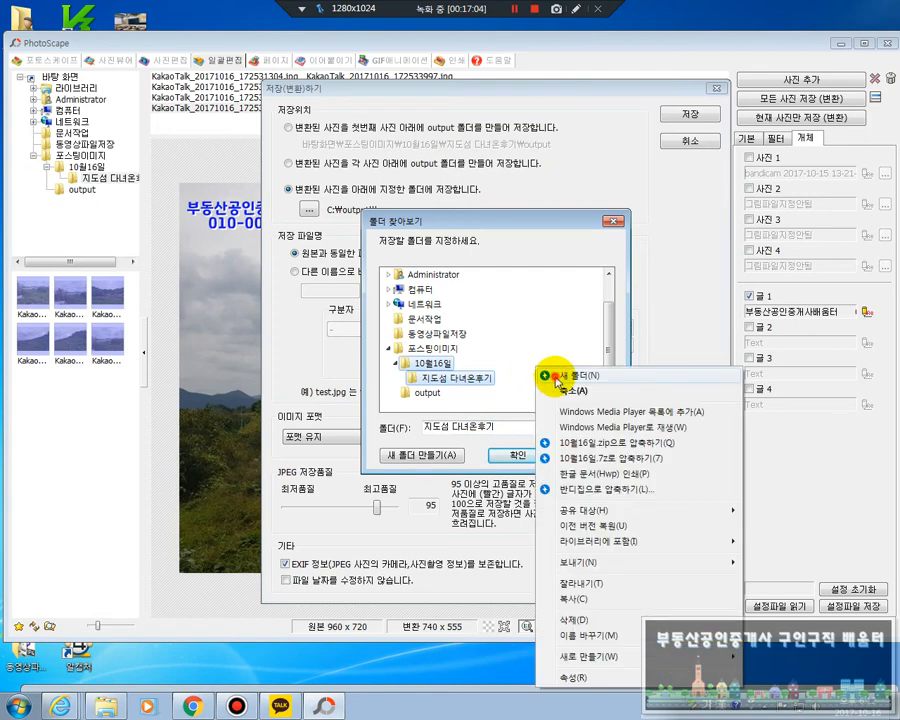
pyautogui.click(556, 377)
pyautogui.rightClick(440, 378)
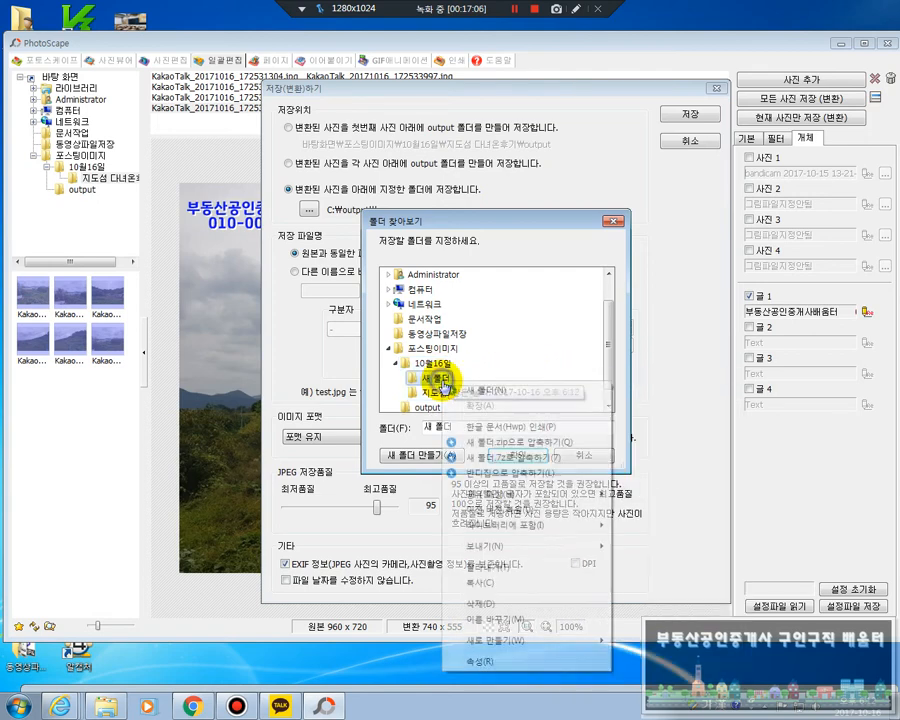
pyautogui.click(500, 620)
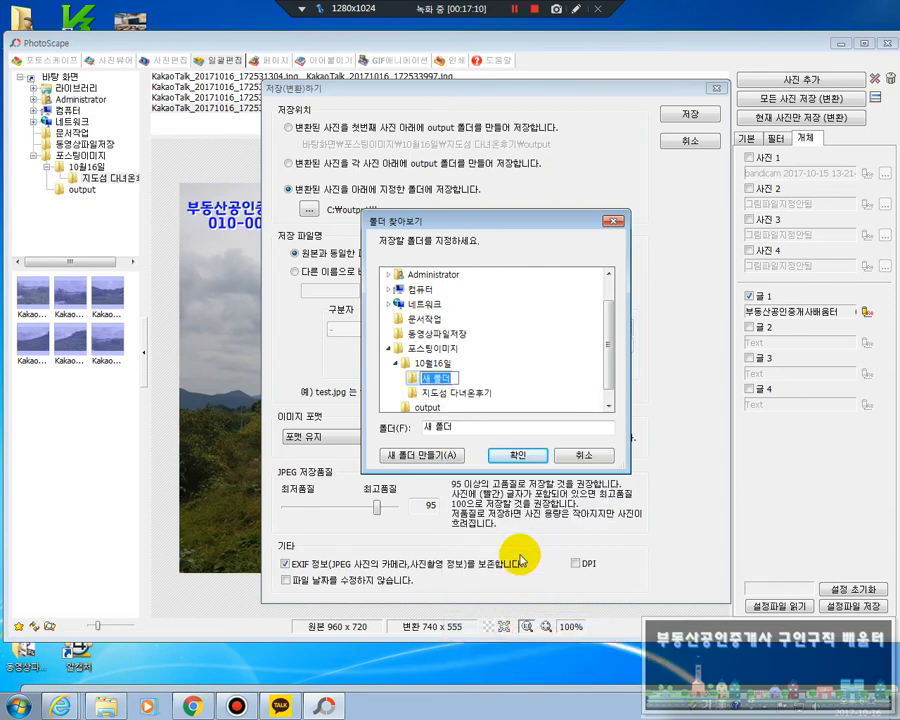
pyautogui.write('퍼')
pyautogui.write('집ㅇ')
pyautogui.write('미지')
pyautogui.press('Return')
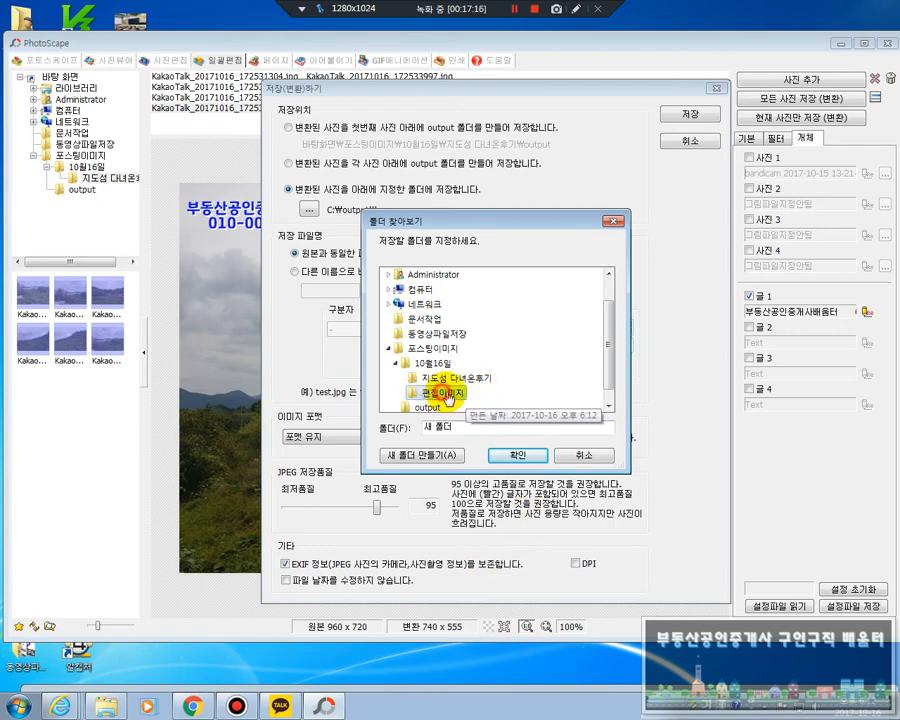
pyautogui.click(516, 456)
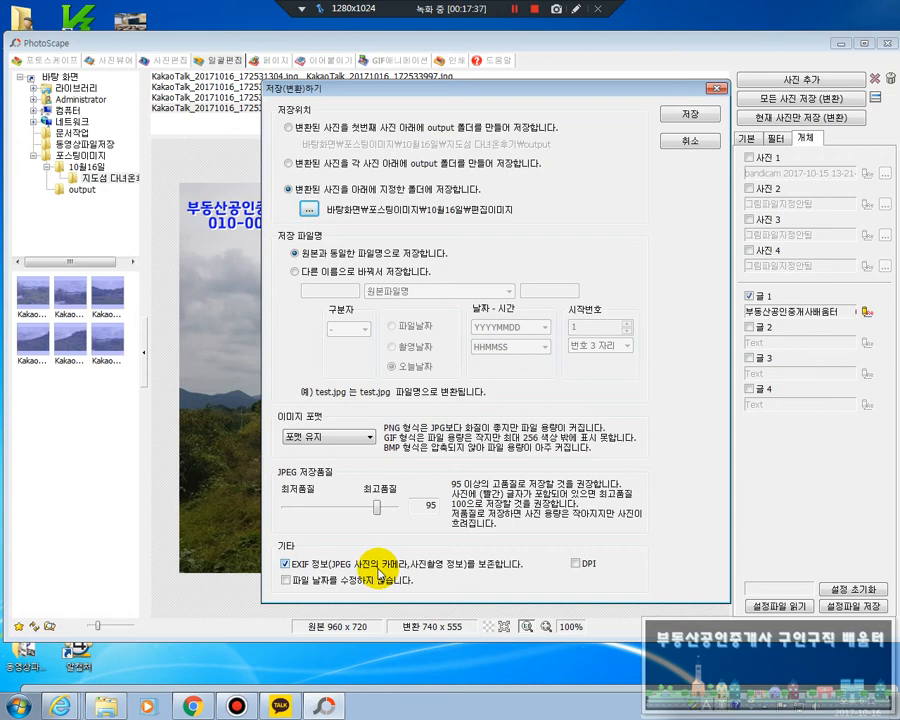
# Try switching the EXIF 정보 preservation option off and on again in the save settings
pyautogui.click(285, 563)
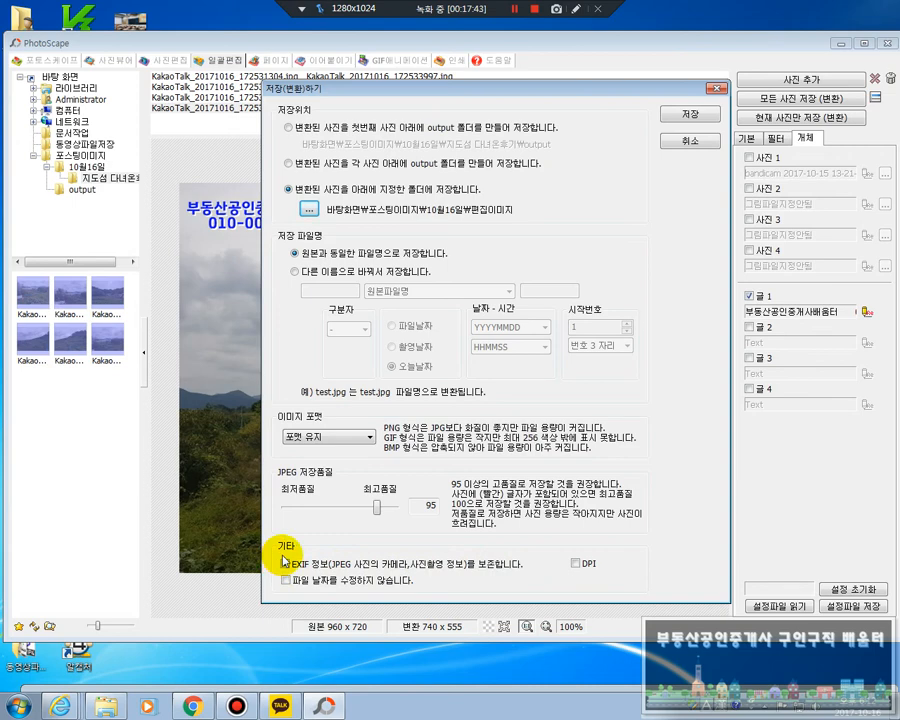
pyautogui.click(285, 563)
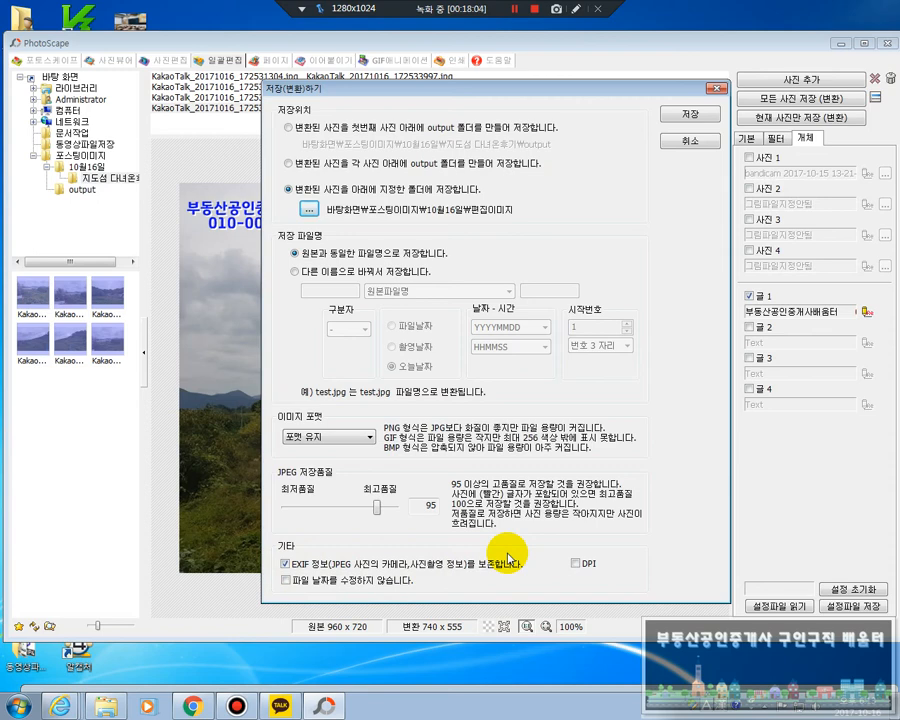
pyautogui.click(285, 563)
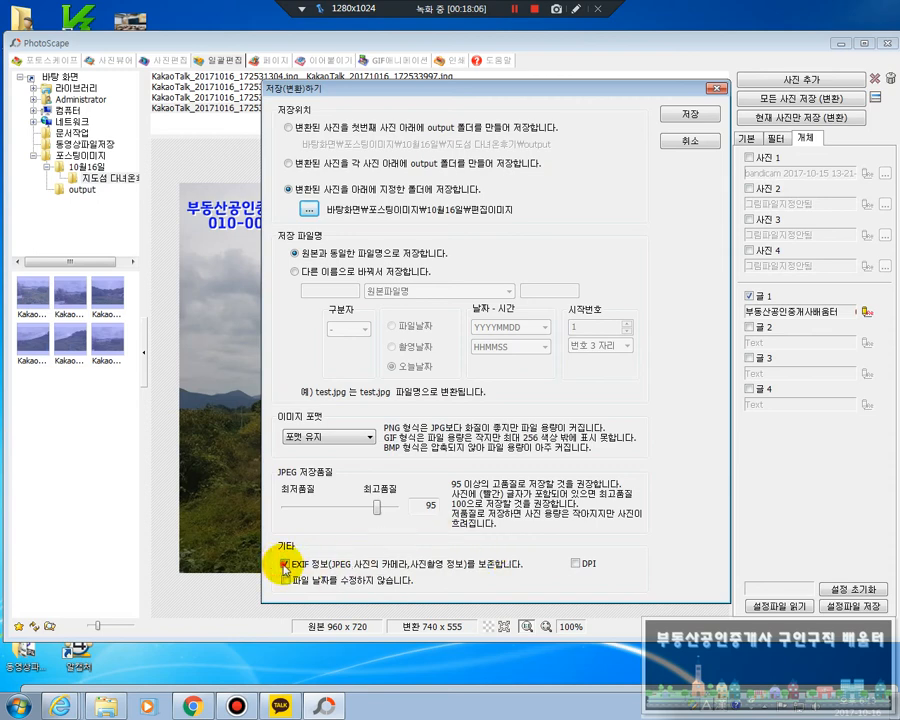
pyautogui.click(286, 564)
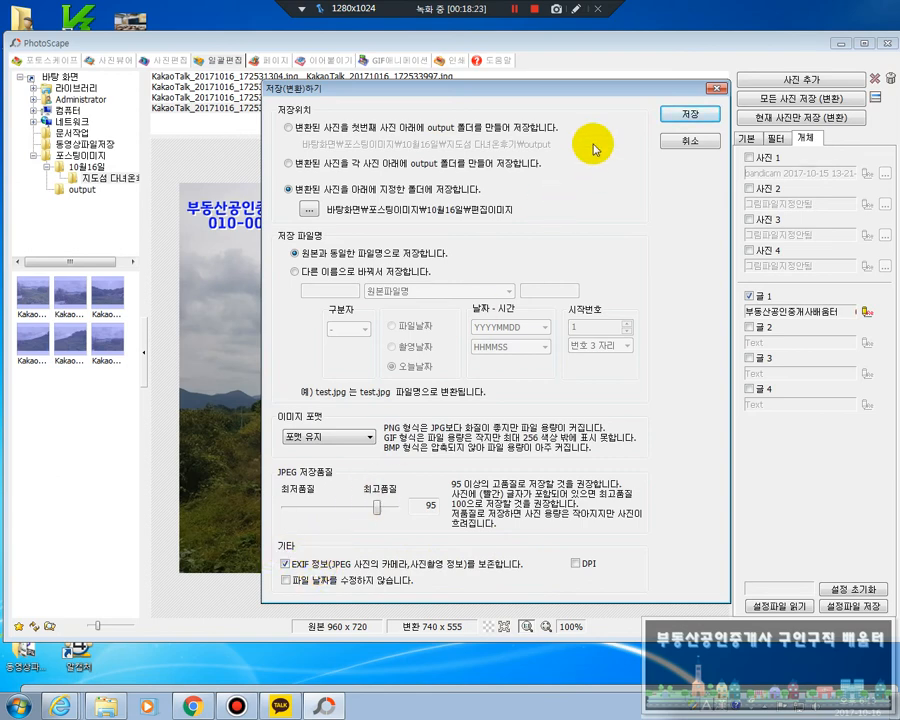
# Save all the converted photos with the chosen settings and dismiss the completion notice
pyautogui.click(682, 114)
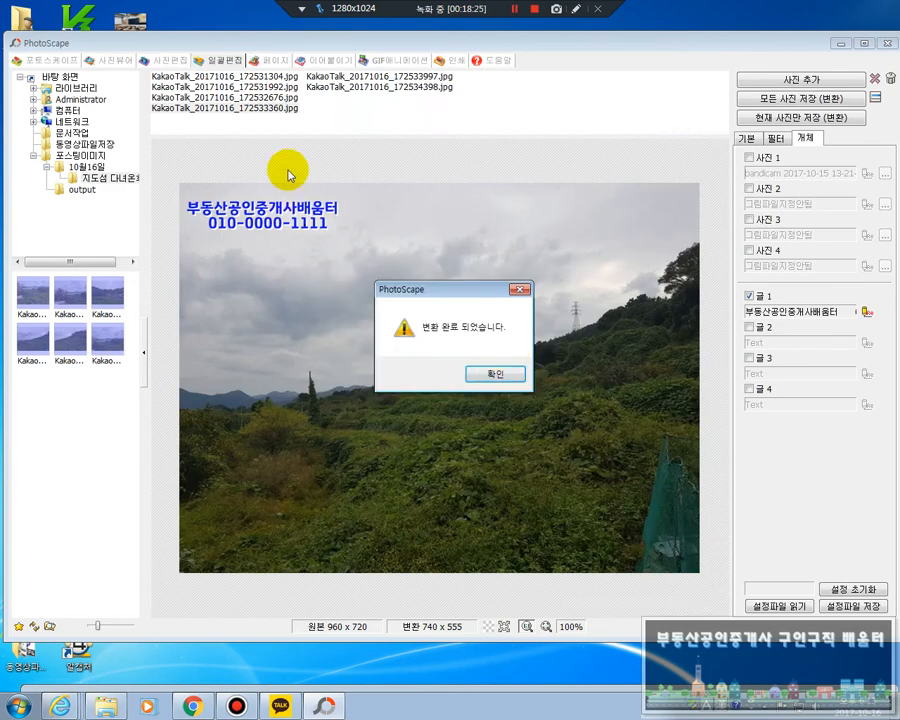
pyautogui.click(487, 376)
# Uncover the desktop and open the 편집이미지 folder inside 포스팅이미지 > 10월16일 in Windows Explorer
pyautogui.moveTo(250, 42); pyautogui.dragTo(390, 639)
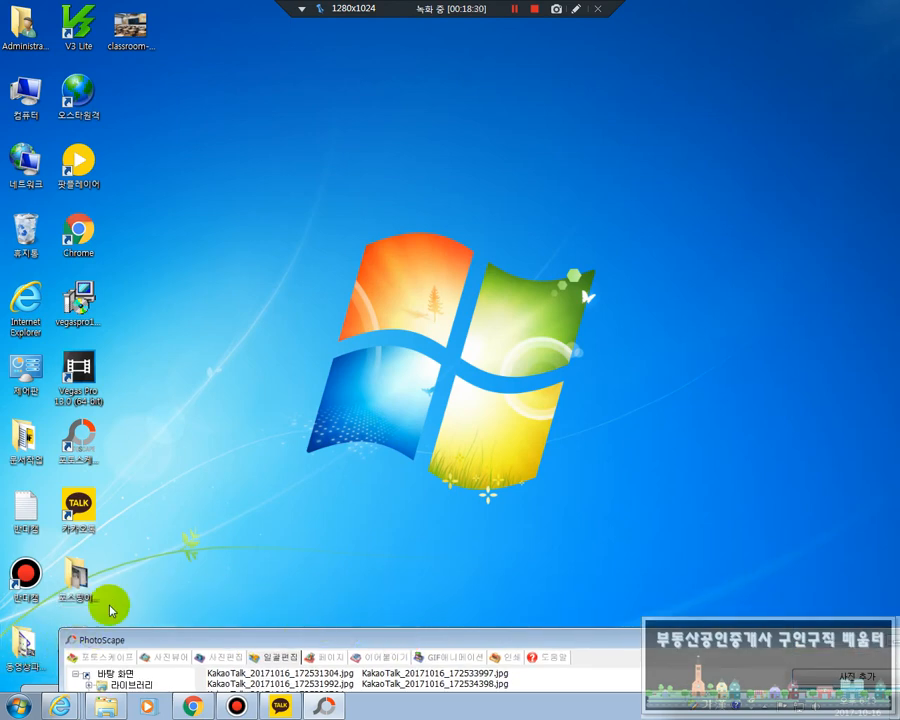
pyautogui.doubleClick(88, 580)
pyautogui.click(210, 275)
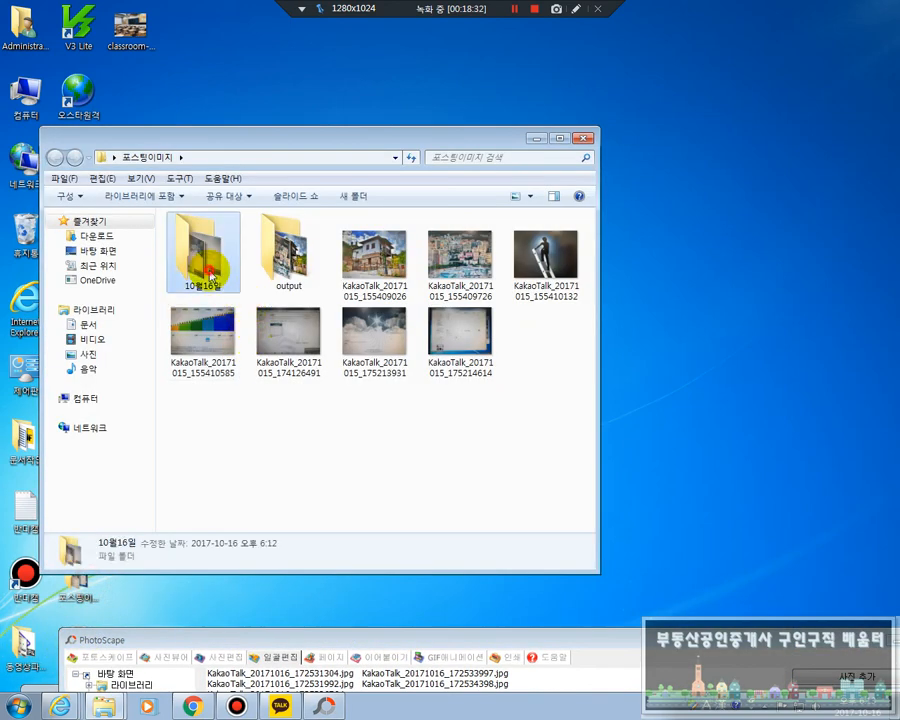
pyautogui.doubleClick(210, 275)
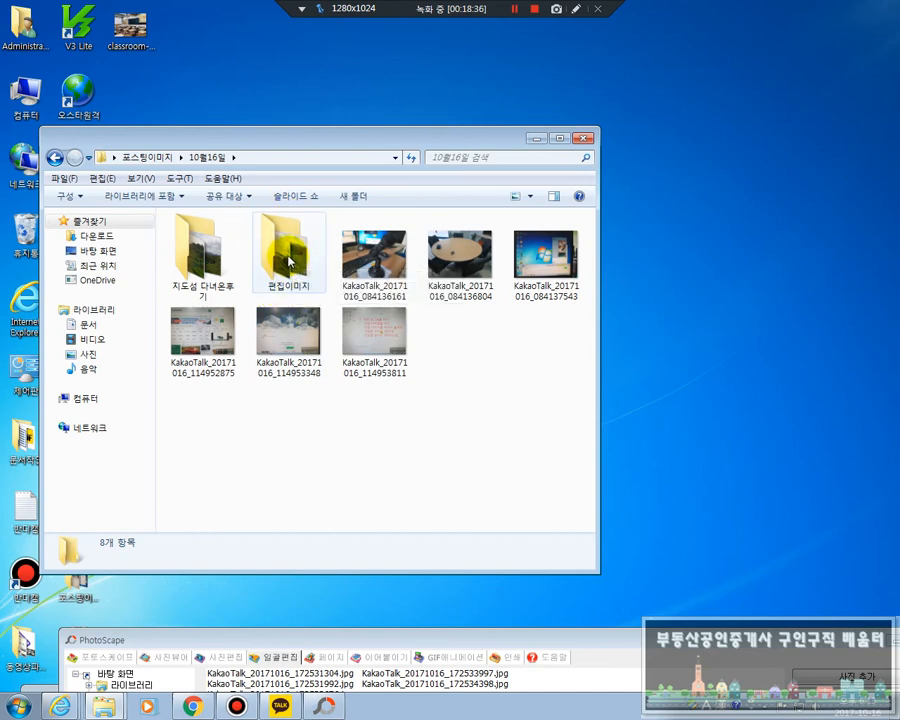
pyautogui.doubleClick(288, 262)
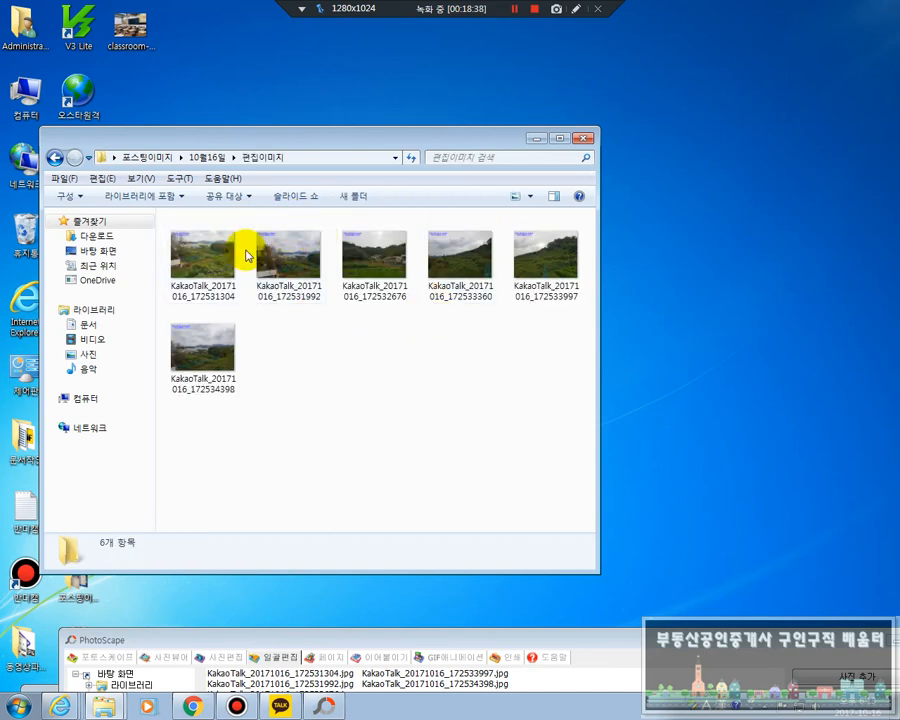
# Check the watermark on the saved photos in Windows Photo Viewer, starting from KakaoTalk_20171016_172531304, and close the viewer
pyautogui.click(221, 255)
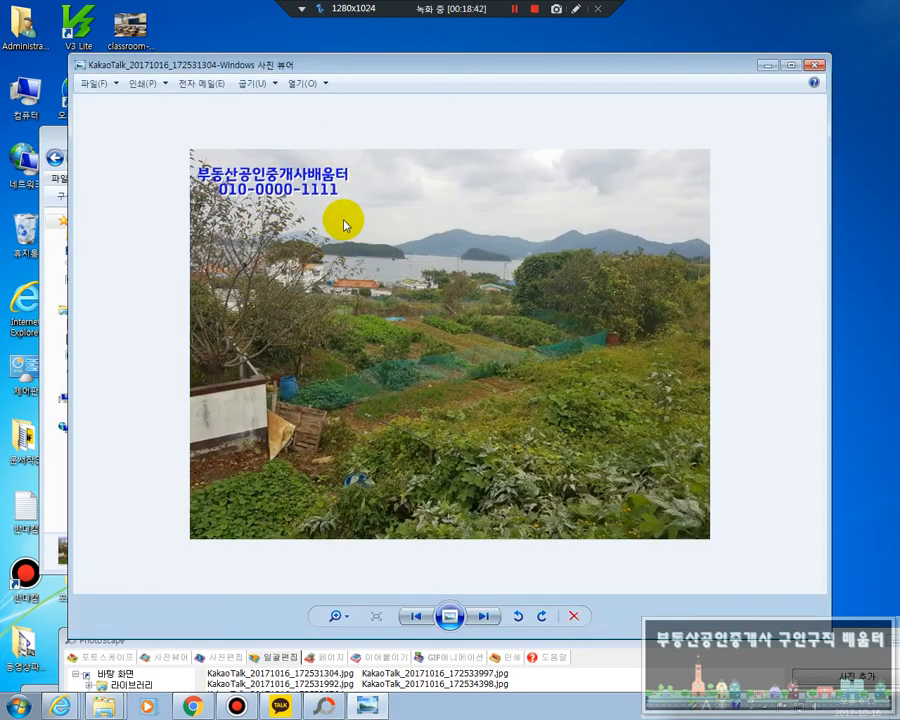
pyautogui.click(483, 617)
pyautogui.click(483, 617)
pyautogui.click(483, 617)
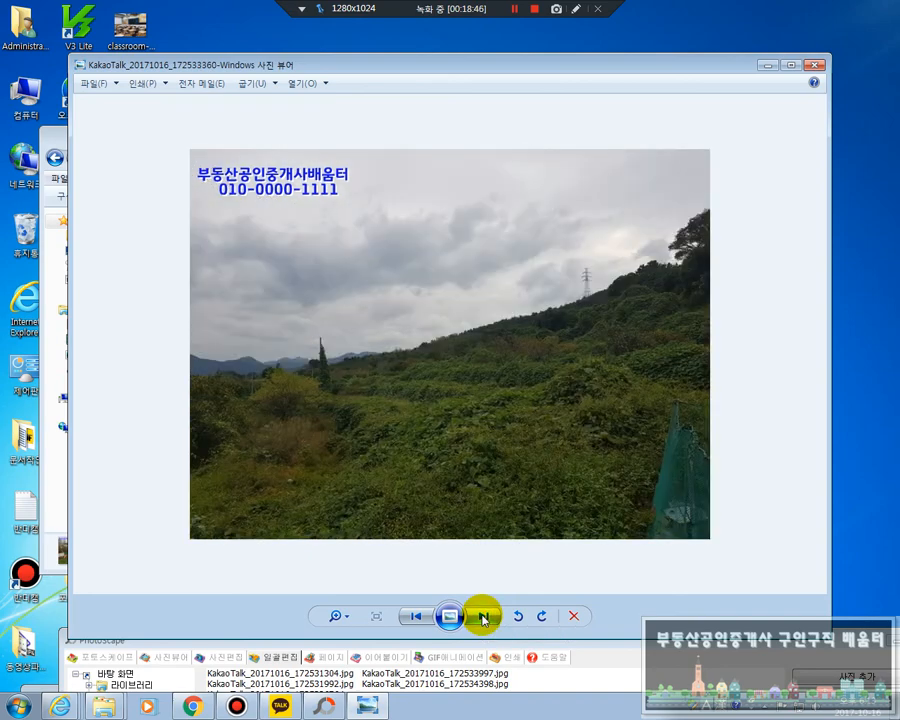
pyautogui.click(483, 617)
pyautogui.click(483, 617)
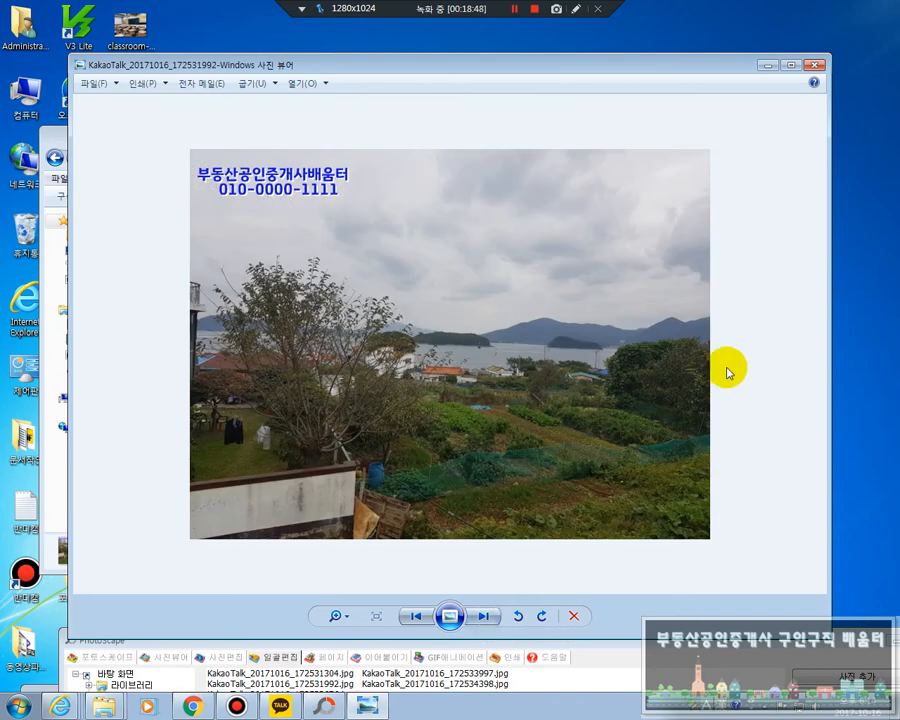
pyautogui.click(815, 65)
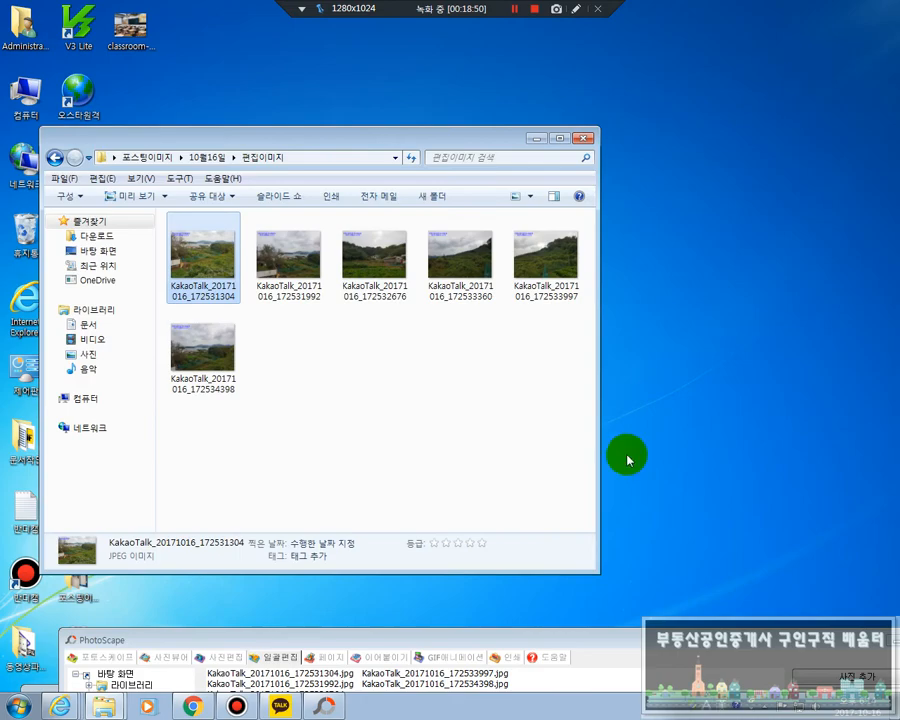
# Switch back to PhotoScape and move its window up so the whole batch editor is in view
pyautogui.moveTo(577, 643); pyautogui.dragTo(514, 52)
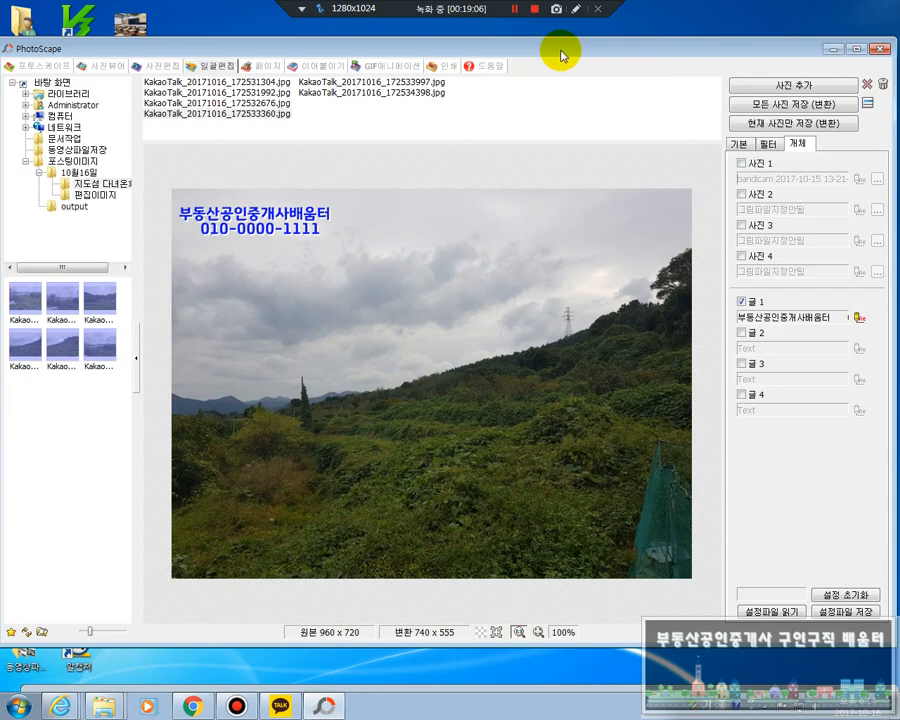
pyautogui.moveTo(562, 56)
pyautogui.mouseDown()
pyautogui.moveTo(582, 139)
pyautogui.moveTo(569, 283)
pyautogui.moveTo(555, 258)
pyautogui.moveTo(567, 50)
pyautogui.mouseUp()
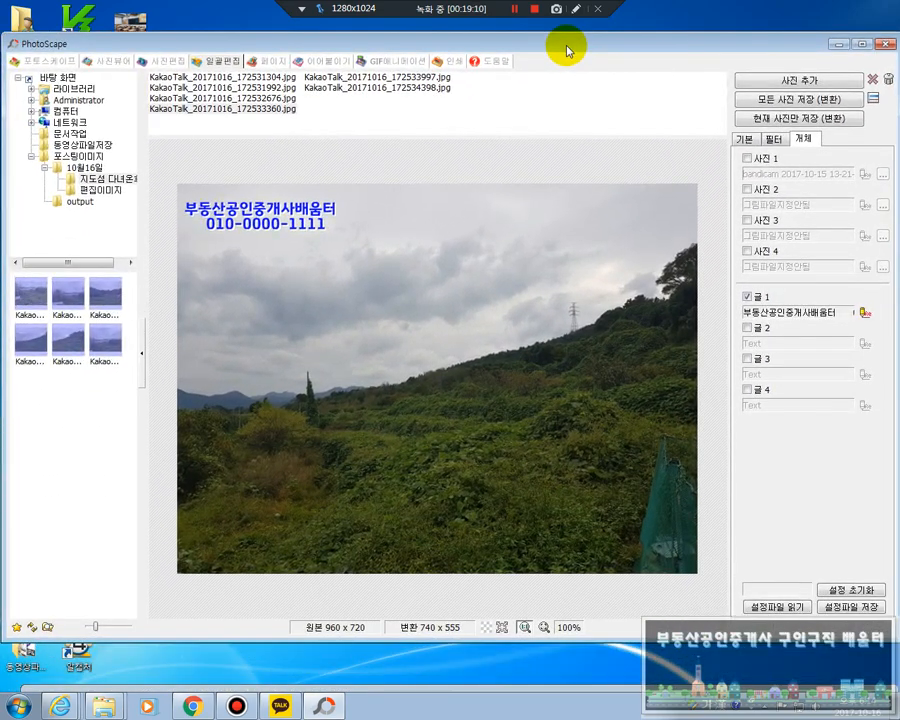